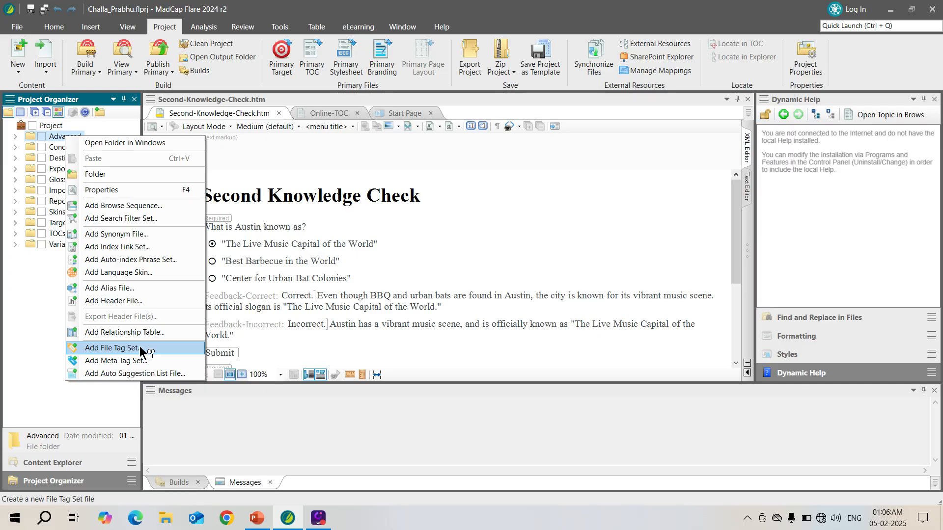
Add a file tag set named DemoAuthor to the Advanced folder, based on the MyAuthorFileTagSet template.
left_click(140, 349)
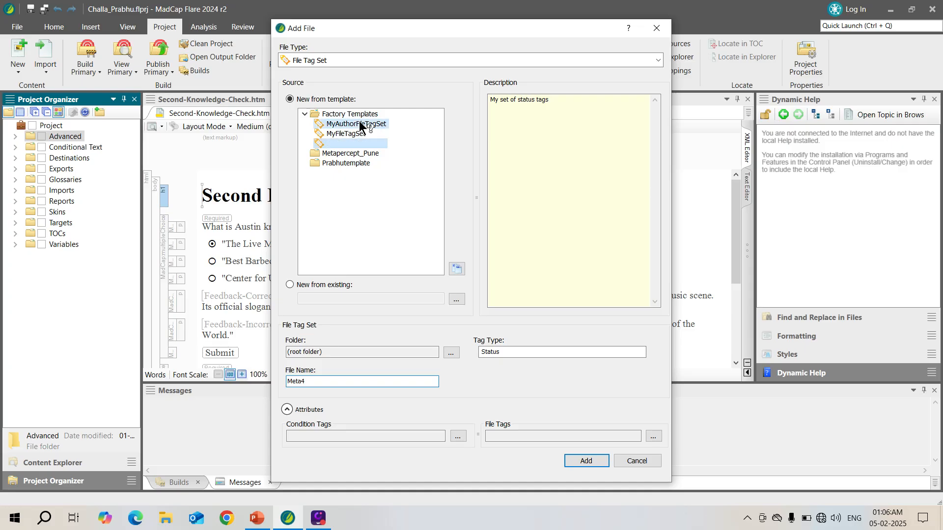
left_click(359, 124)
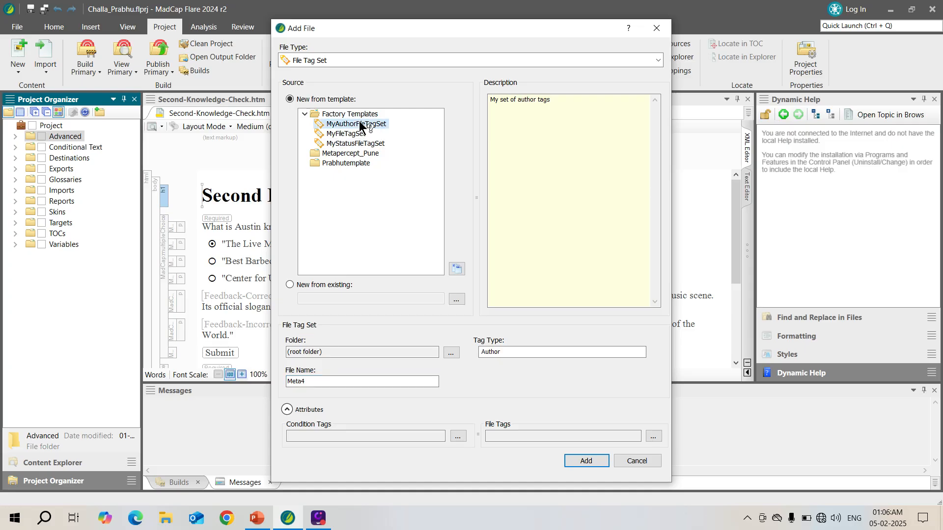
double_click(321, 382)
left_click(877, 14)
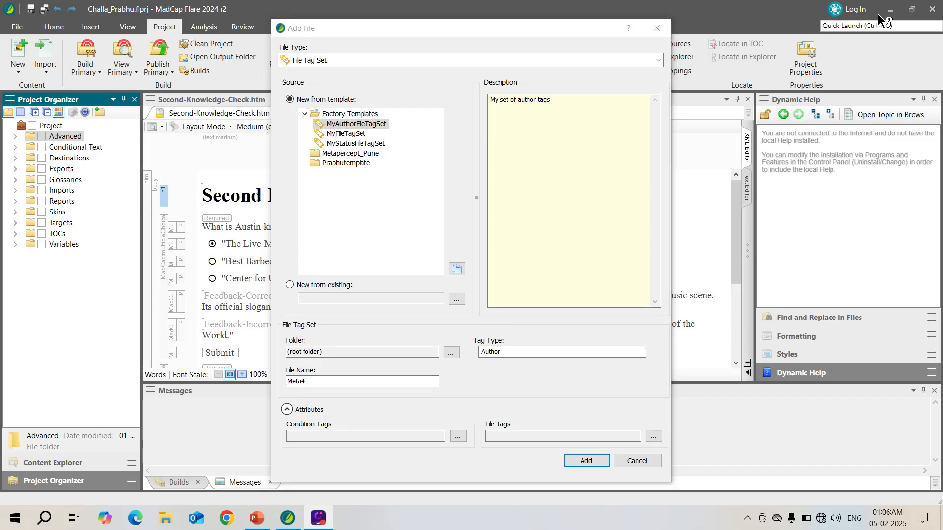
left_click(301, 386)
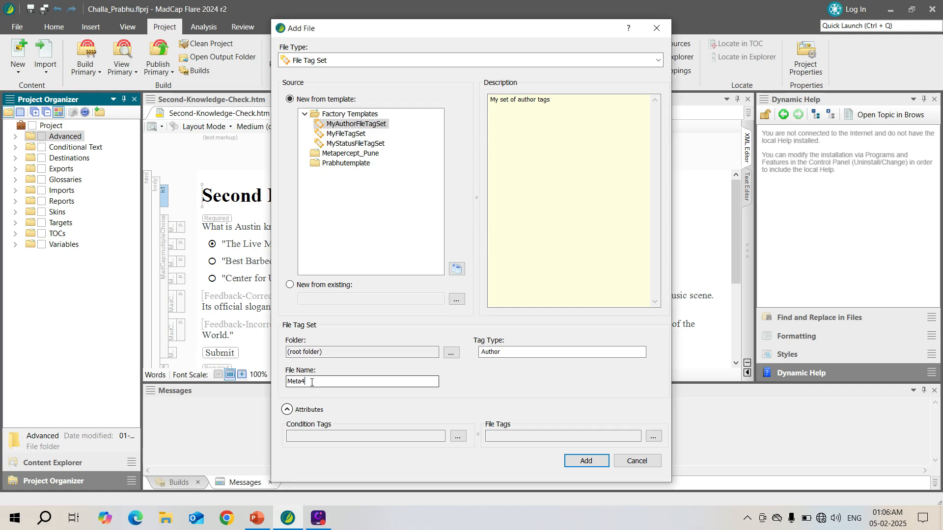
key("BackSpace")
key("BackSpace")
key("BackSpace")
key("BackSpace")
key("BackSpace")
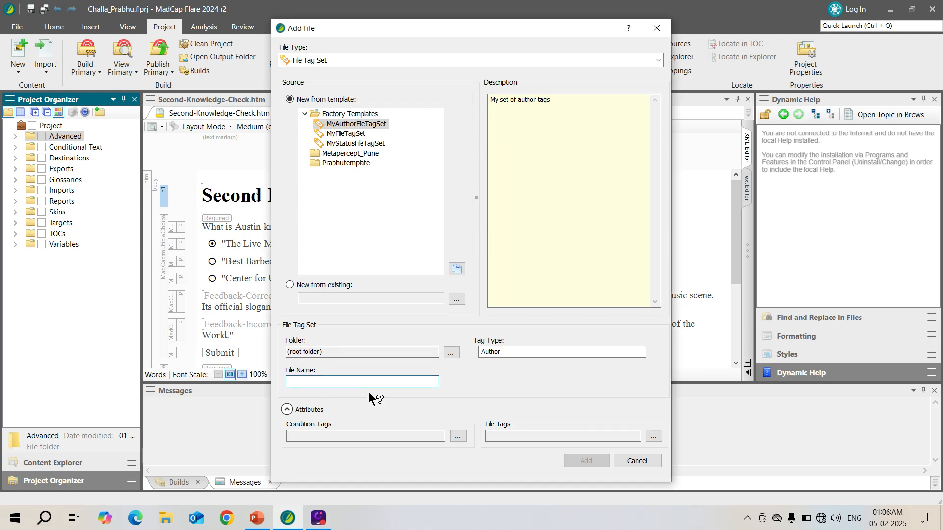
type("DemoA")
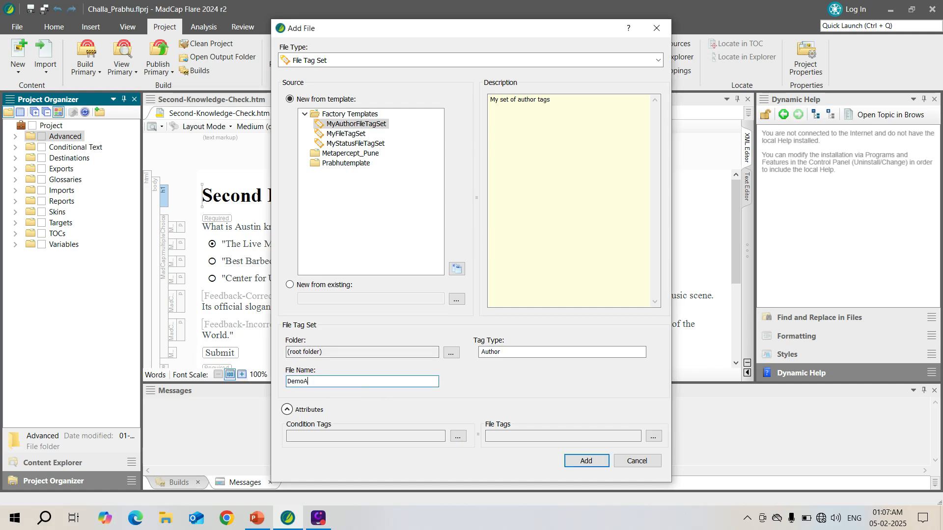
type("uthor")
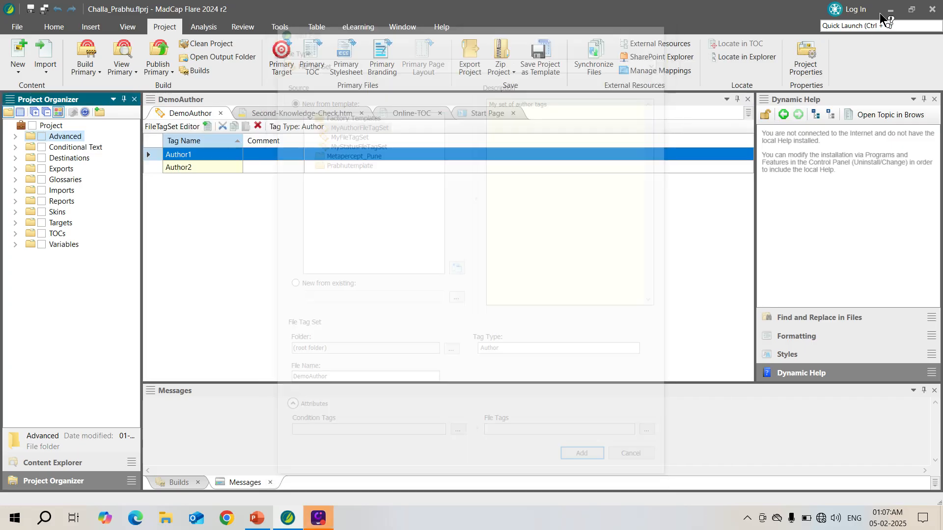
Add a second file tag set named DemoStatus to the Advanced folder, based on the MyStatusFileTagSet template.
left_click(15, 137)
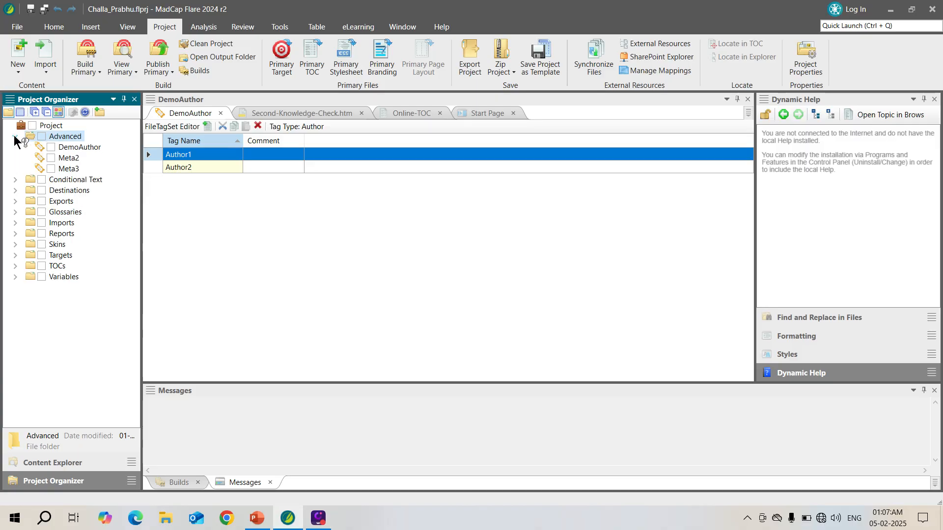
right_click(73, 136)
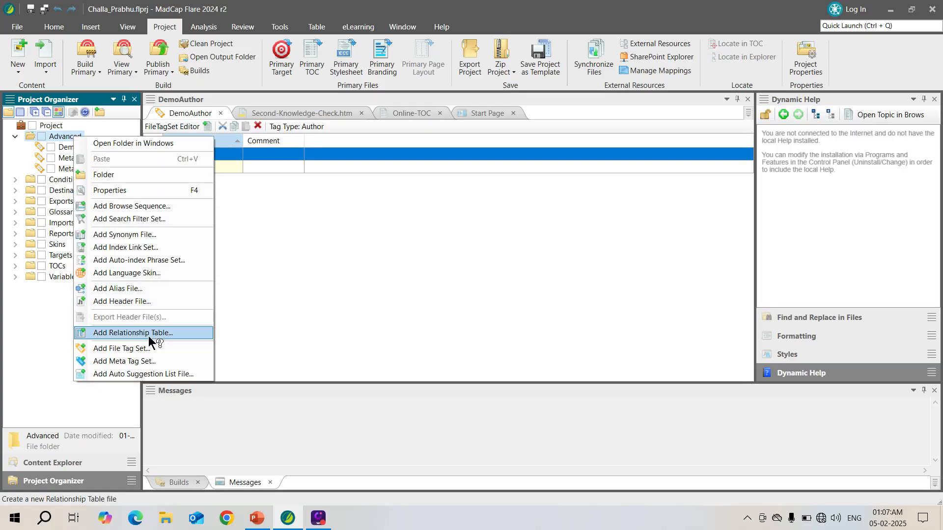
left_click(141, 349)
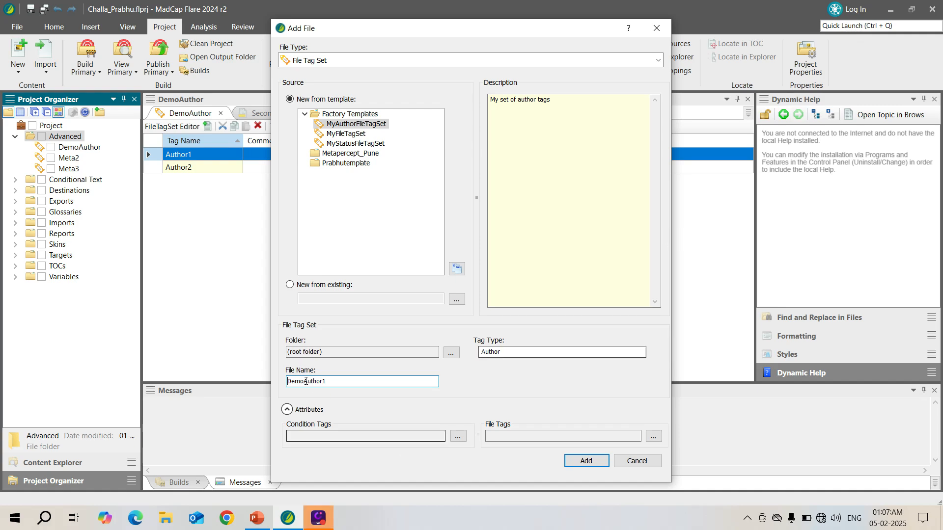
left_click(363, 143)
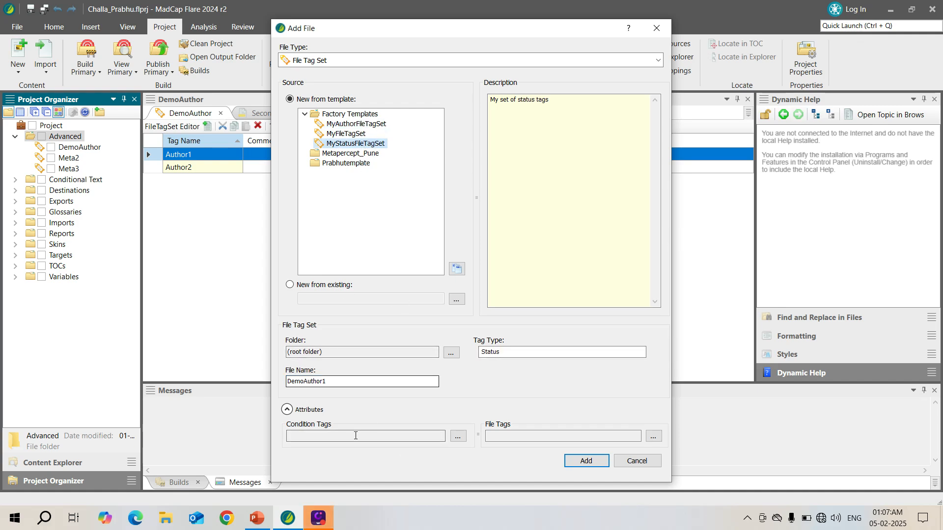
left_click(342, 381)
key("BackSpace")
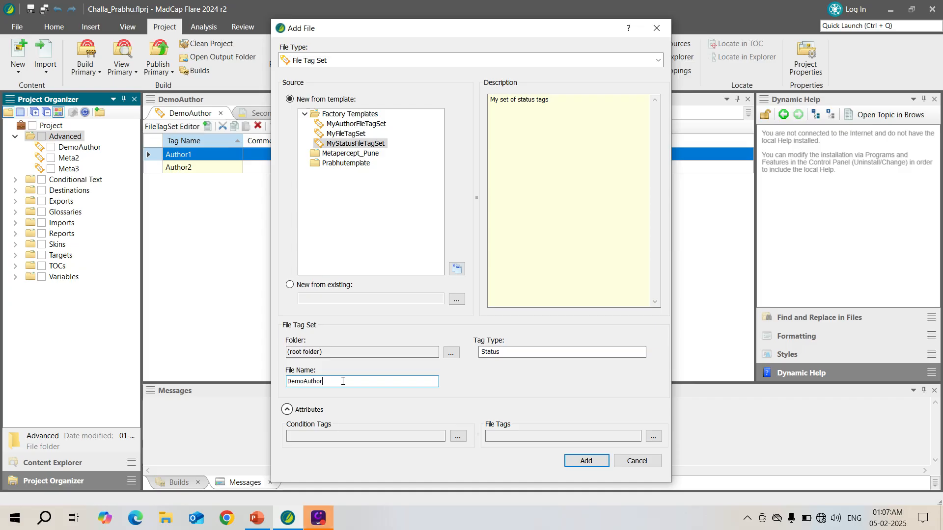
key("BackSpace")
key("BackSpace")
key("BackSpace")
key("BackSpace")
key("BackSpace")
type("Statu")
left_click(588, 460)
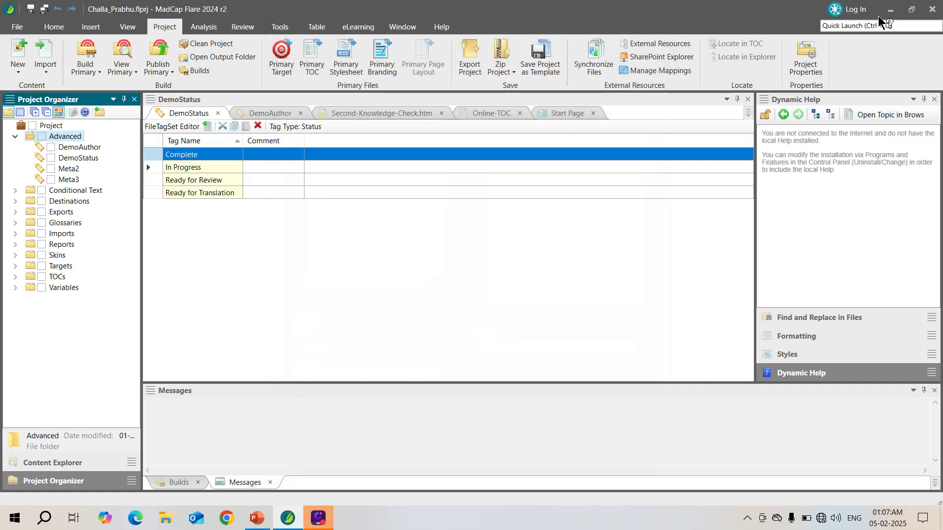
Open the DemoAuthor file tag set and rename the Author1 and Author2 tags with the authors' first names.
double_click(93, 147)
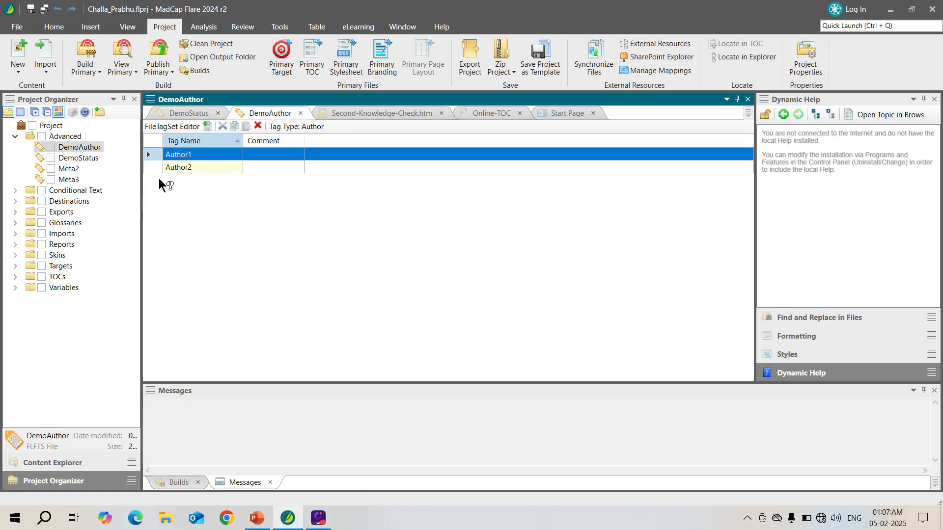
left_click(193, 154)
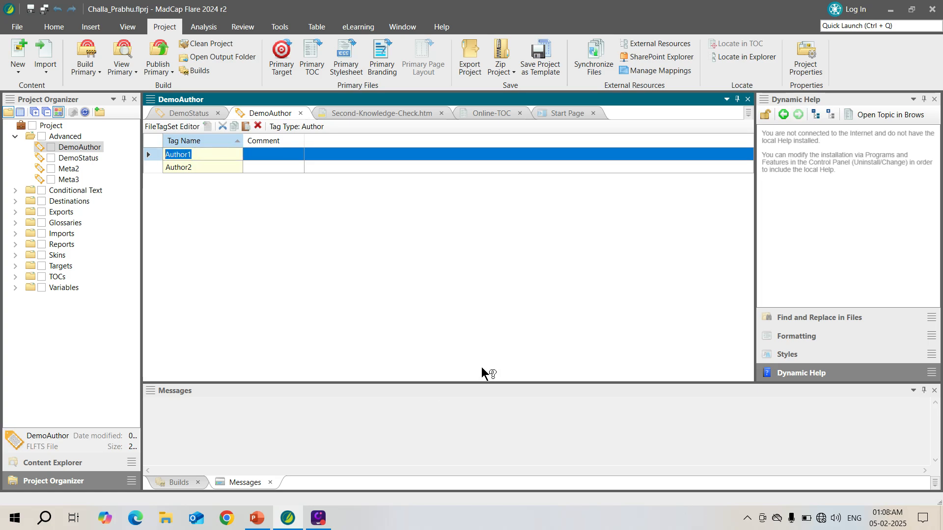
type("Komal")
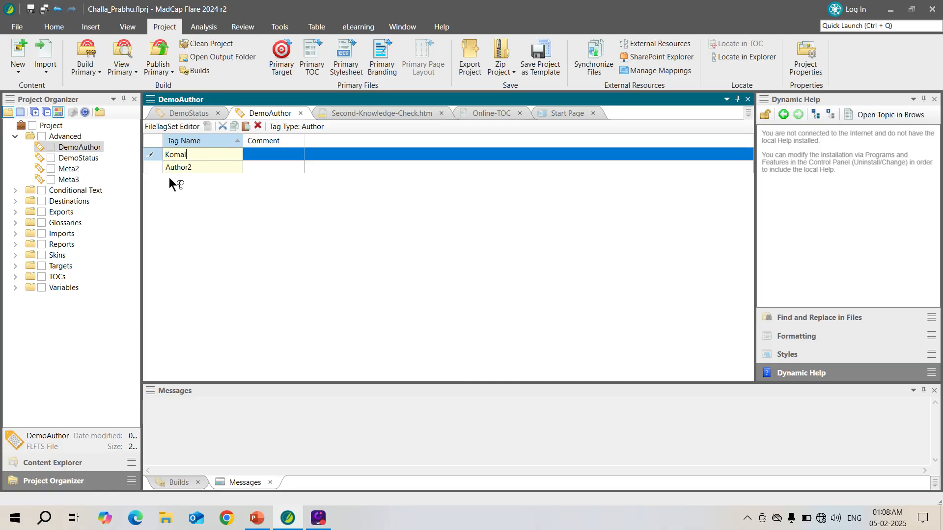
left_click(193, 167)
left_click(195, 167)
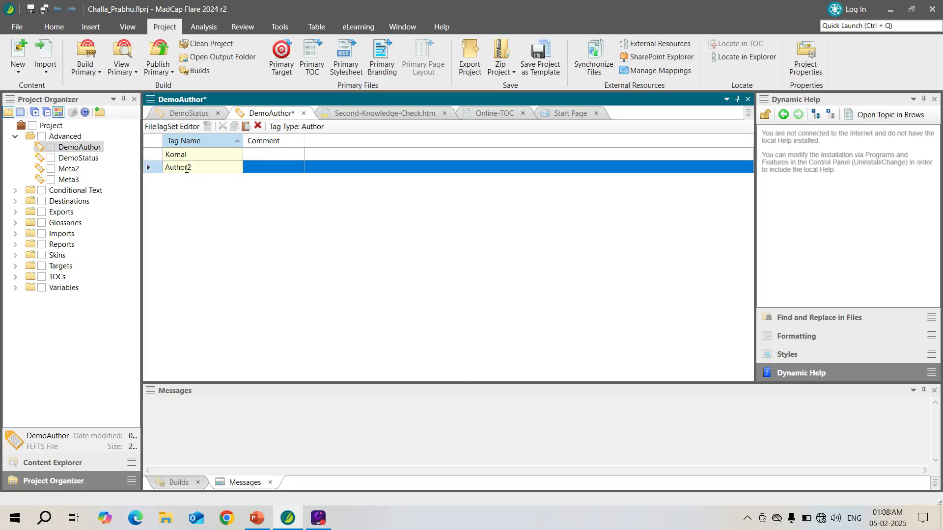
double_click(187, 169)
type("Payal")
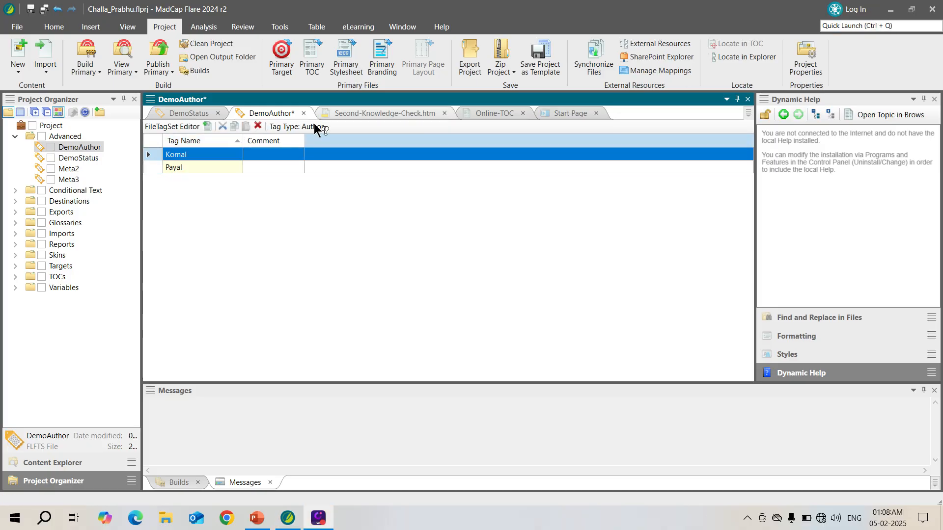
Add two more tags to the DemoAuthor set, name each with an author's first name, and save the file.
left_click(207, 126)
left_click(199, 170)
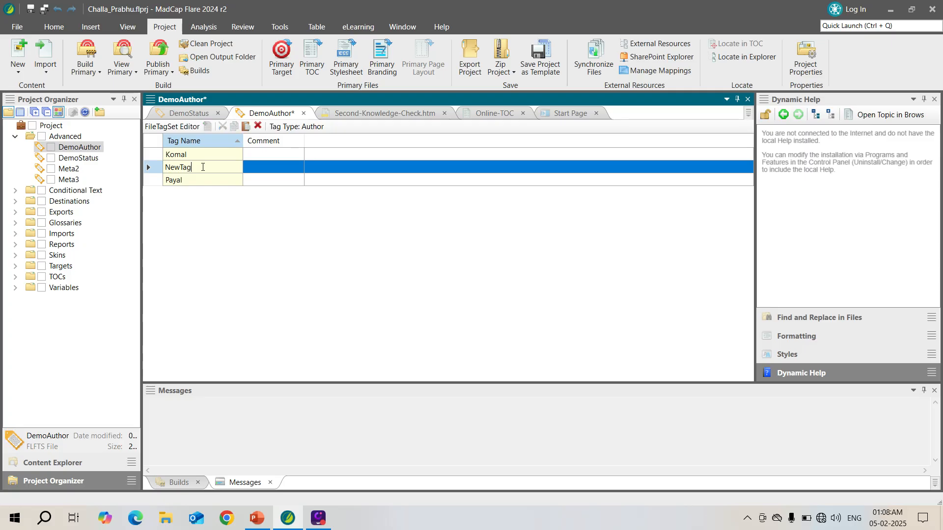
type("Amit")
left_click(247, 146)
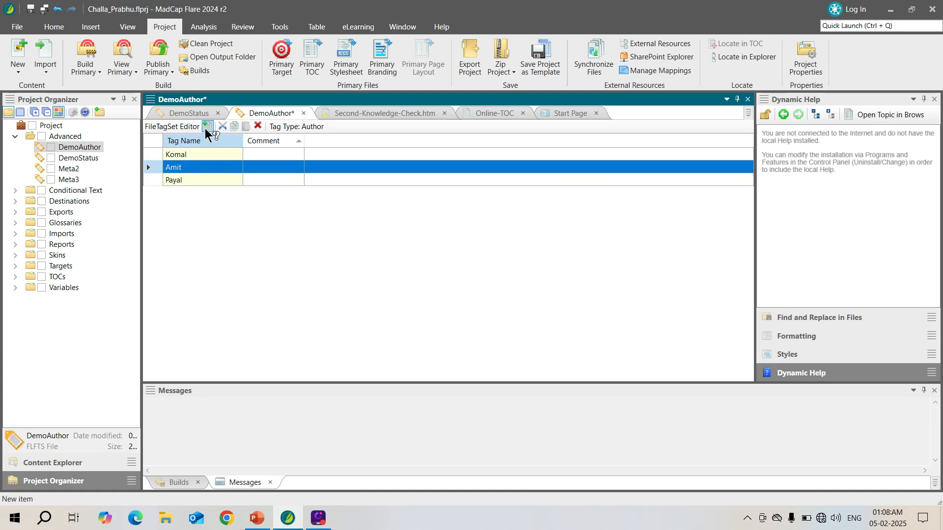
left_click(207, 126)
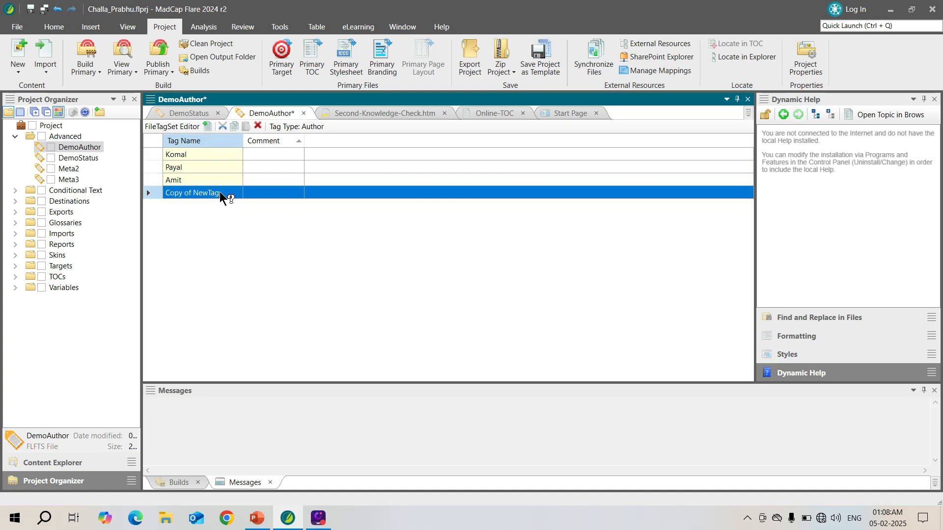
left_click(219, 191)
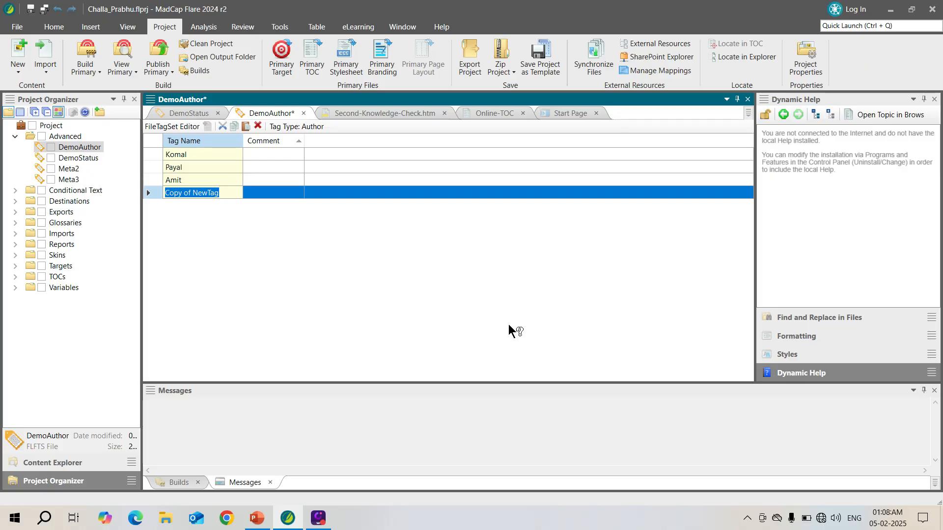
type("Arun")
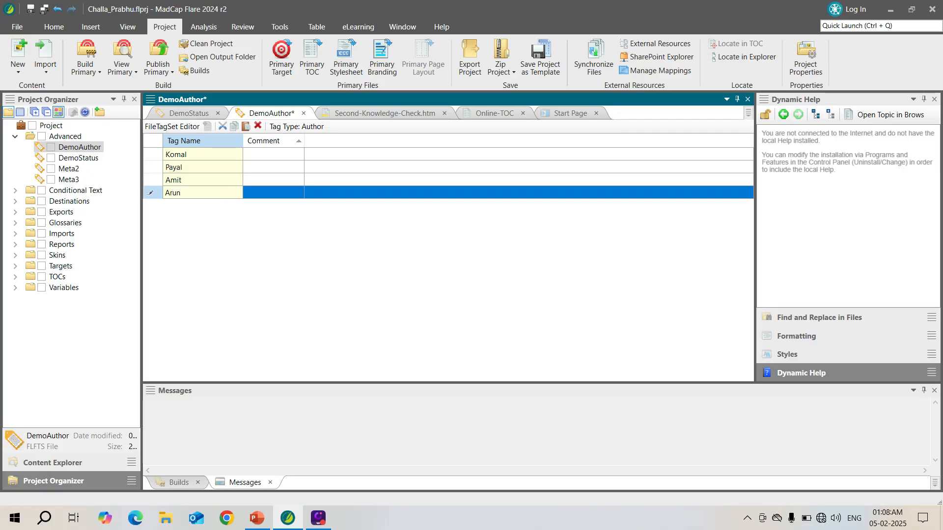
left_click(354, 179)
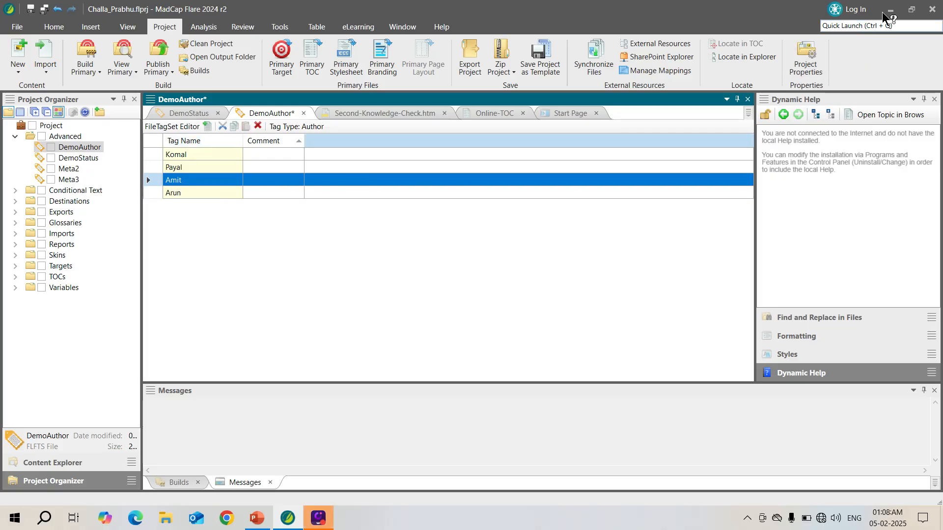
key("ctrl+s")
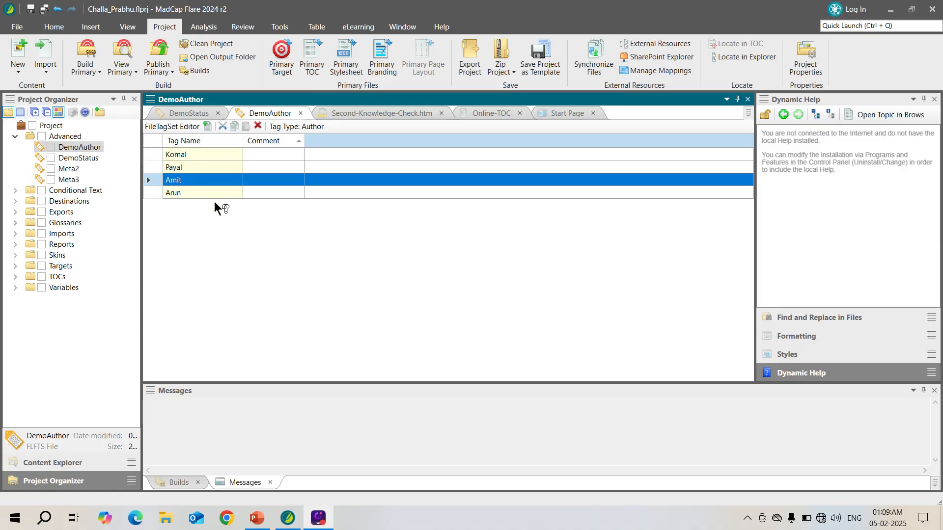
Open the DemoStatus file tag set to review its status tags.
left_click(75, 158)
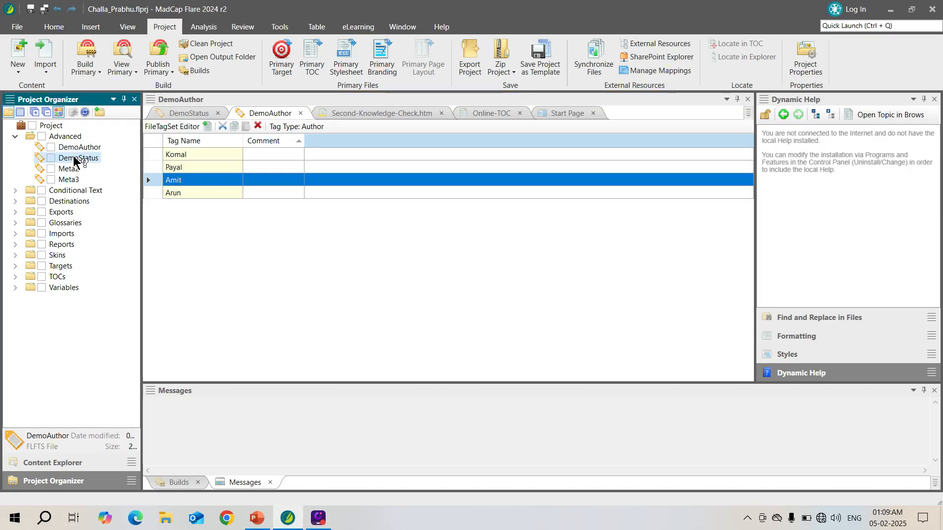
double_click(74, 158)
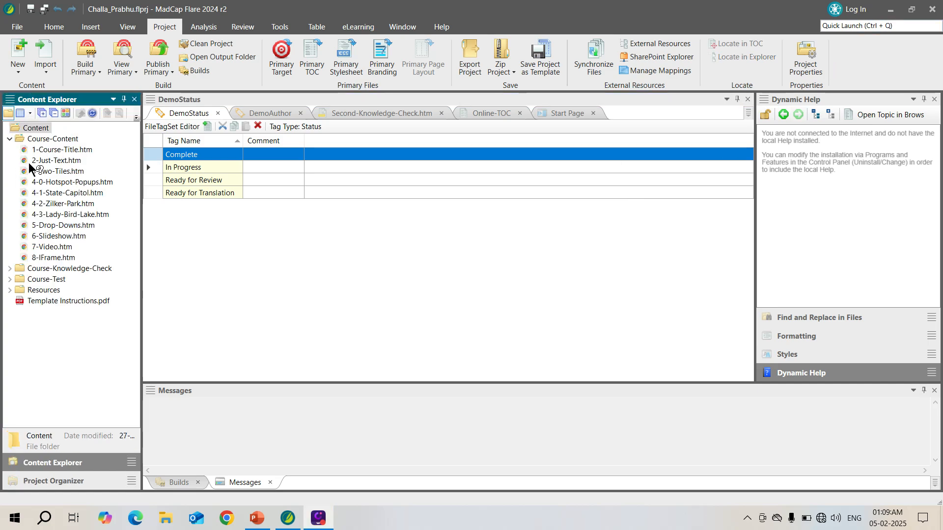
Open the File Tags properties of the topic 4-3-Lady-Bird-Lake.htm.
left_click(78, 202)
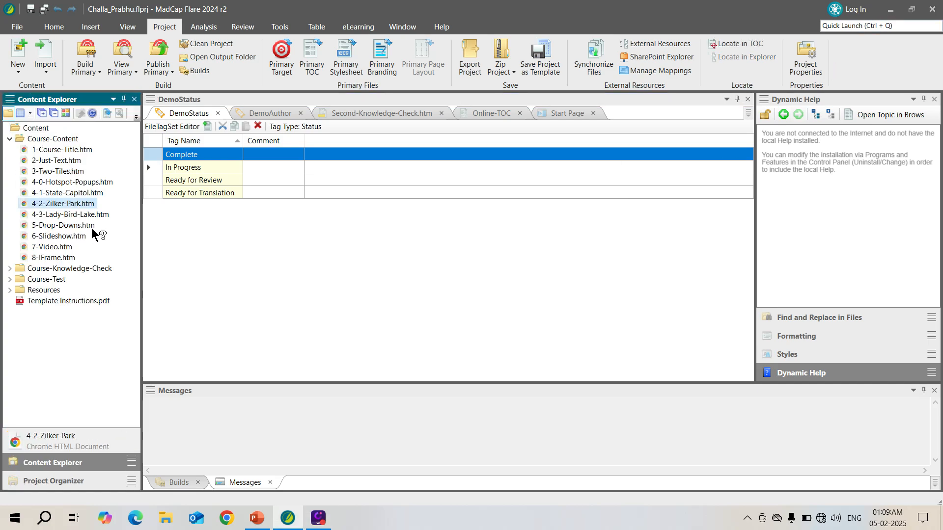
left_click(90, 216)
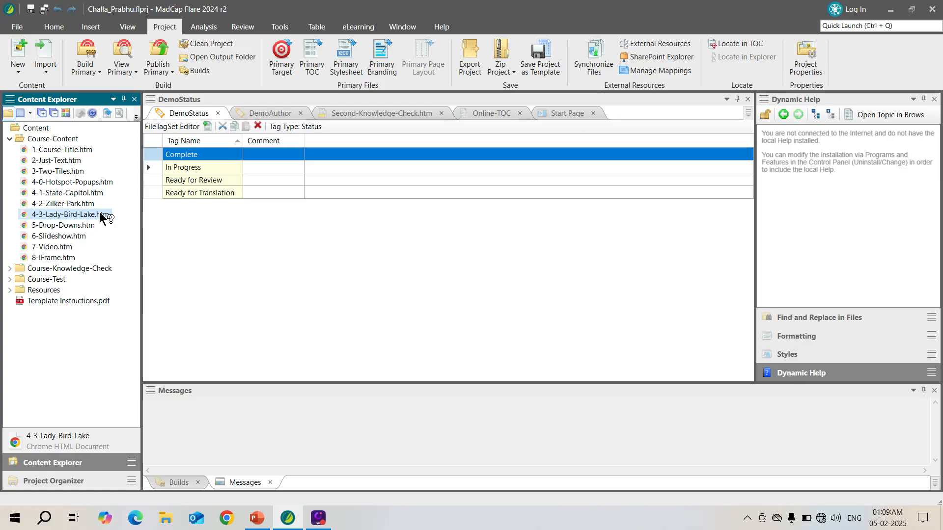
right_click(100, 215)
left_click(154, 364)
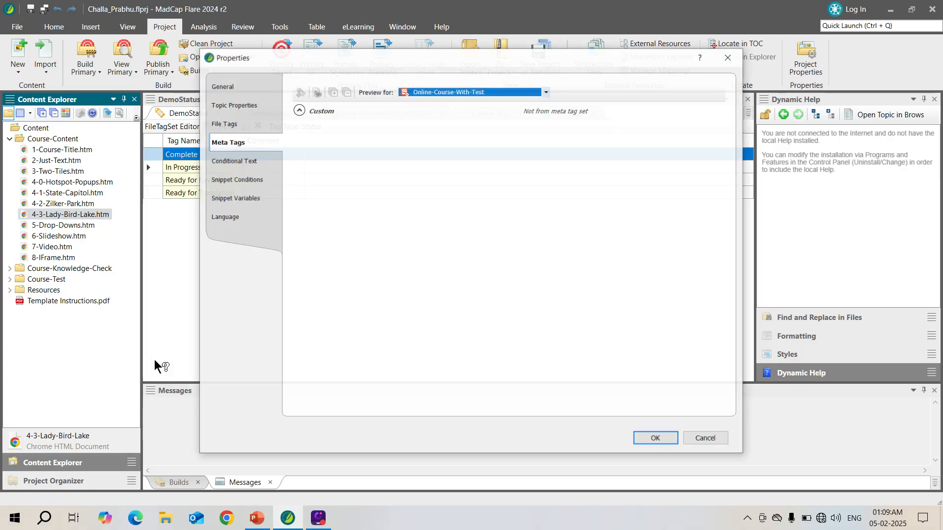
left_click(235, 124)
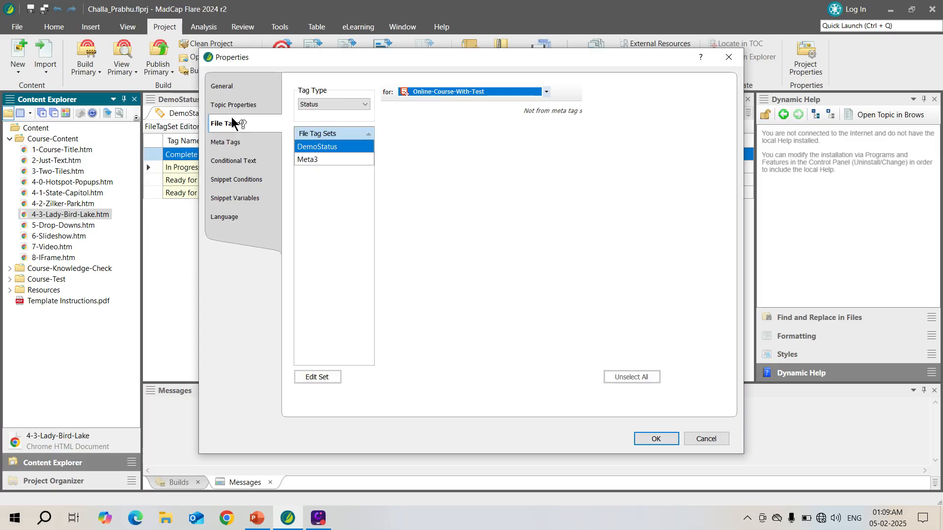
Set the tag type to Author and assign only the second listed author's tag from DemoAuthor to the topic.
left_click(362, 106)
left_click(333, 115)
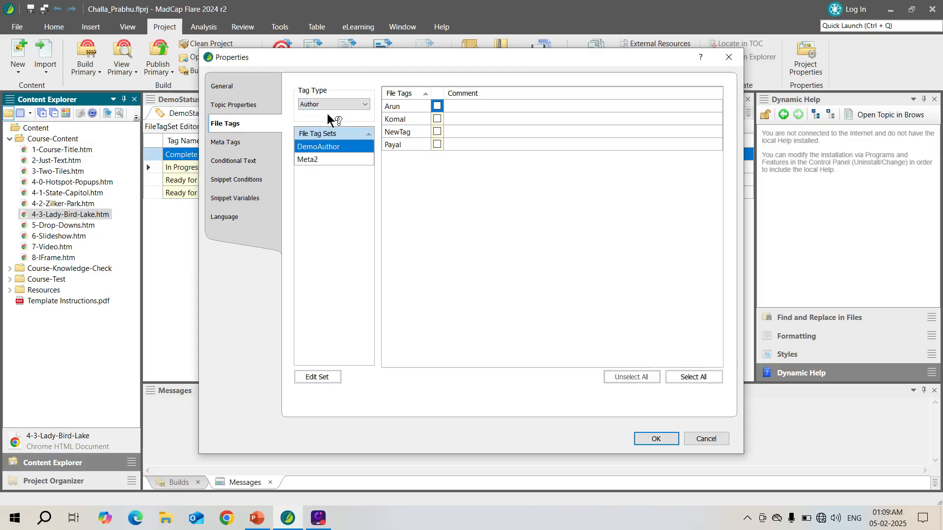
left_click(437, 107)
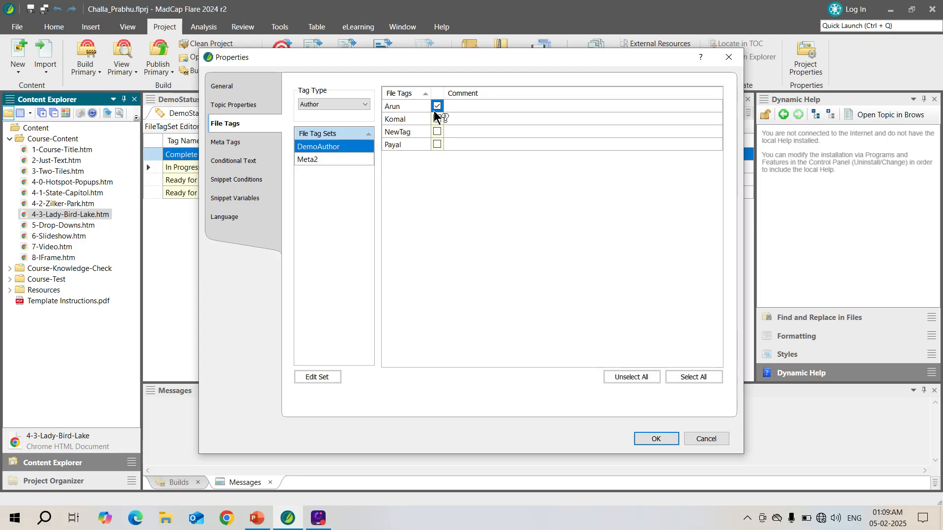
left_click(437, 106)
left_click(437, 120)
Set the tag type to Status, assign the In Progress tag from DemoStatus to the topic, and apply the properties.
left_click(325, 102)
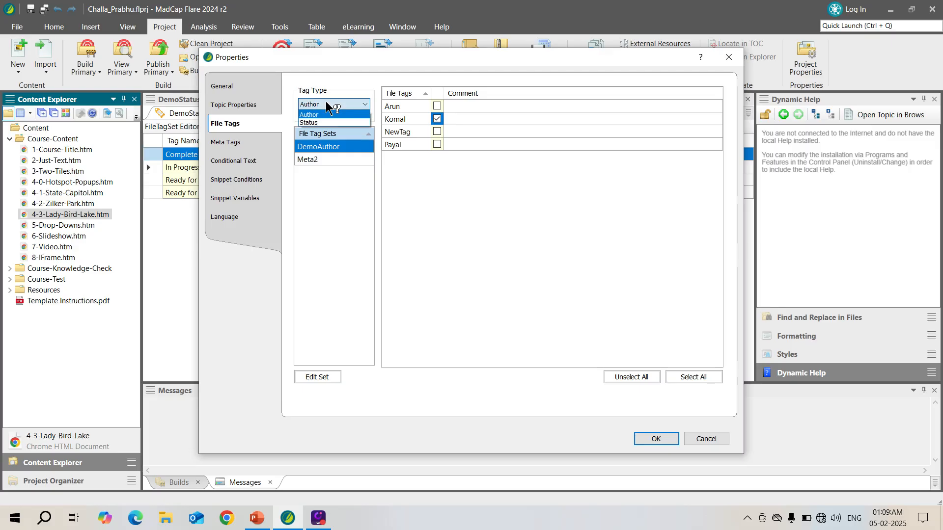
left_click(321, 122)
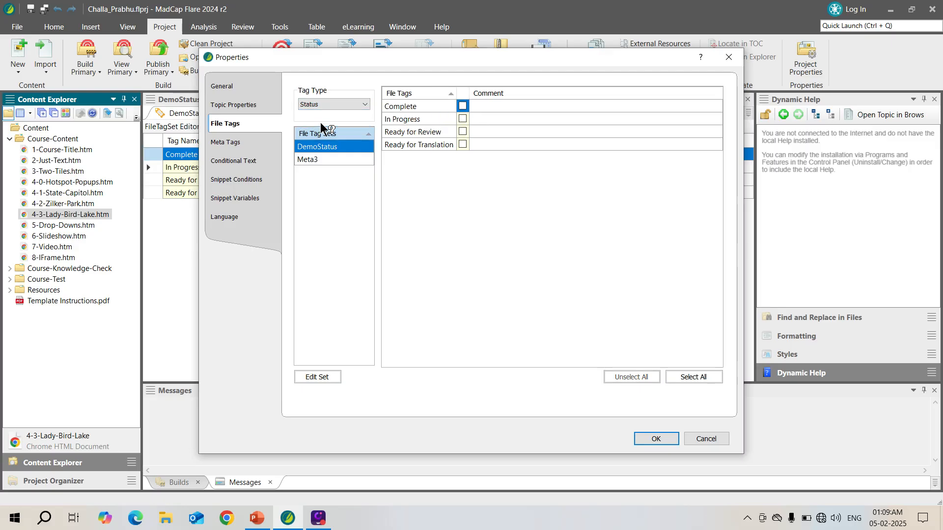
left_click(462, 119)
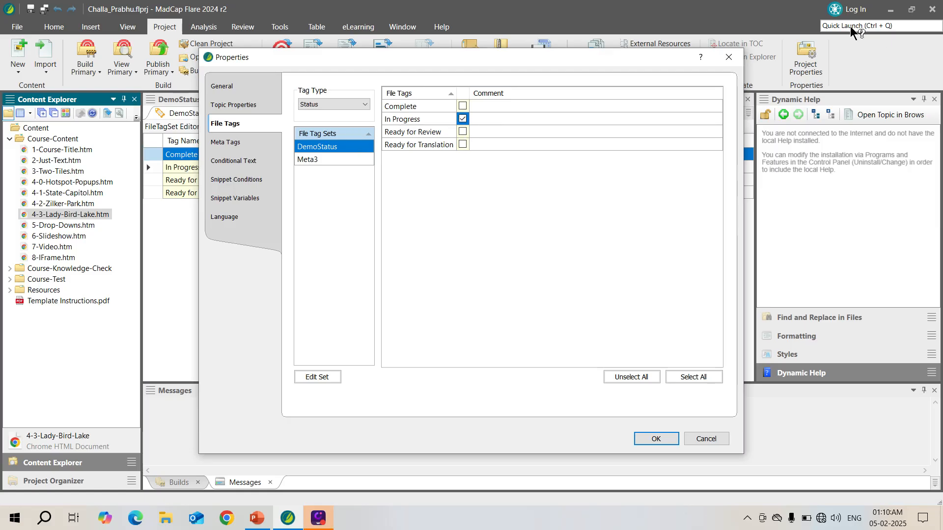
left_click(655, 439)
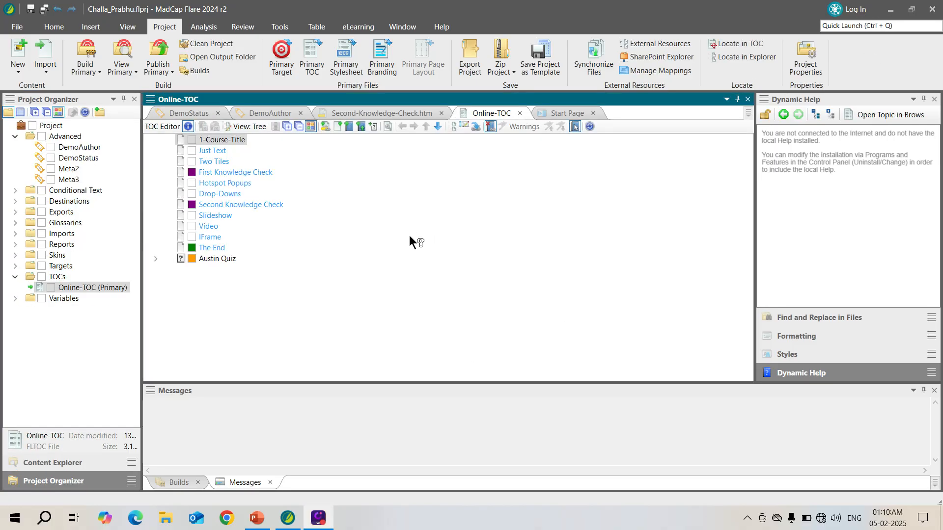
Display the Online-TOC in grid view and look through its columns.
left_click(251, 128)
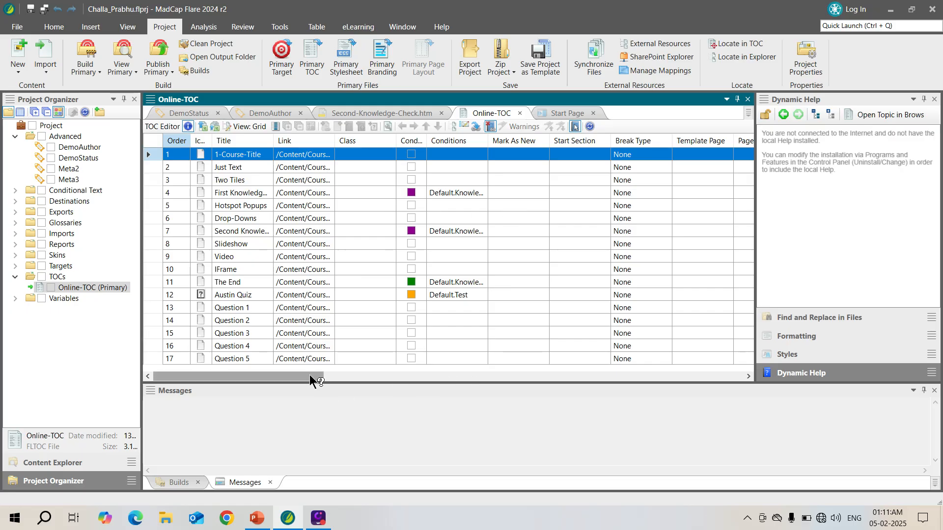
left_click_drag(309, 375, 205, 352)
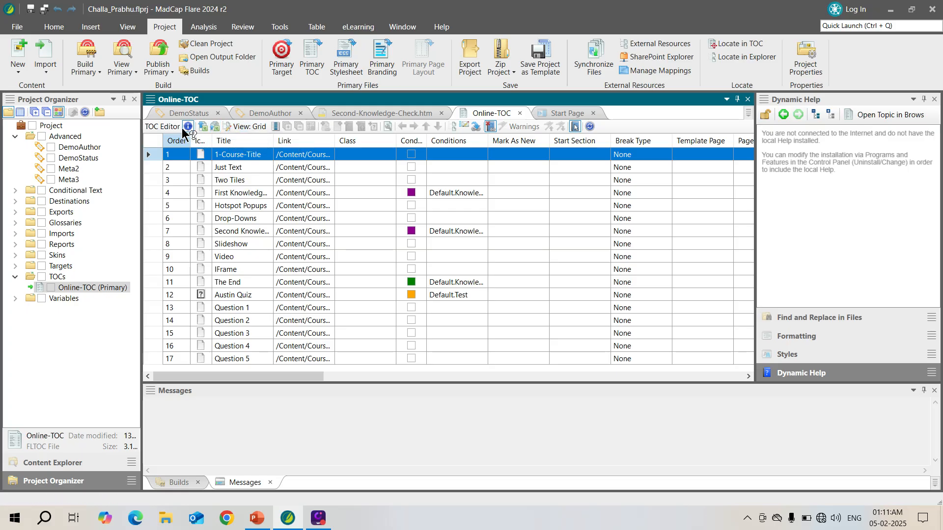
Try moving the Mark As New column up one place and Break Type down one place in the grid's column settings, and discard the changes.
left_click(277, 128)
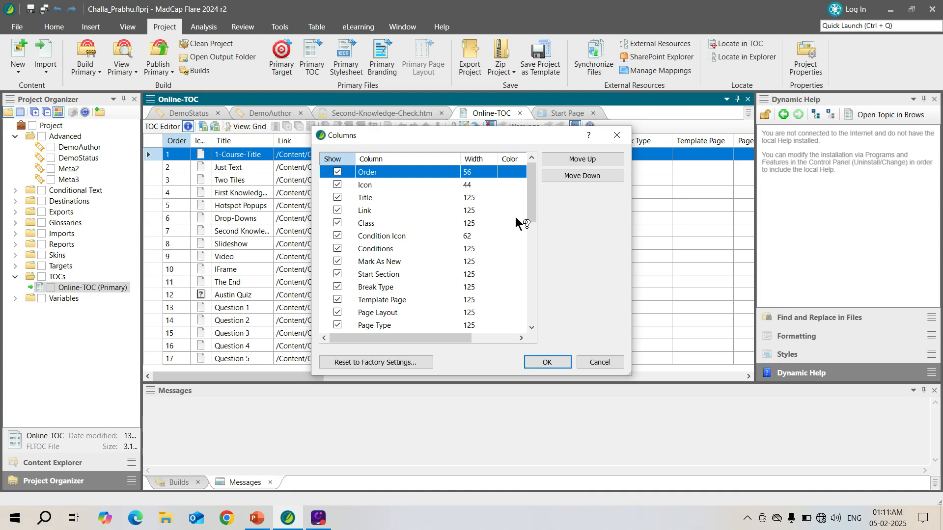
left_click_drag(532, 211, 449, 253)
left_click(386, 261)
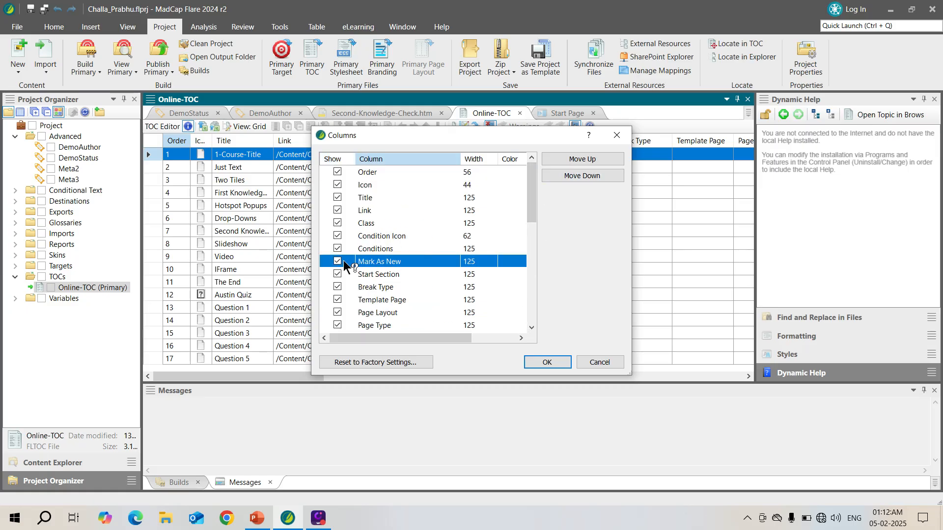
left_click(601, 157)
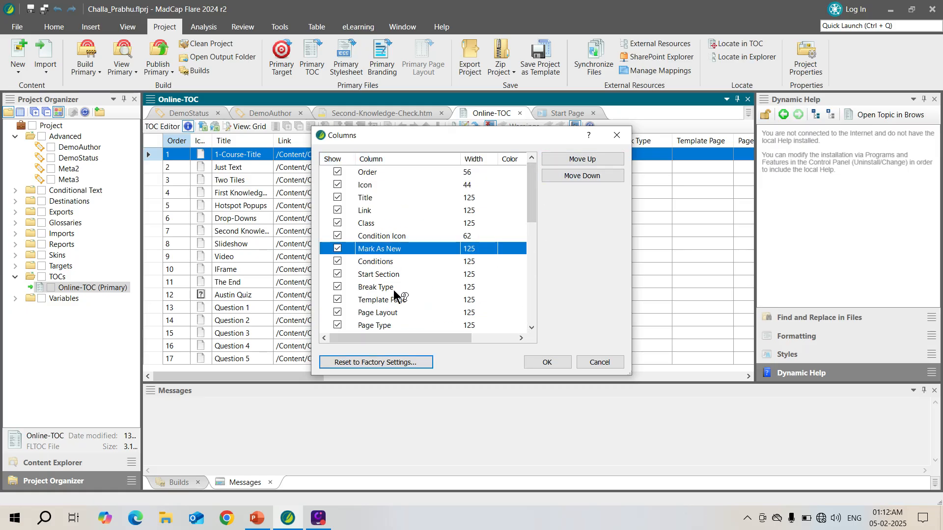
left_click(393, 290)
left_click(590, 175)
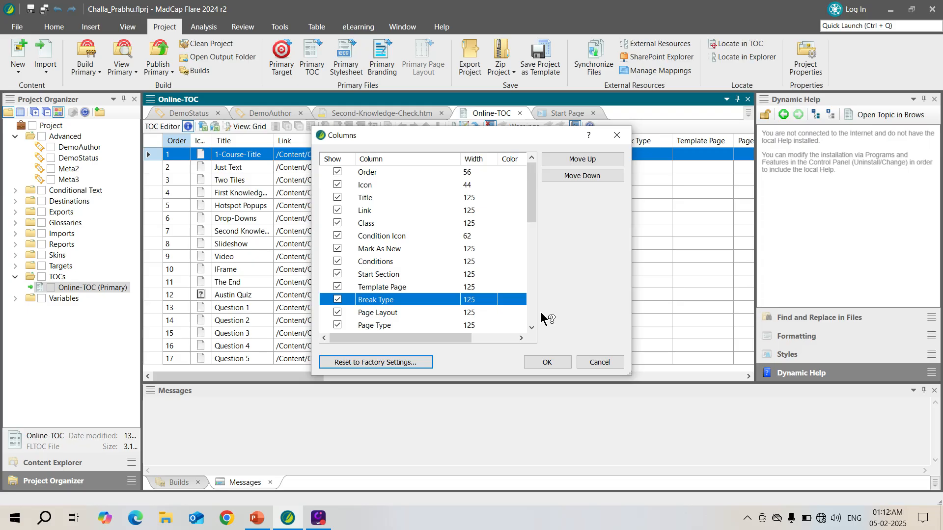
left_click_drag(436, 135, 530, 206)
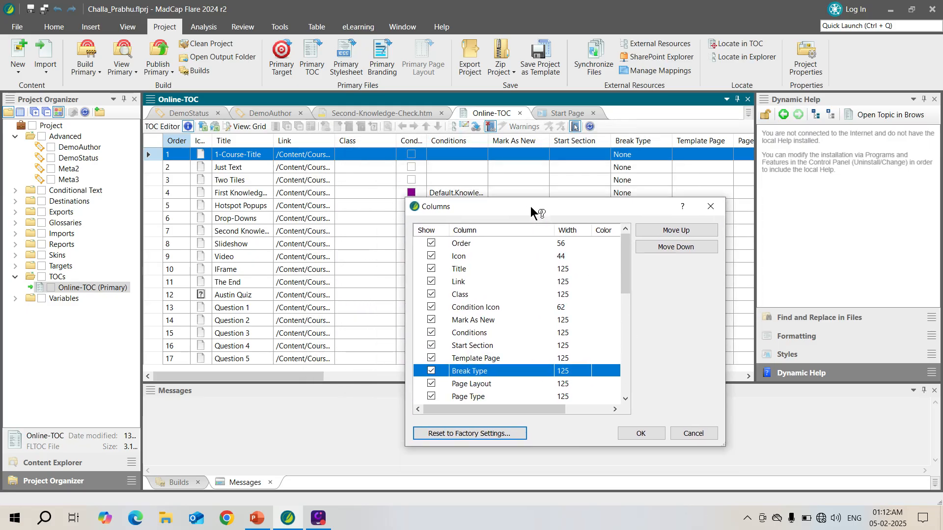
left_click(707, 209)
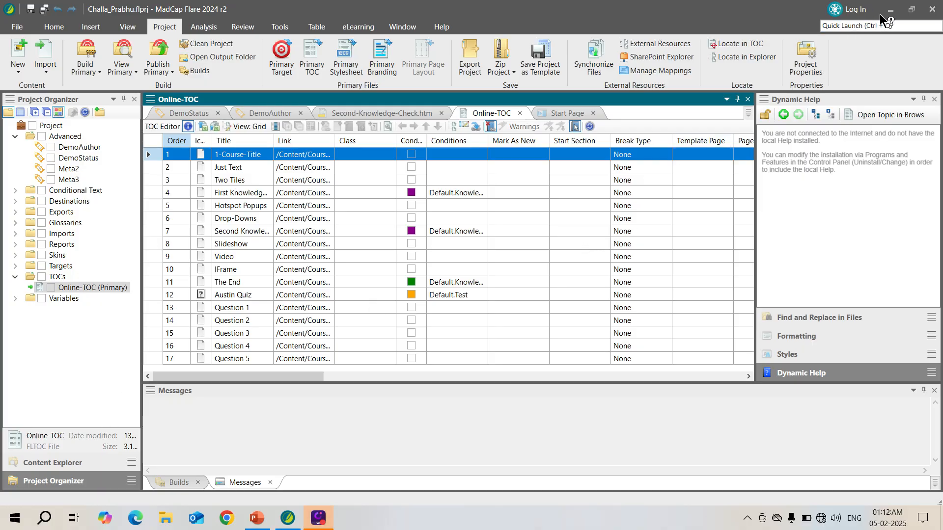
Open the Content Explorer, show the Course-Content files in a separate list beside the folders, and widen the pane.
key("ctrl+j")
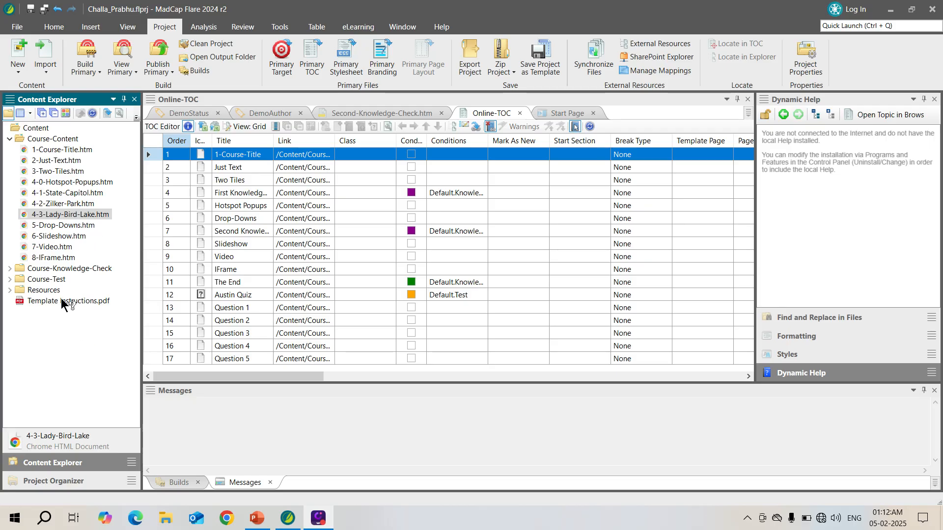
left_click(23, 112)
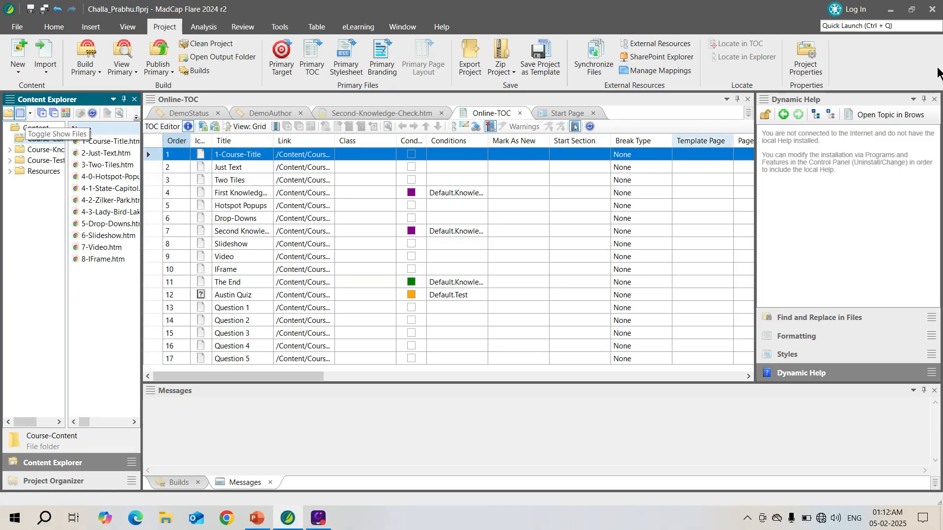
left_click_drag(137, 255, 230, 252)
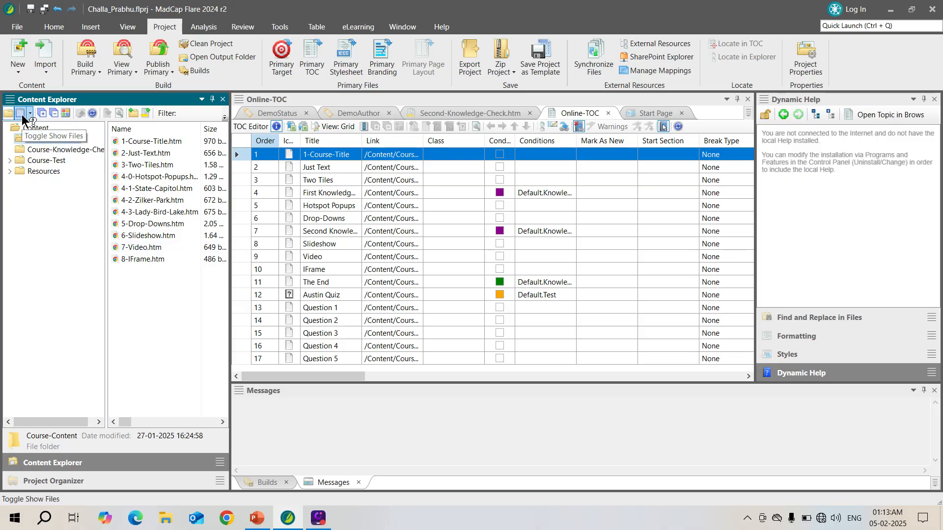
Select the topics 3-Two-Tiles.htm through 4-3-Lady-Bird-Lake.htm plus 8-IFrame.htm and open their shared File Tags properties.
left_click(156, 141)
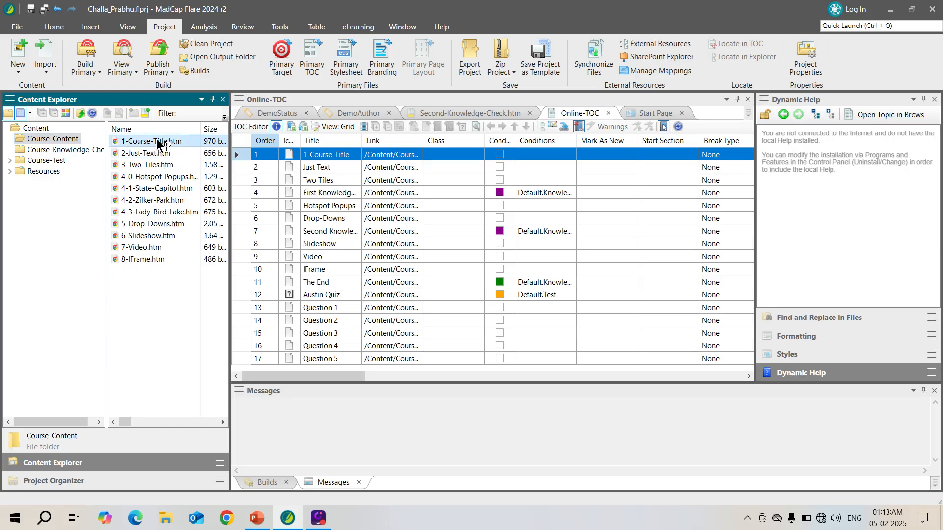
left_click(163, 167)
key("Caps_Lock")
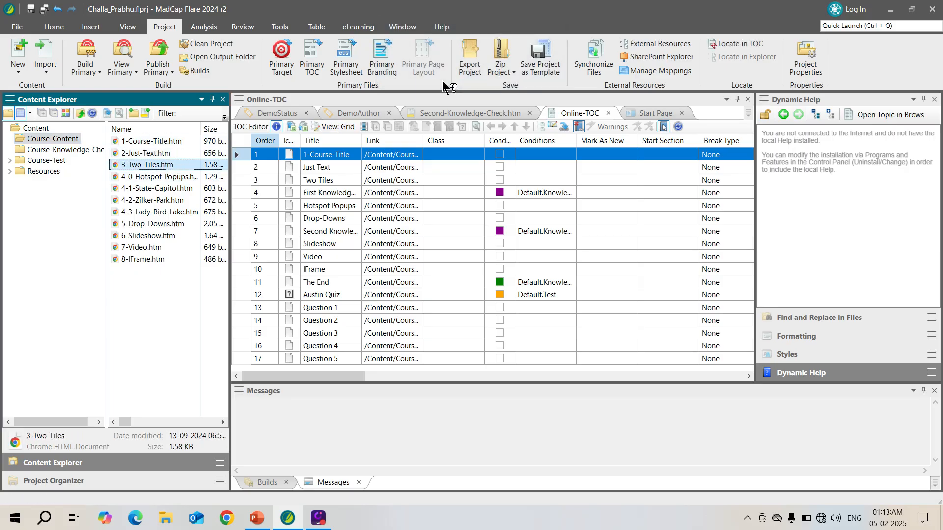
key("Caps_Lock")
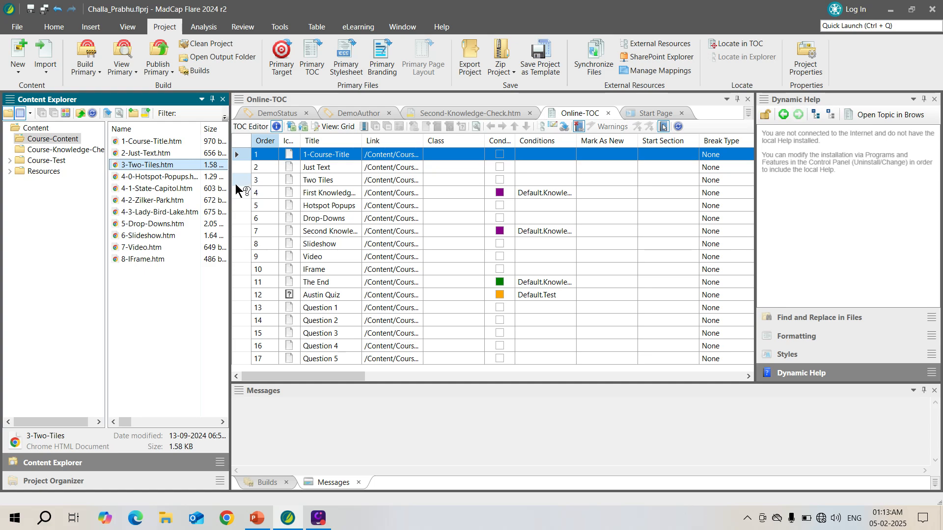
left_click_drag(184, 175, 166, 206)
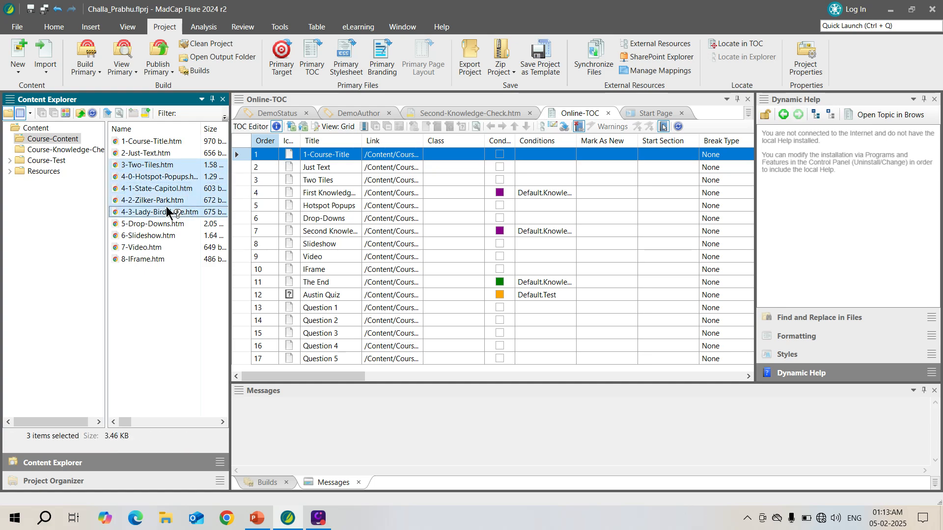
left_click(149, 259, "ctrl")
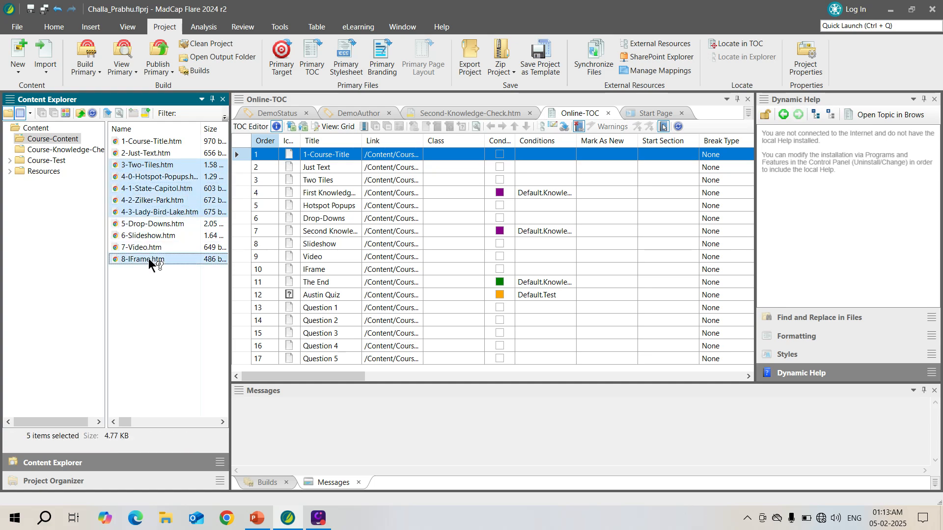
right_click(175, 191)
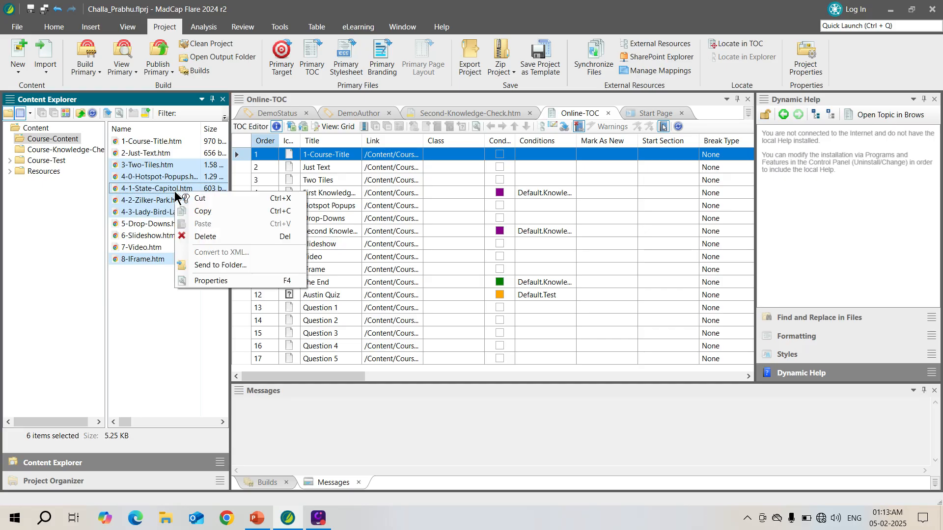
left_click(231, 286)
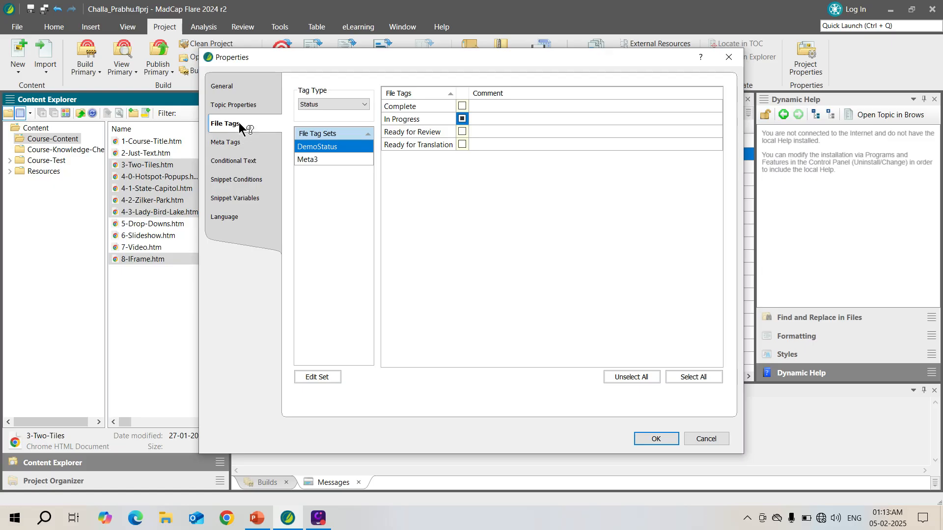
Set the tag type to Author and assign only the last listed author's tag from DemoAuthor to the selected topics.
left_click(349, 105)
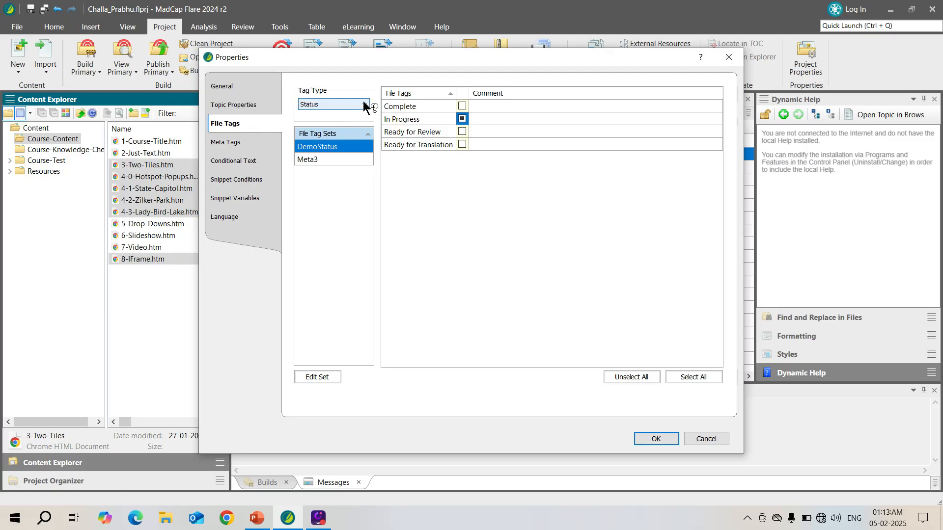
left_click(329, 115)
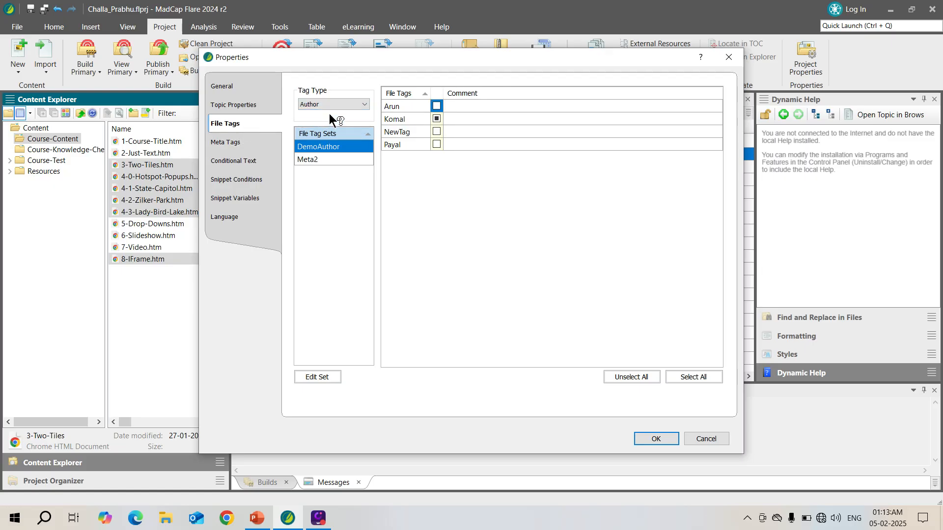
left_click(435, 143)
left_click(436, 119)
Set the tag type to Status, replace In Progress with Complete for the selected topics, and apply the properties.
left_click(344, 104)
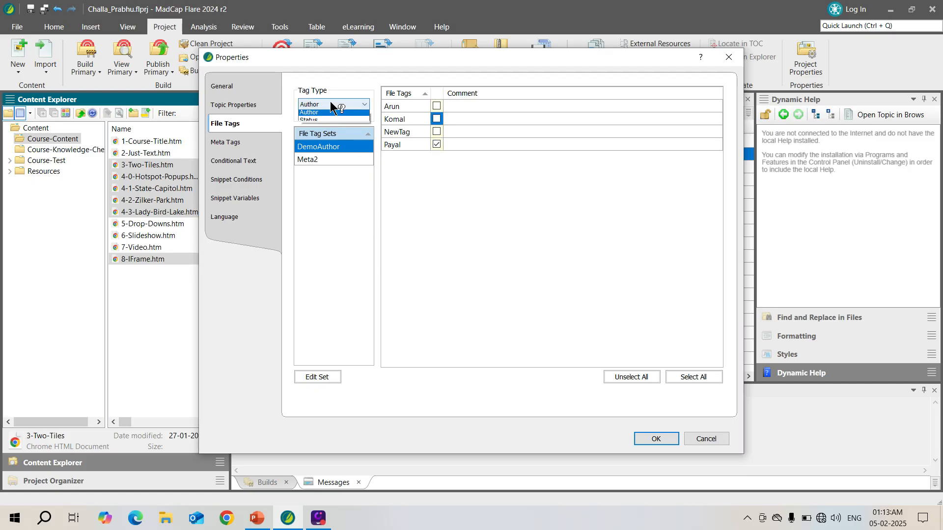
left_click(330, 120)
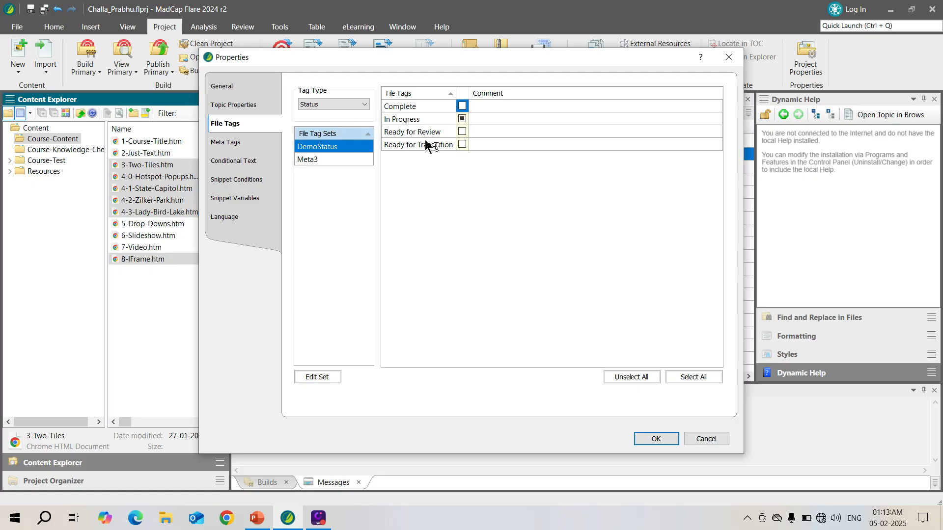
left_click(461, 118)
left_click(461, 105)
left_click(644, 438)
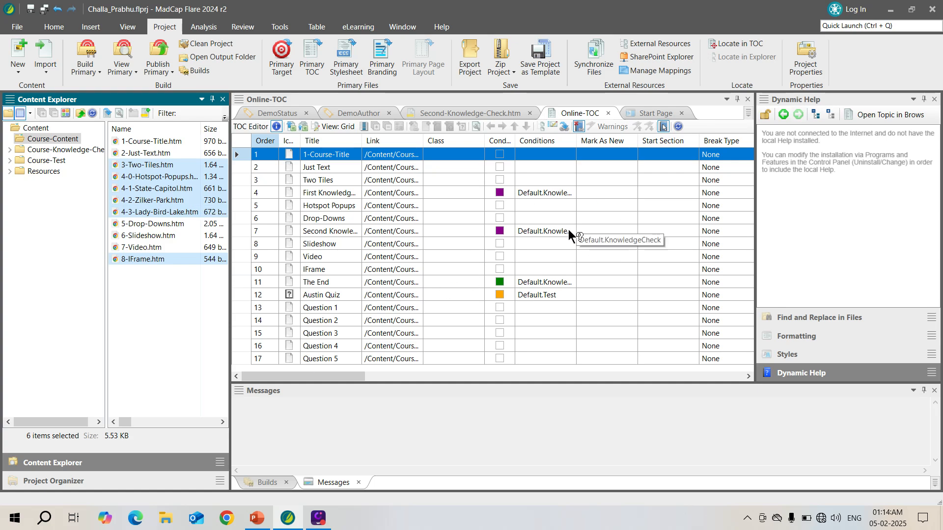
Compare the Online-TOC's tree and grid views, leaving it in tree view.
left_click(333, 127)
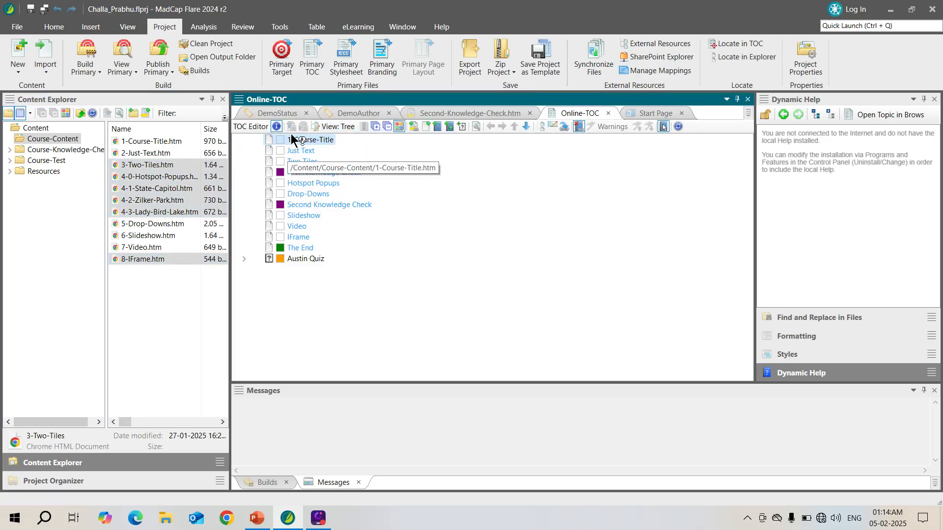
left_click(339, 127)
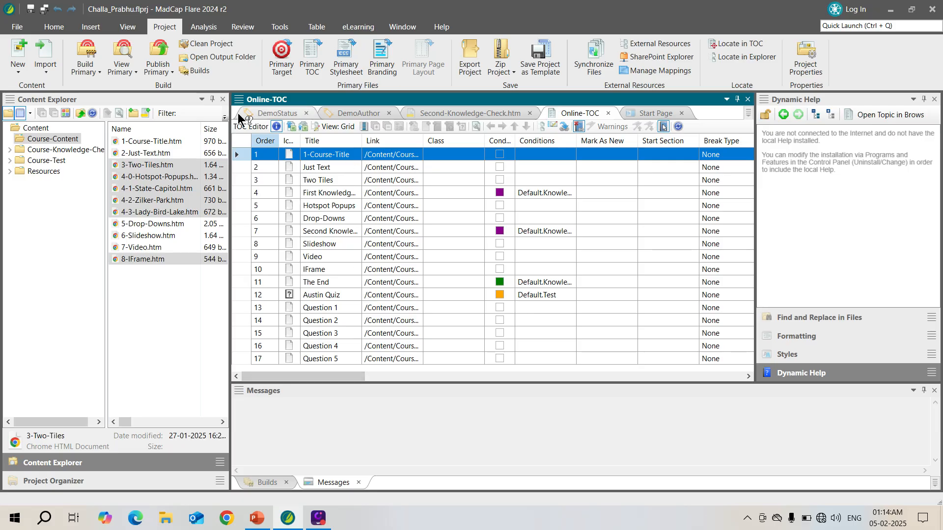
left_click(333, 125)
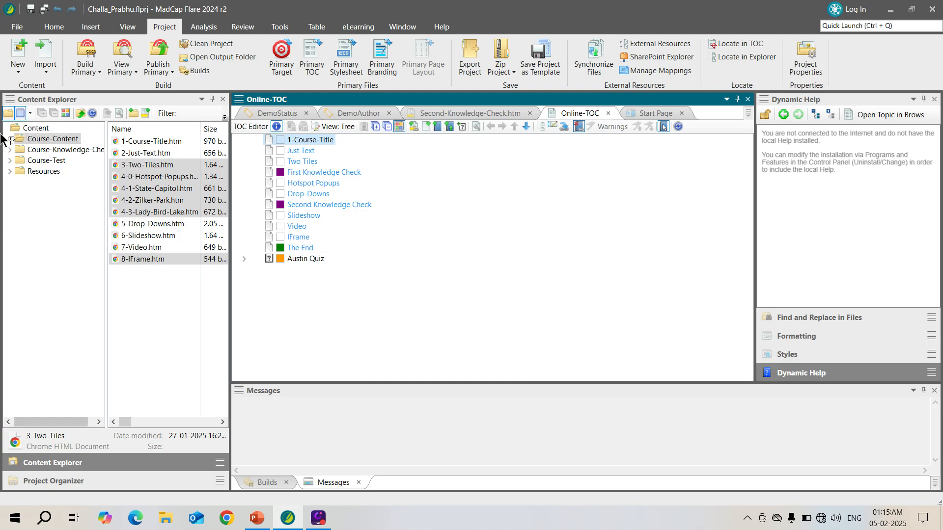
Hide the separate file list in the Content Explorer and expand the Course-Content folder in the tree.
left_click(42, 139)
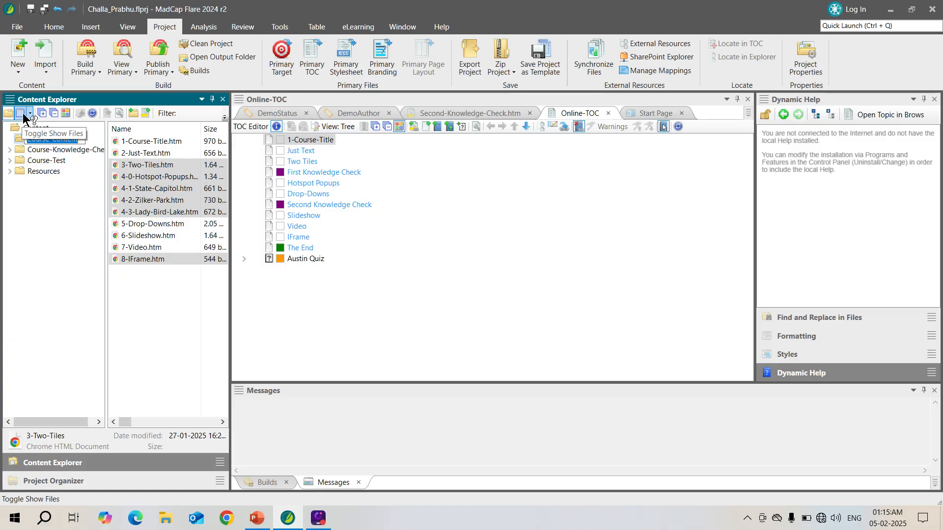
left_click(23, 113)
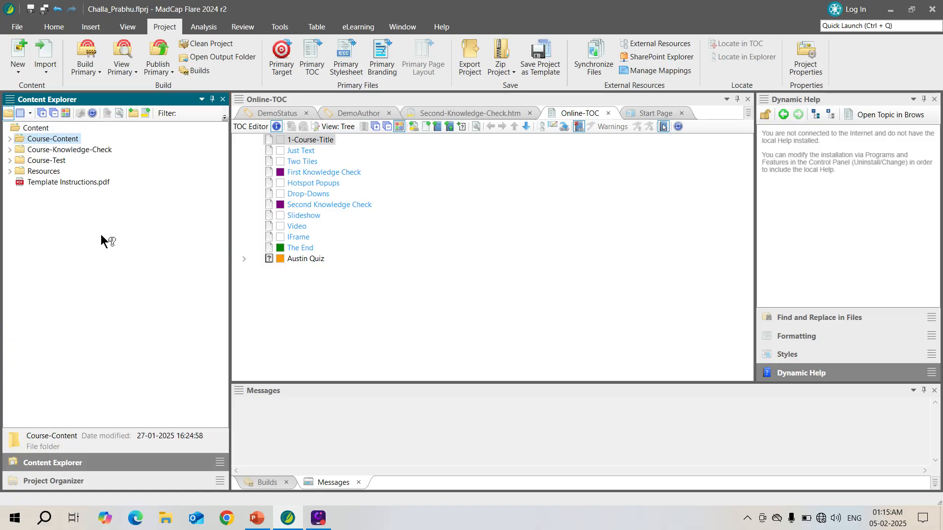
left_click(10, 139)
Select the topic 1-Course-Title.htm and view the actions available for it.
left_click(68, 151)
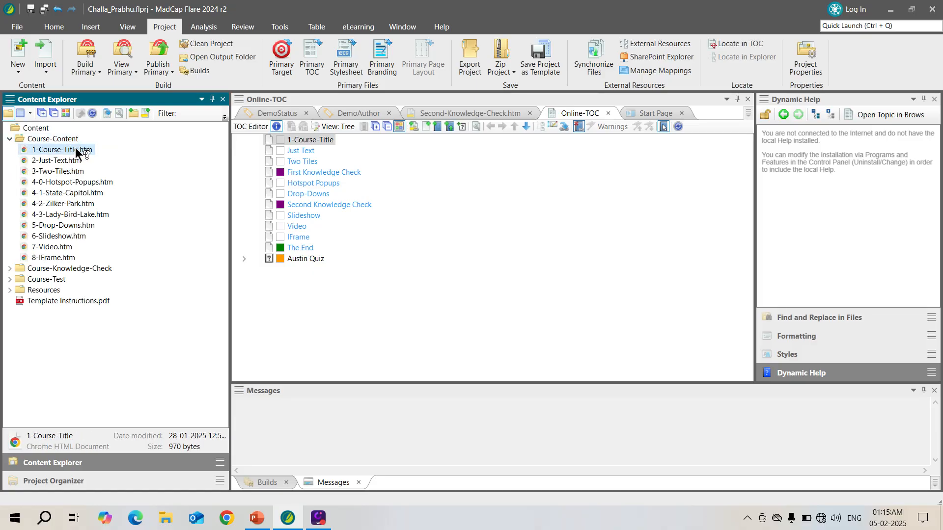
right_click(76, 148)
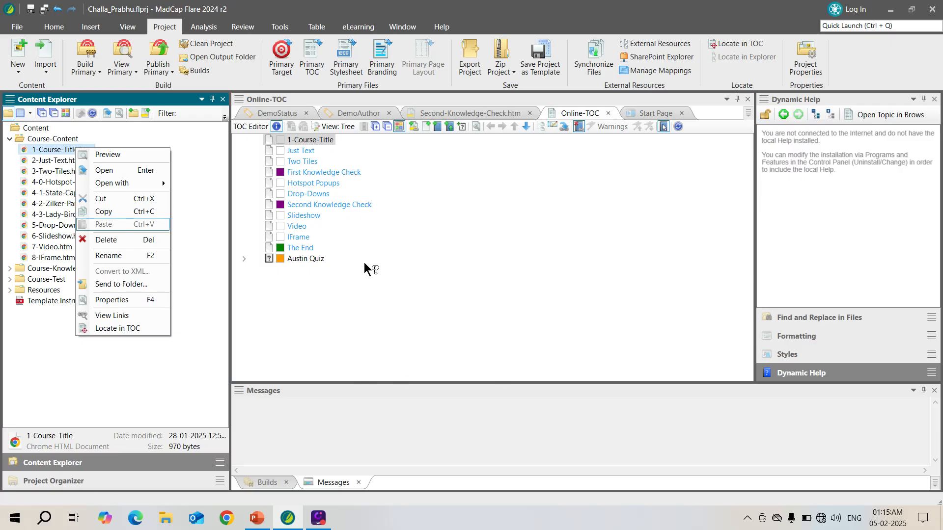
left_click(21, 115)
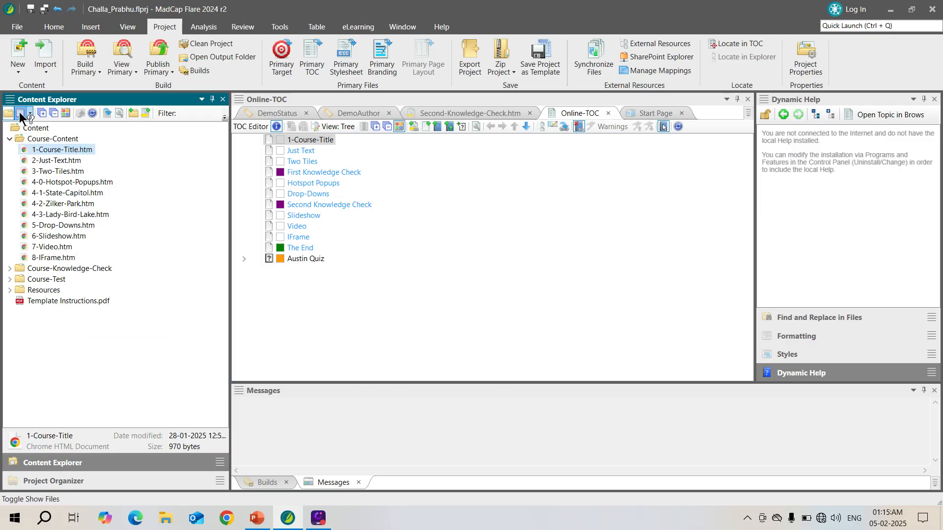
Show the separate file list in the Content Explorer and open the joint properties of 5-Drop-Downs.htm and 6-Slideshow.htm.
left_click(21, 115)
left_click(160, 258)
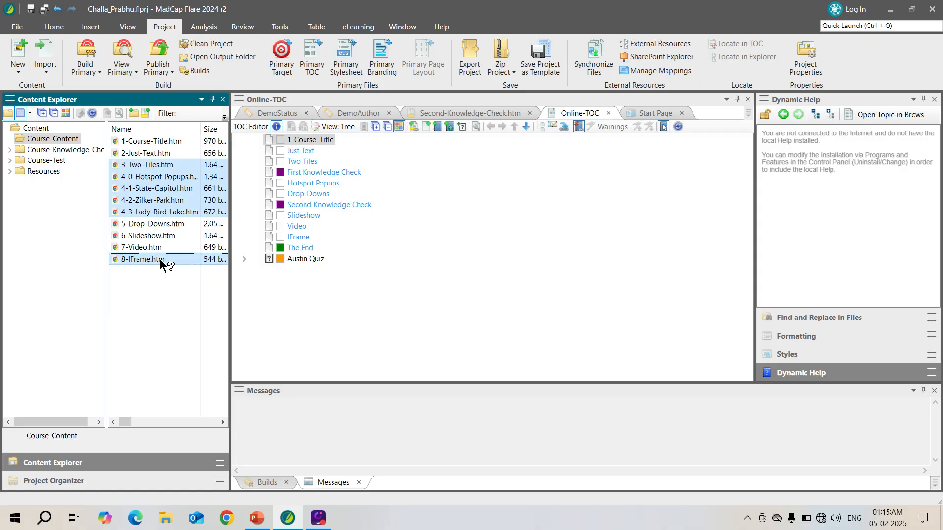
left_click(157, 181)
left_click(160, 222)
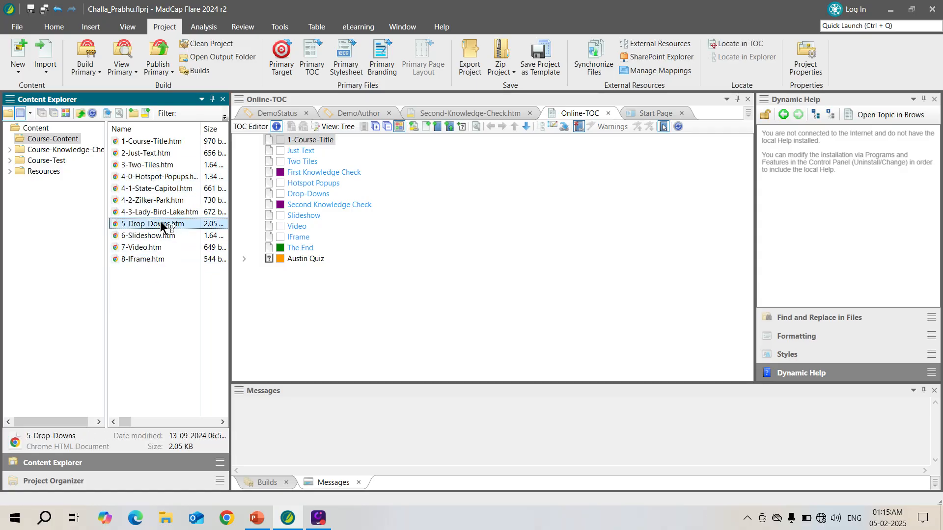
left_click(157, 234, "ctrl")
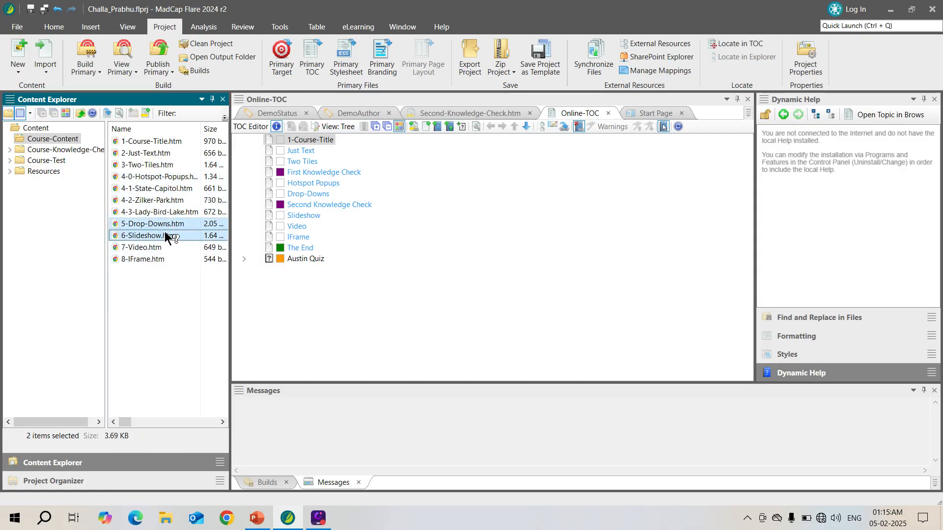
right_click(172, 228)
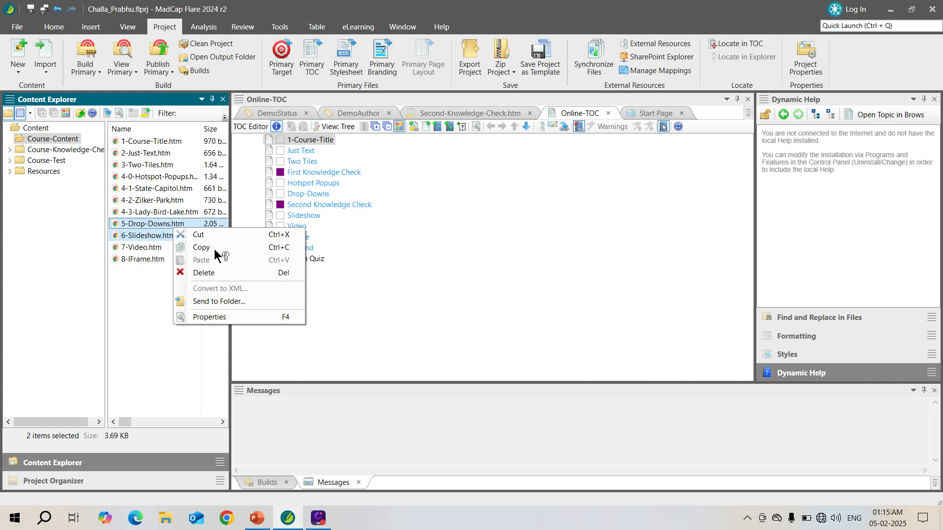
left_click(222, 317)
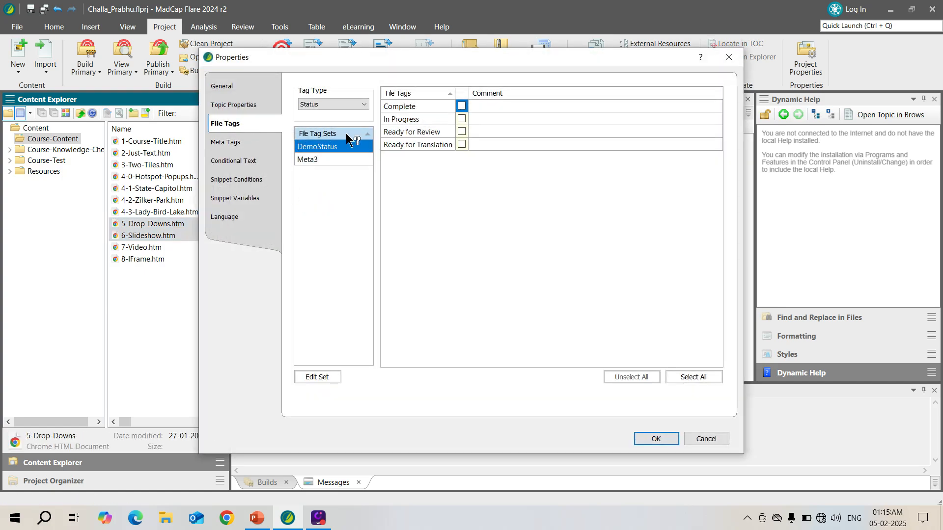
Assign the first DemoAuthor tag and the DemoStatus tag Ready for Review to both topics, and apply the properties.
left_click(361, 101)
left_click(316, 114)
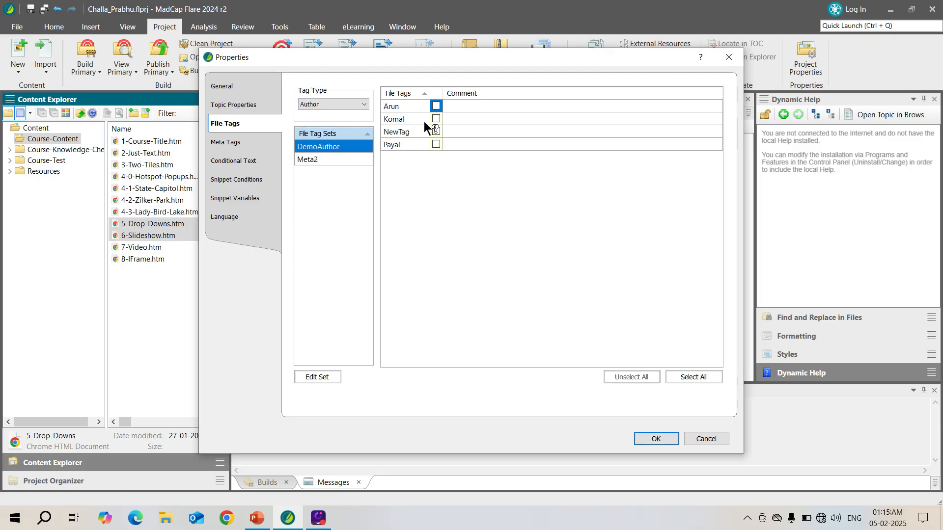
left_click(436, 106)
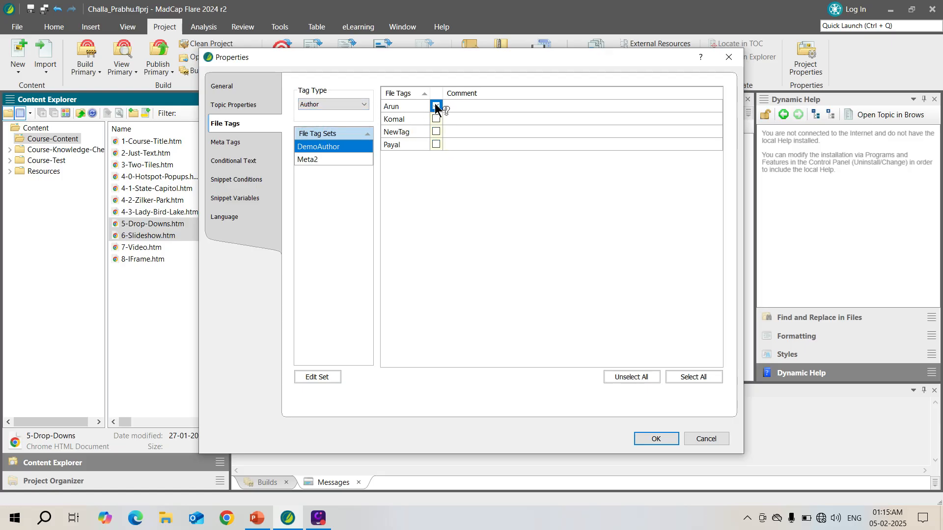
left_click(332, 105)
left_click(333, 124)
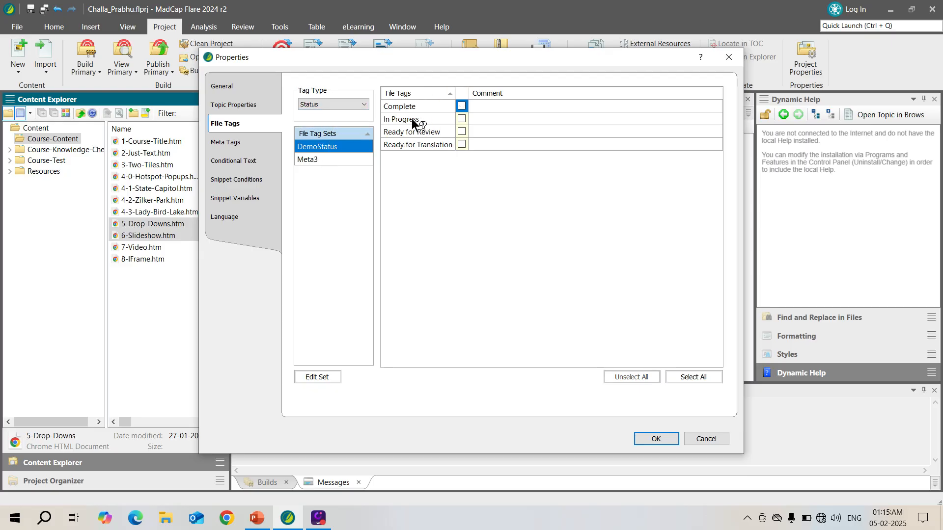
left_click(461, 131)
left_click(655, 437)
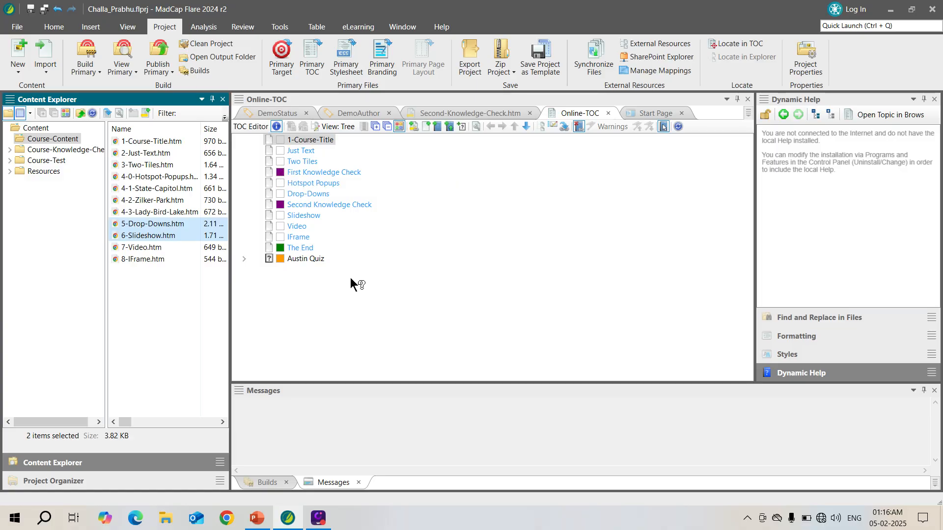
Hide the separate file list, expand the Course-Content folder, and open the file tags in that folder's properties.
left_click(18, 139)
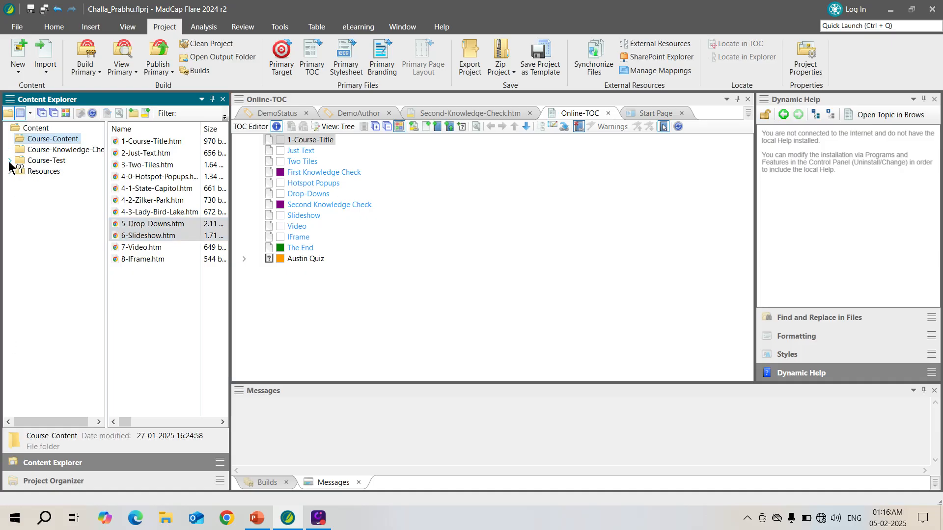
left_click(20, 113)
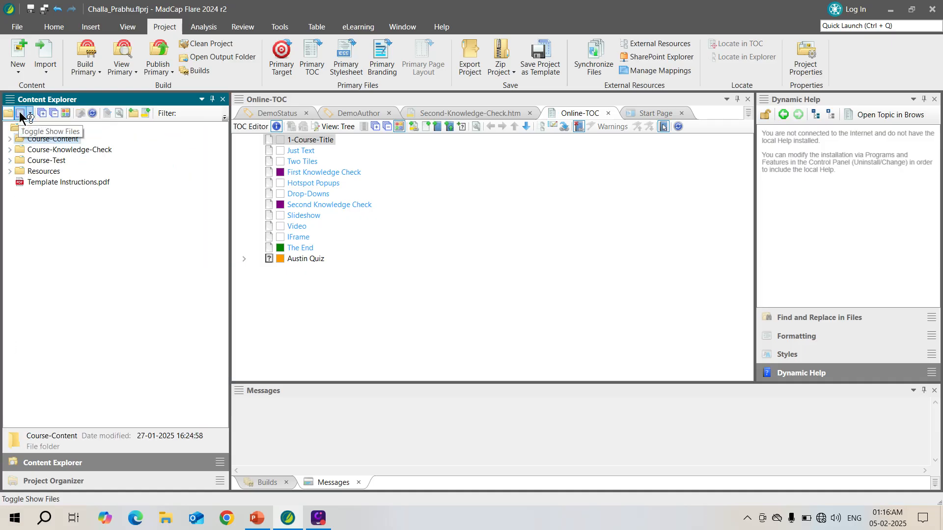
left_click(8, 139)
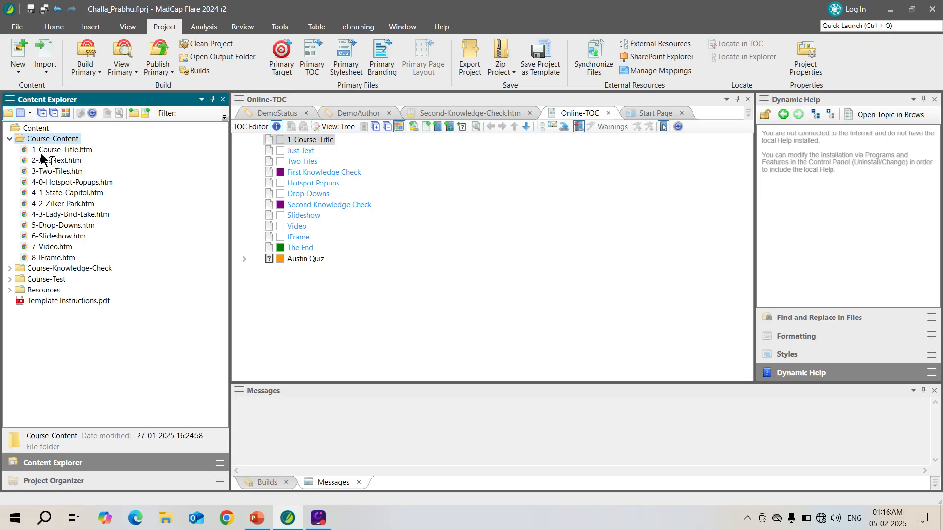
right_click(54, 143)
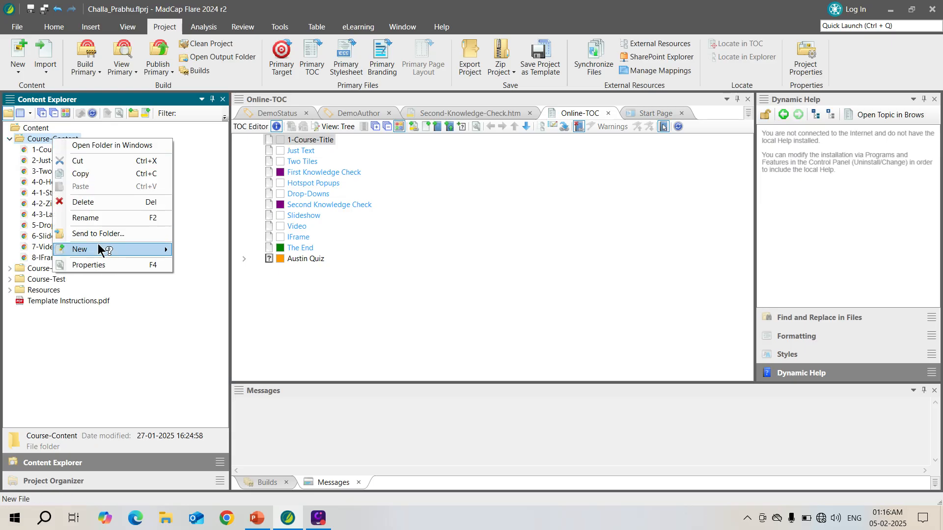
left_click(123, 264)
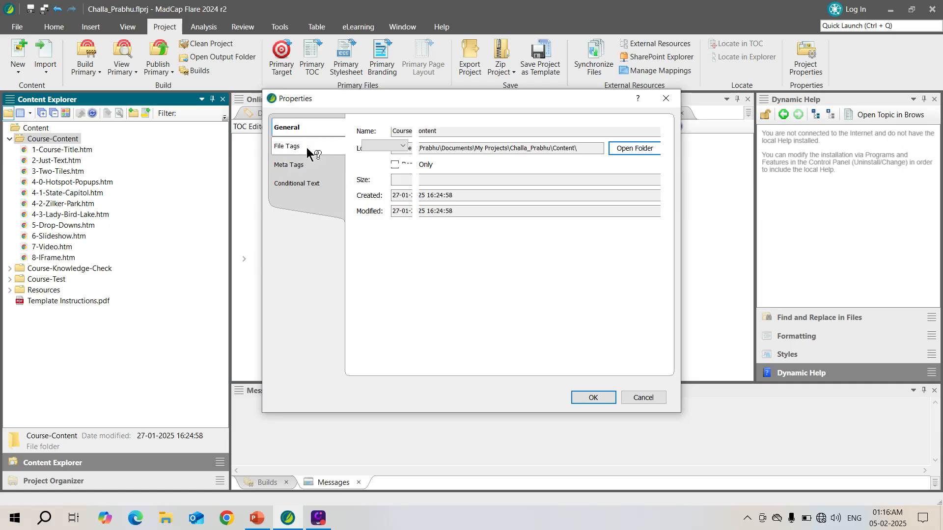
left_click(307, 147)
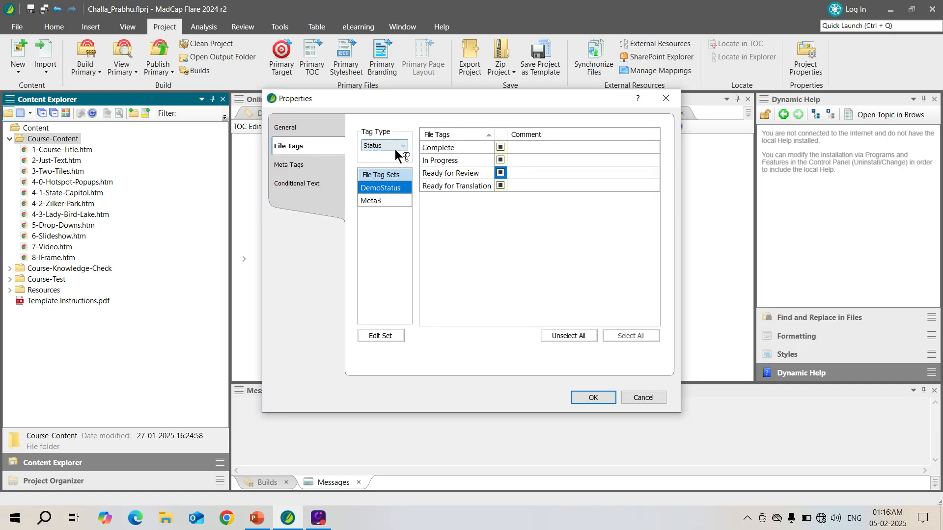
Set the tag type to Author and assign only the first DemoAuthor tag to the whole Course-Content folder.
left_click(401, 145)
left_click(387, 153)
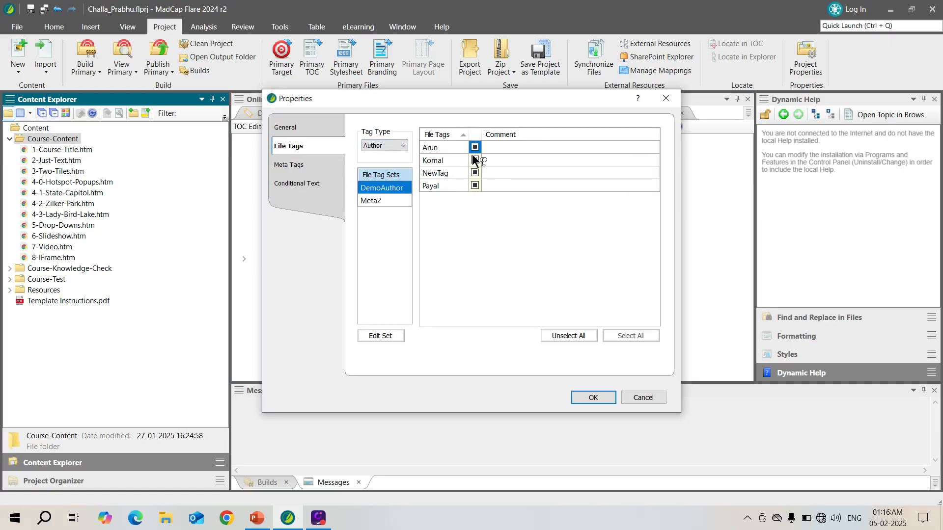
left_click(442, 147)
left_click(474, 147)
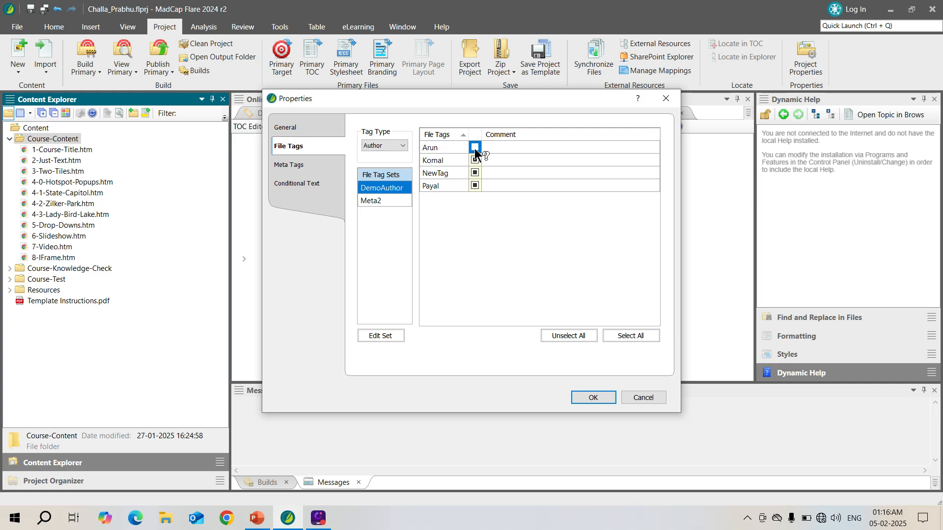
left_click(474, 185)
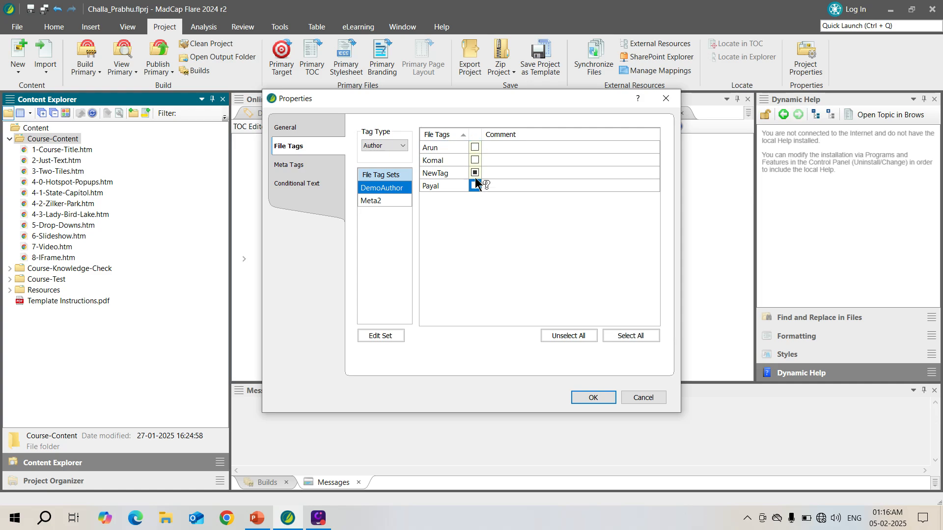
left_click(474, 147)
Set the tag type to Status, assign In Progress to the Course-Content folder, and apply the properties.
left_click(399, 144)
left_click(388, 164)
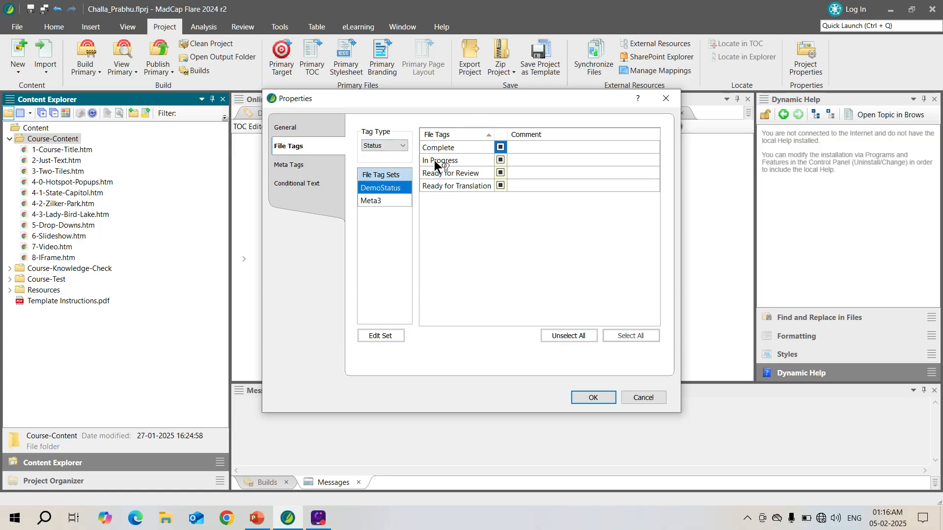
left_click(497, 152)
left_click(499, 159)
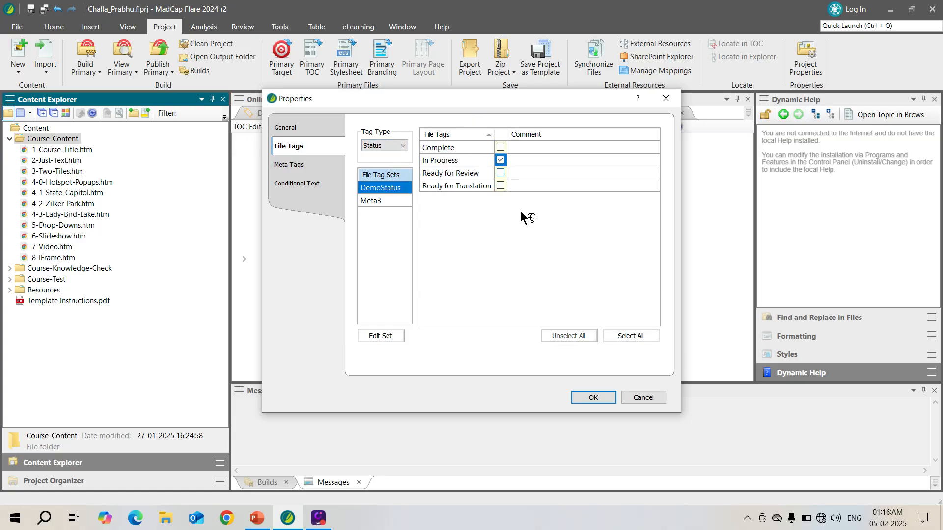
left_click(586, 398)
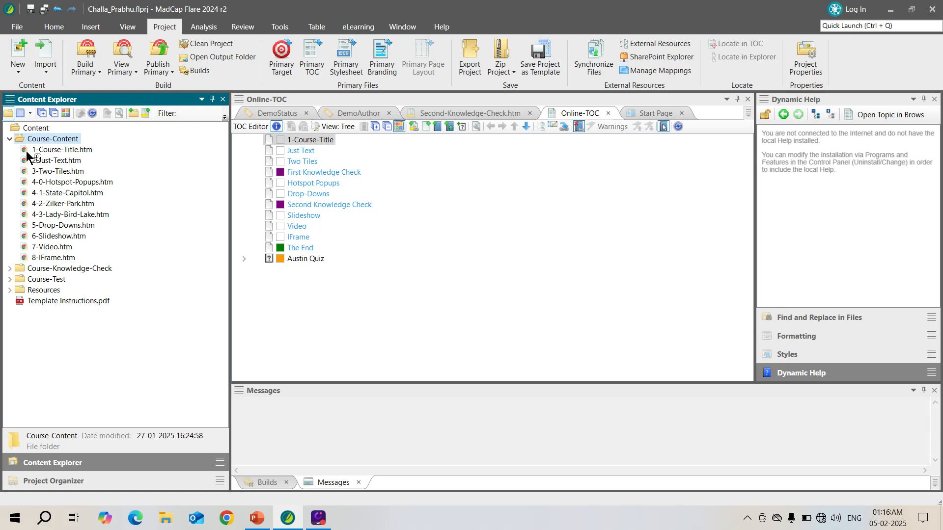
Check the author and status file tags assigned to 4-0-Hotspot-Popups.htm in its properties.
left_click(66, 177)
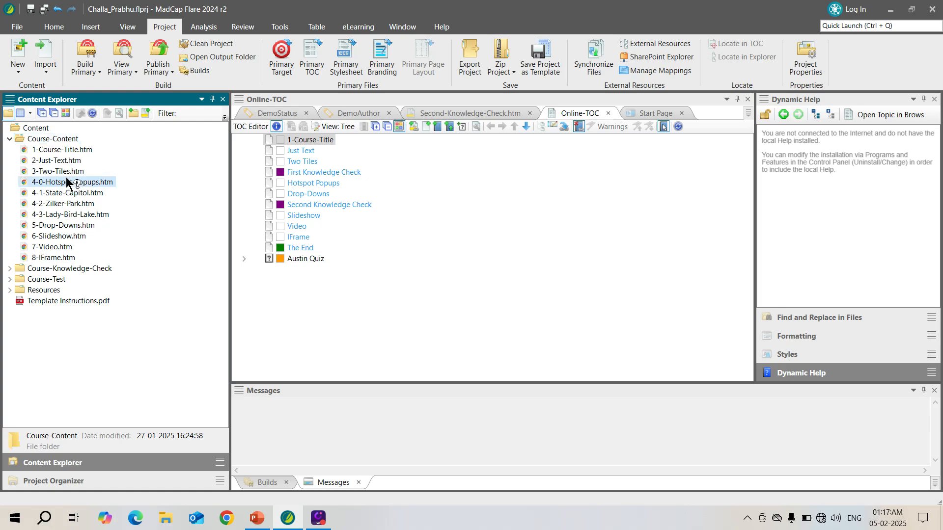
right_click(72, 184)
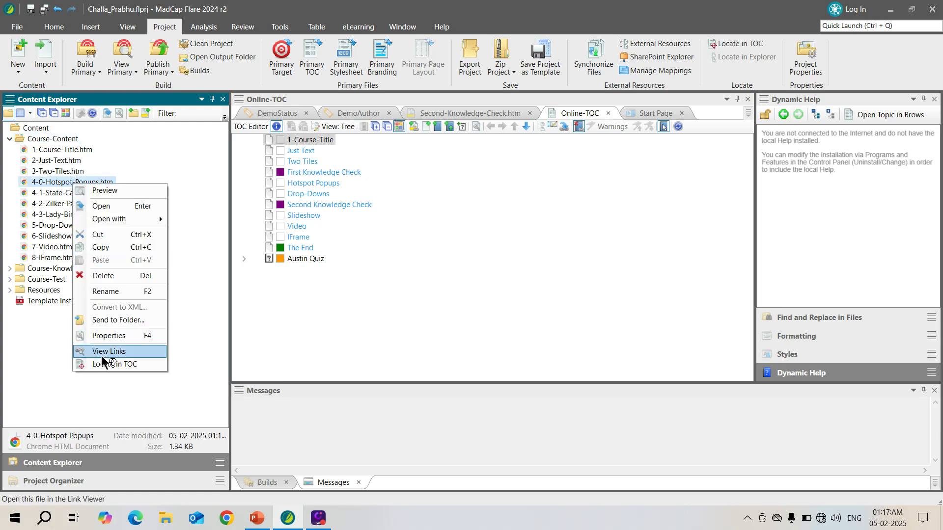
left_click(120, 328)
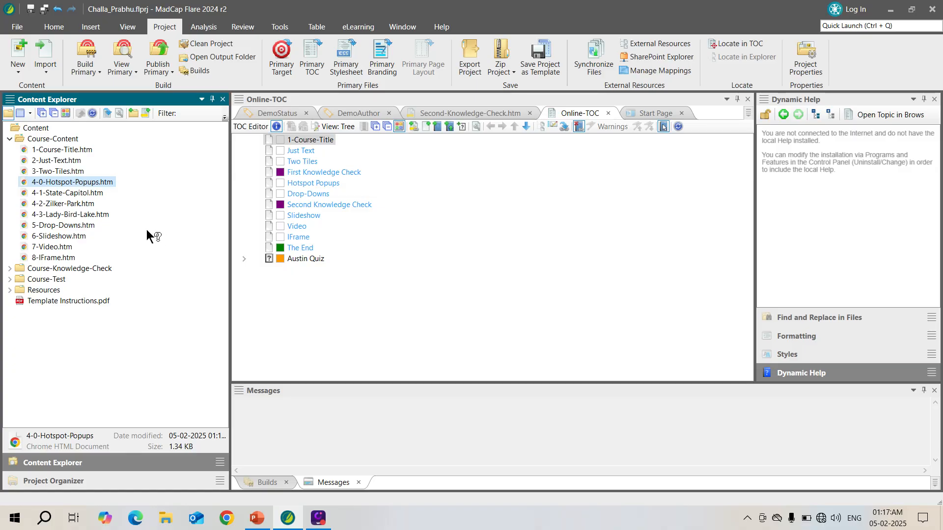
right_click(107, 183)
left_click(125, 331)
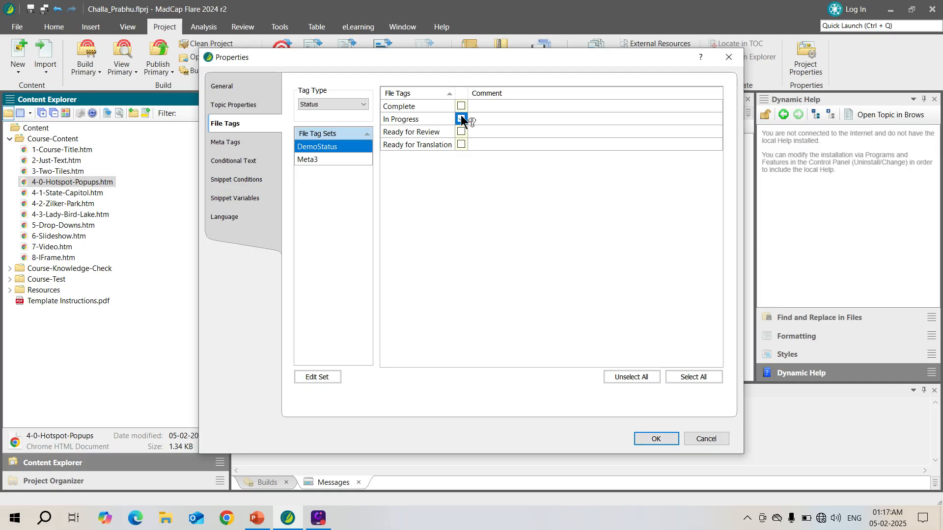
left_click(330, 103)
left_click(319, 113)
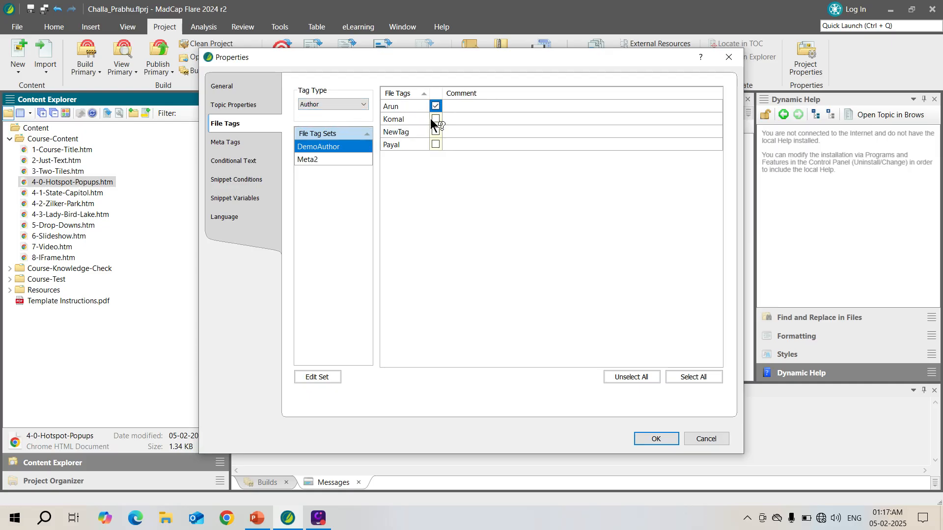
left_click(335, 107)
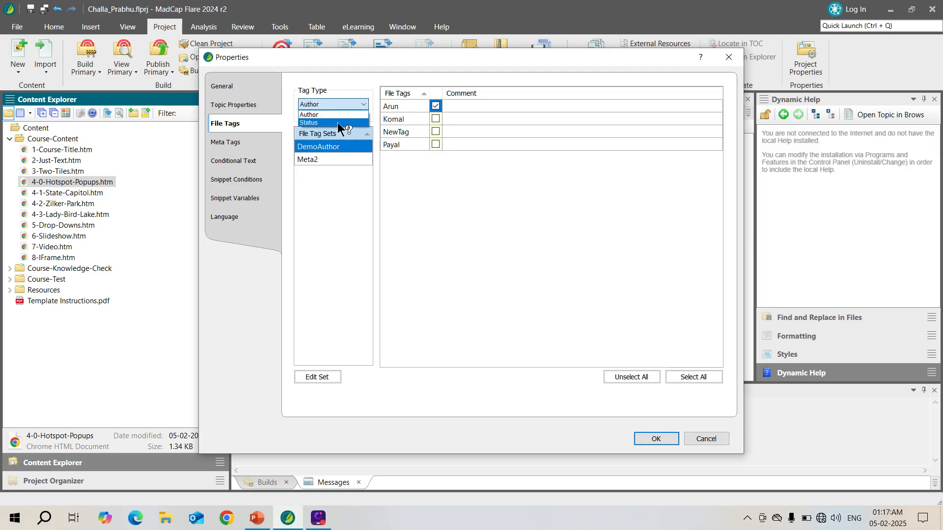
left_click(337, 122)
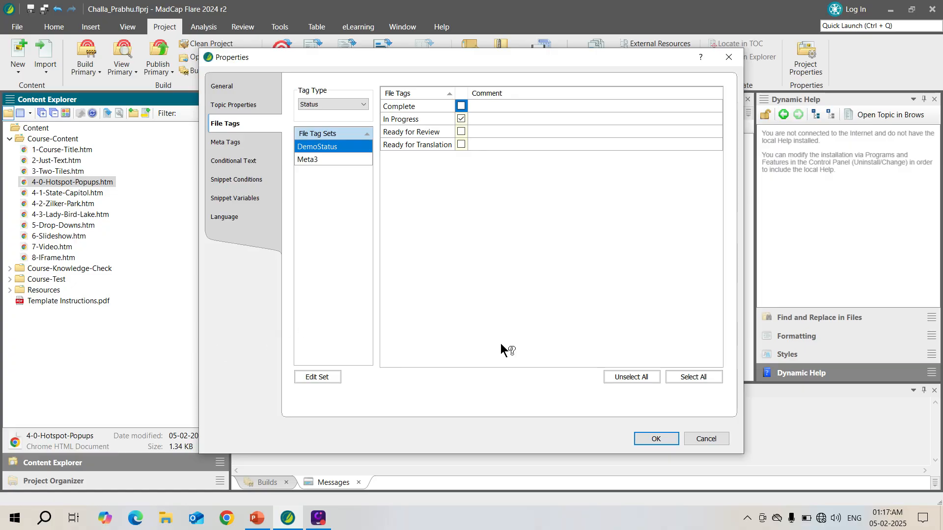
left_click(655, 439)
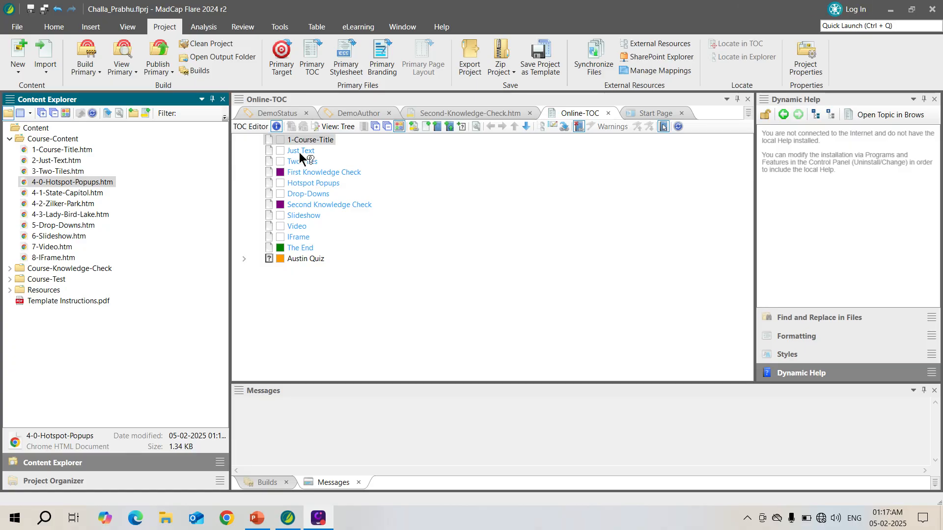
Switch the Online-TOC to grid view and widen its Link column.
left_click(332, 127)
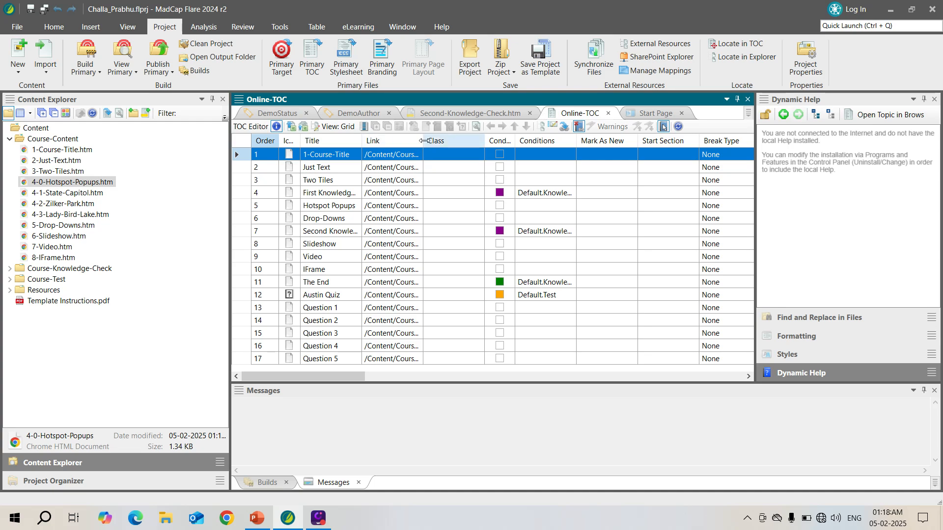
left_click_drag(424, 142, 512, 133)
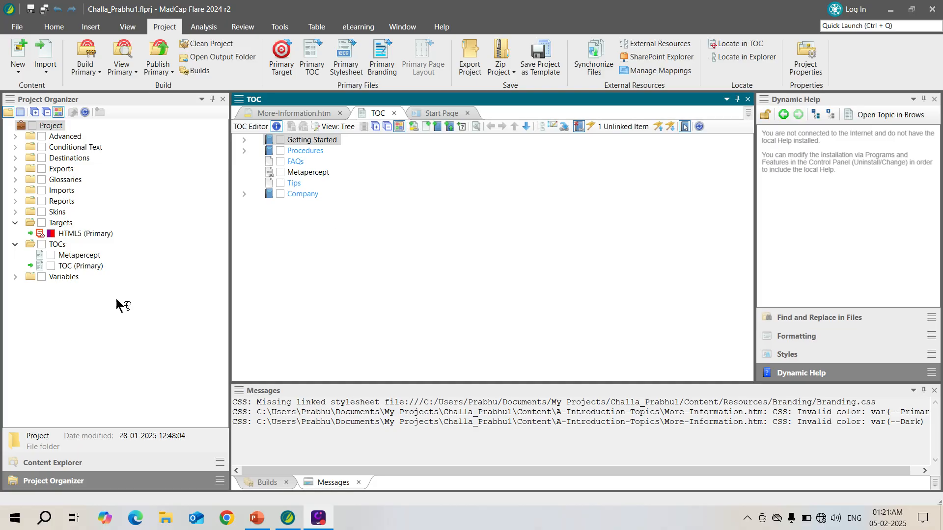
Examine the commands that locate the Getting Started TOC entry's file in the explorer and Getting-Started.htm in the TOC.
right_click(331, 137)
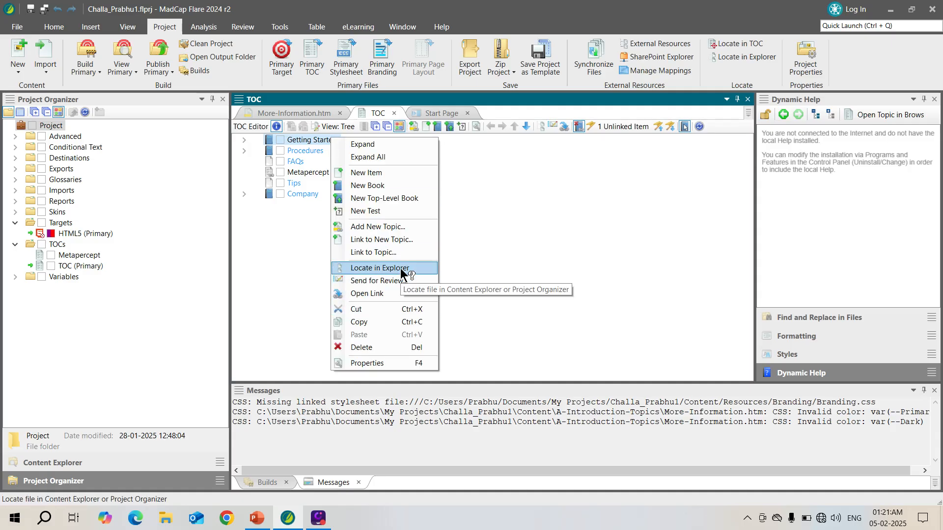
left_click(523, 202)
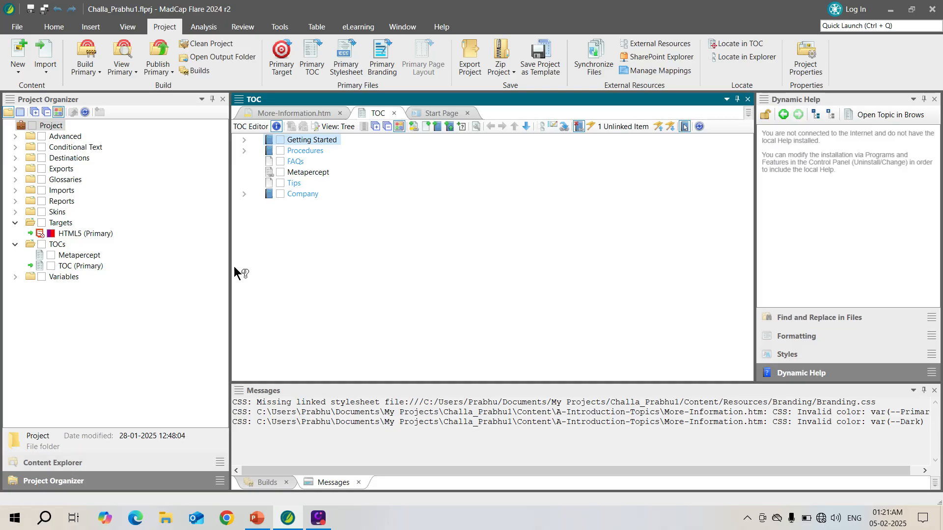
left_click(51, 463)
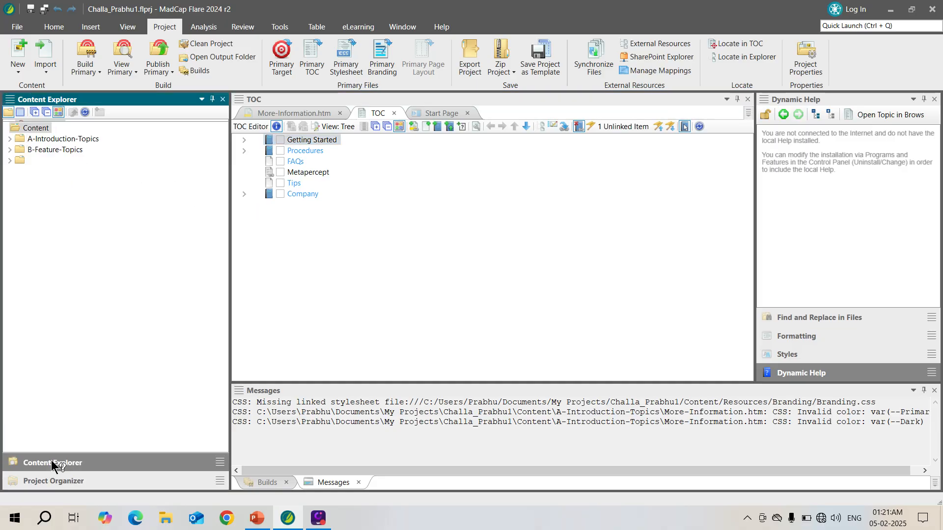
left_click(10, 139)
left_click(81, 149)
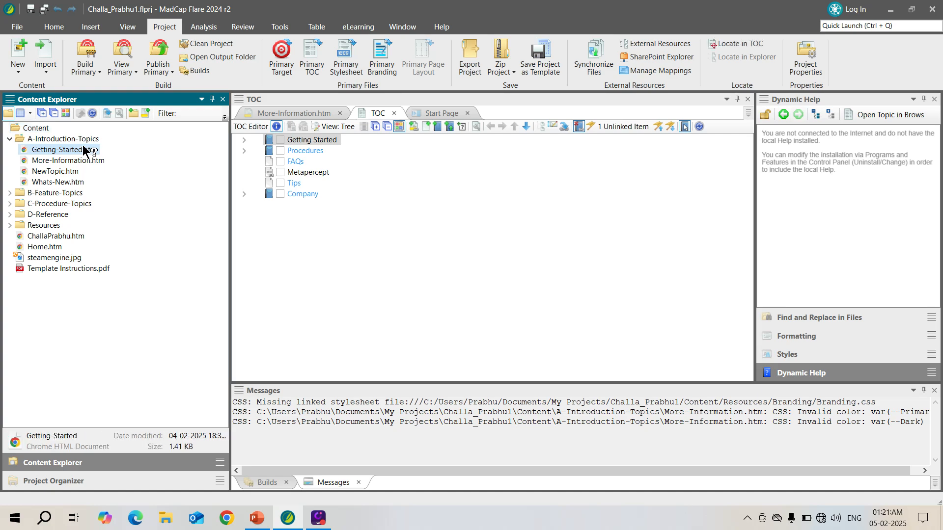
right_click(83, 148)
left_click(204, 215)
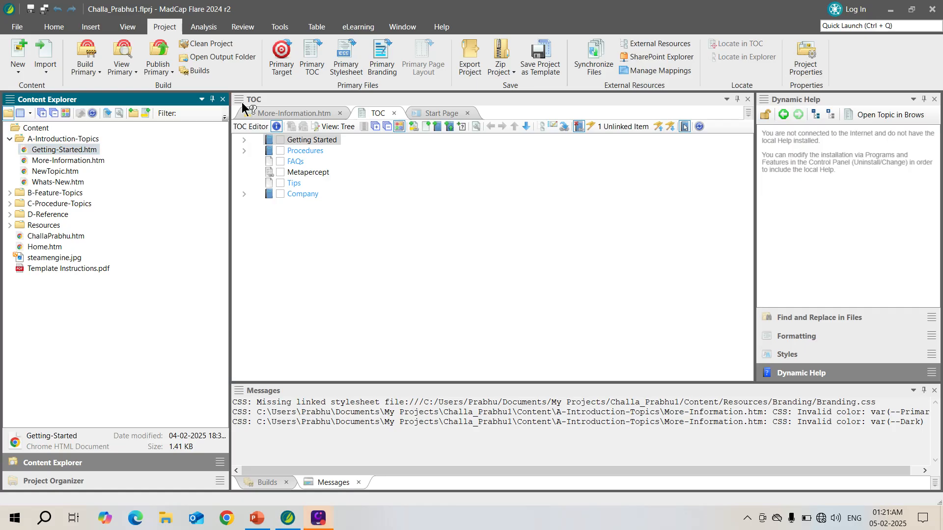
right_click(80, 149)
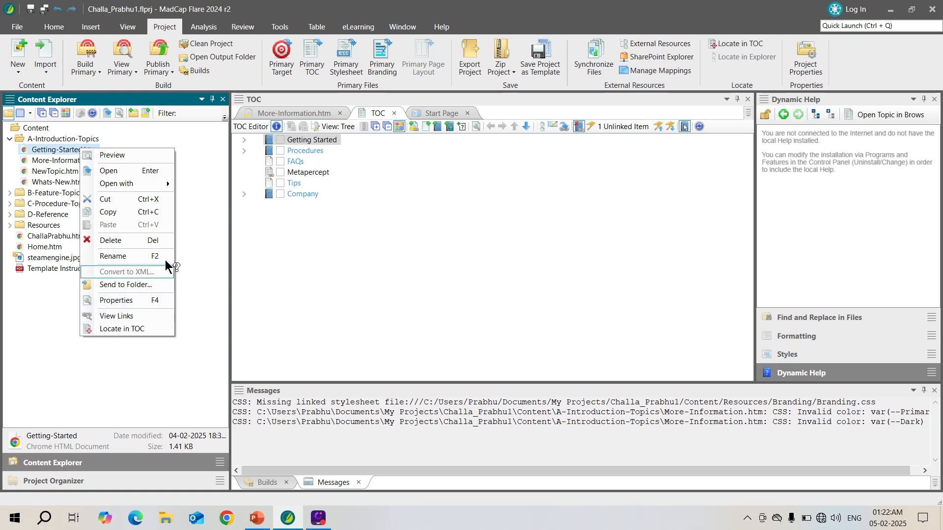
left_click(198, 258)
Build the HTML5 target from the project's Targets folder, regenerating its output and accepting the trial notice.
left_click(71, 481)
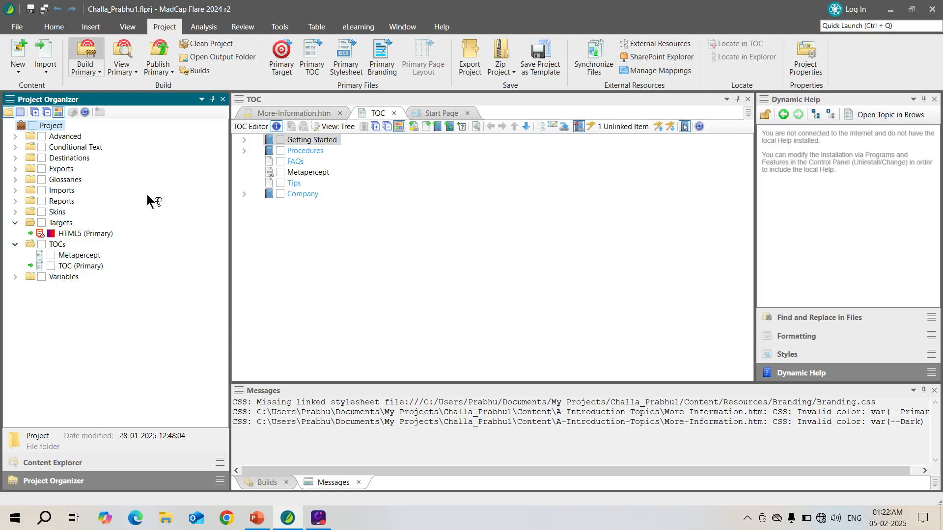
left_click(56, 462)
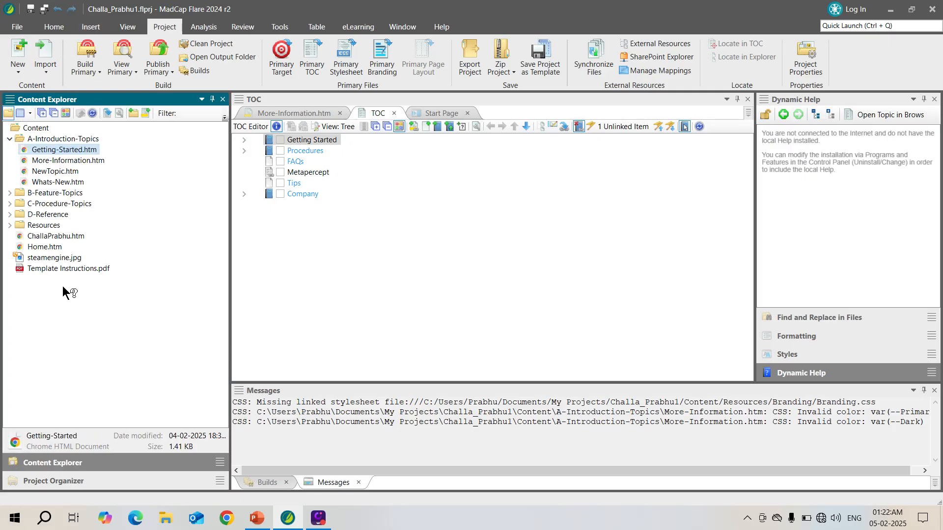
left_click(75, 476)
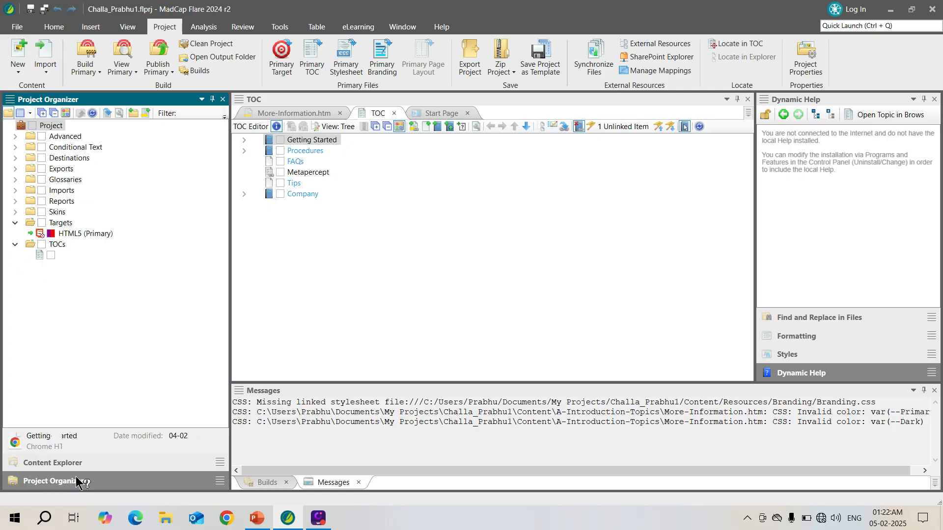
left_click(78, 233)
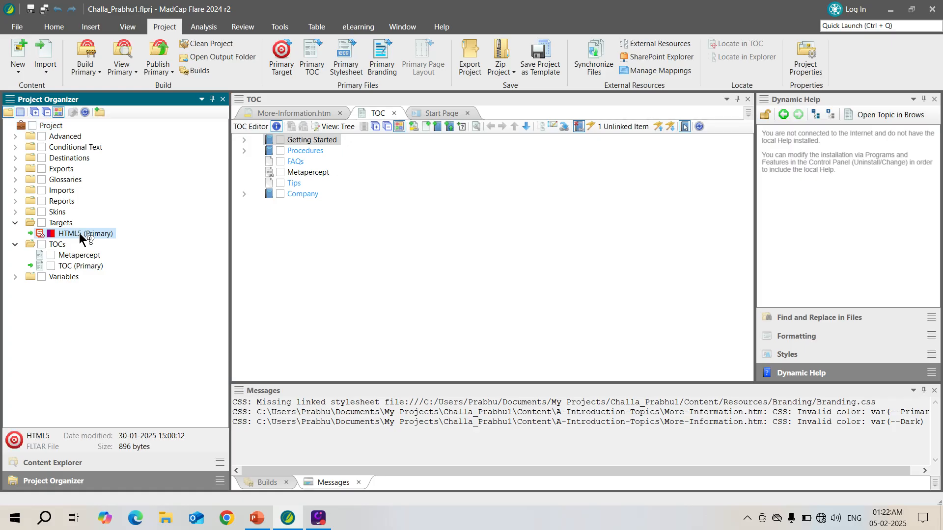
right_click(87, 233)
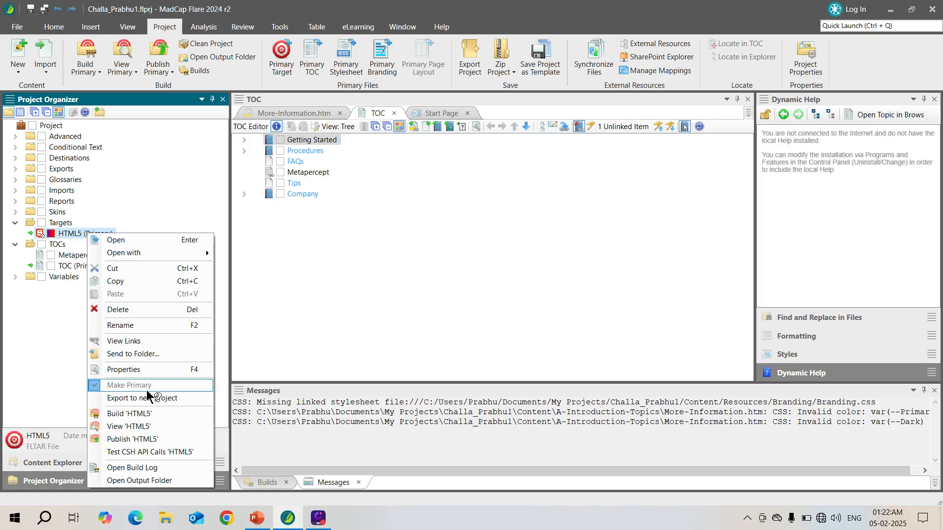
left_click(123, 417)
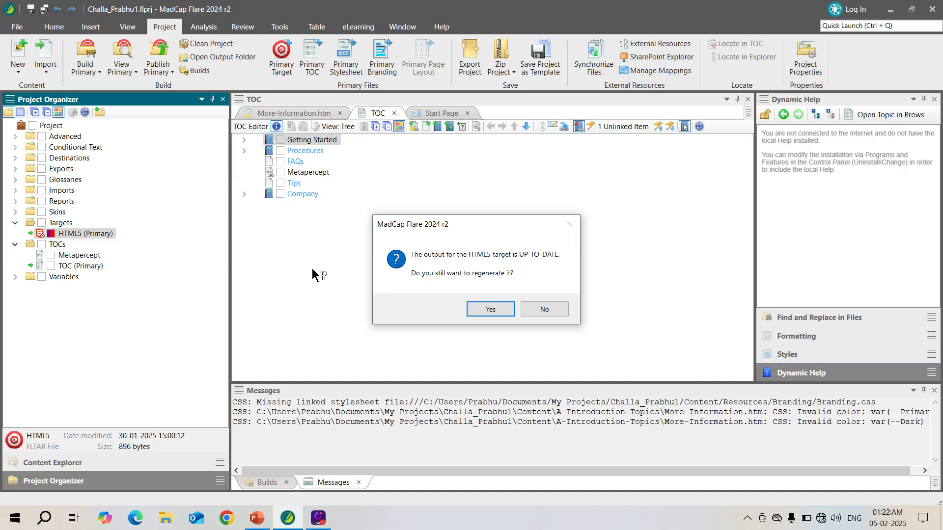
left_click(491, 309)
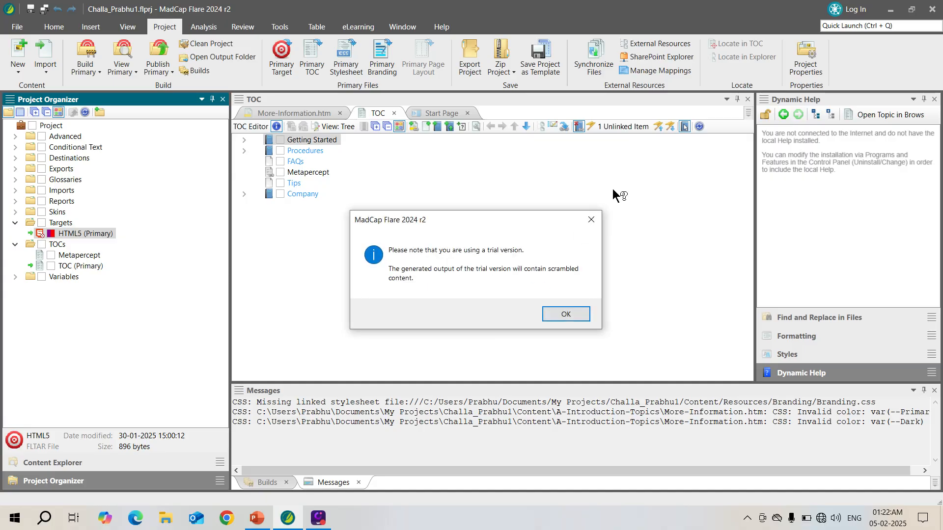
left_click(561, 315)
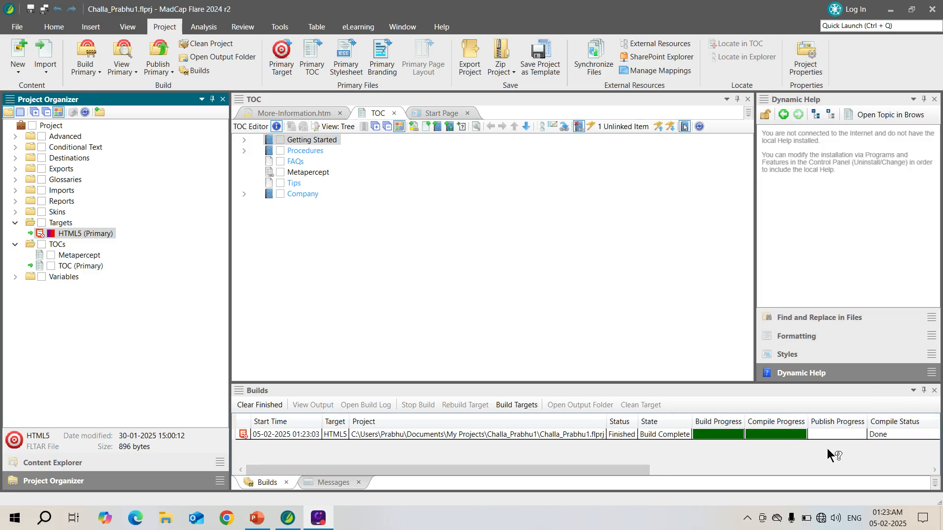
View the built HTML5 output in the browser and inspect the nested entries under Metapercept and Features, then return to the project.
left_click(700, 434)
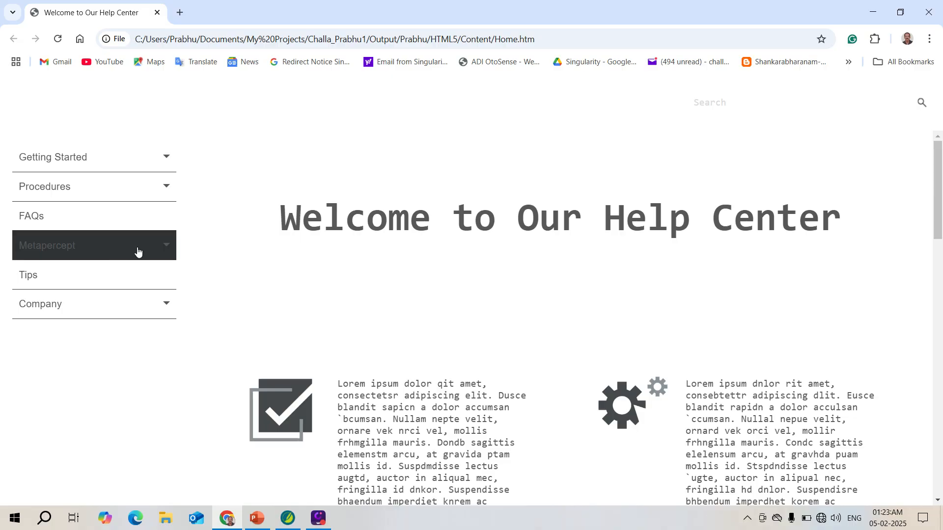
left_click(167, 246)
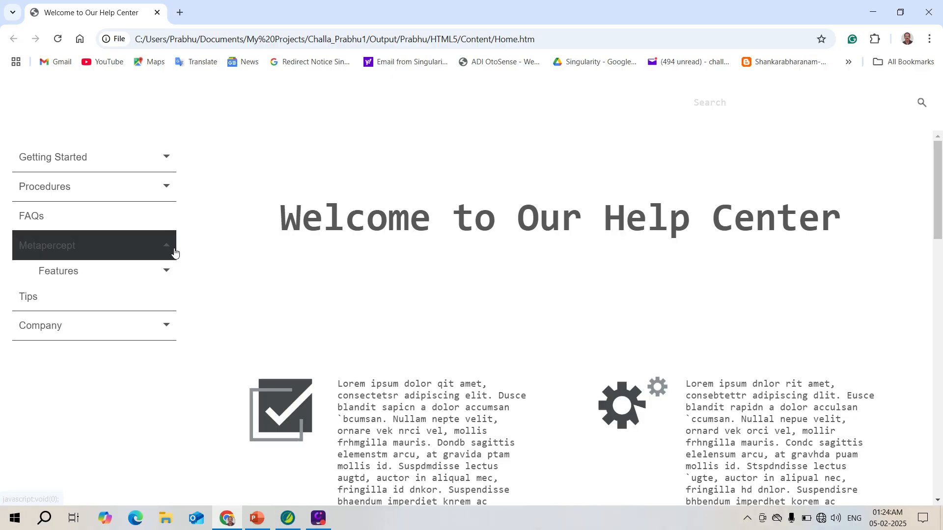
left_click(170, 273)
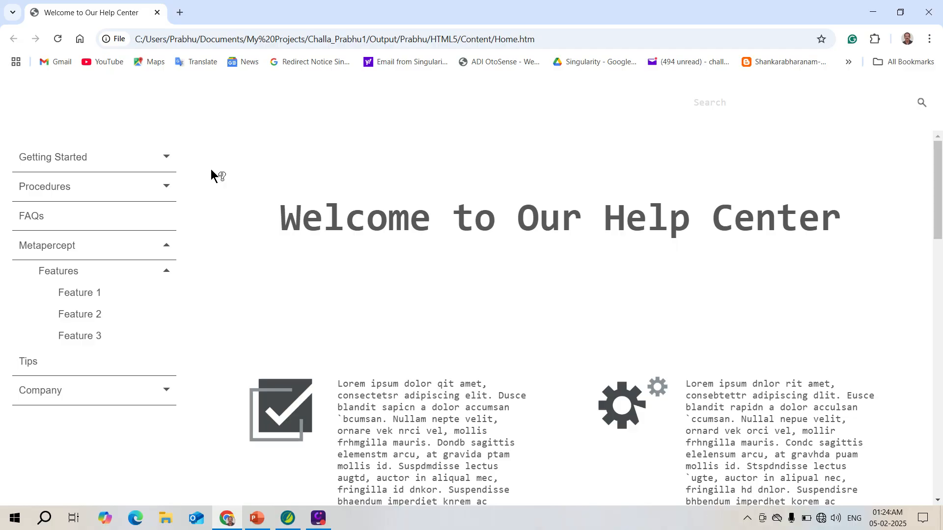
left_click(877, 17)
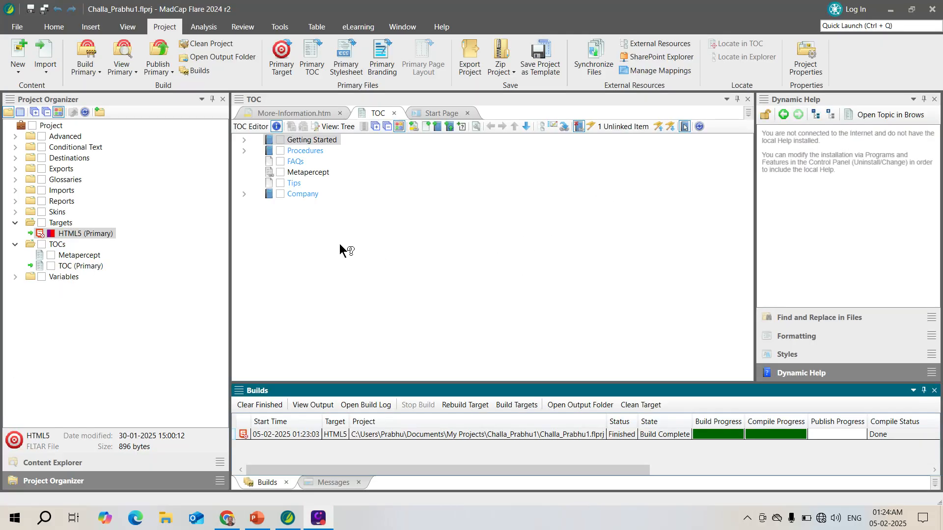
Enable replacing the node with the merged TOC in the Metapercept entry's advanced properties, and save the TOC.
left_click(317, 172)
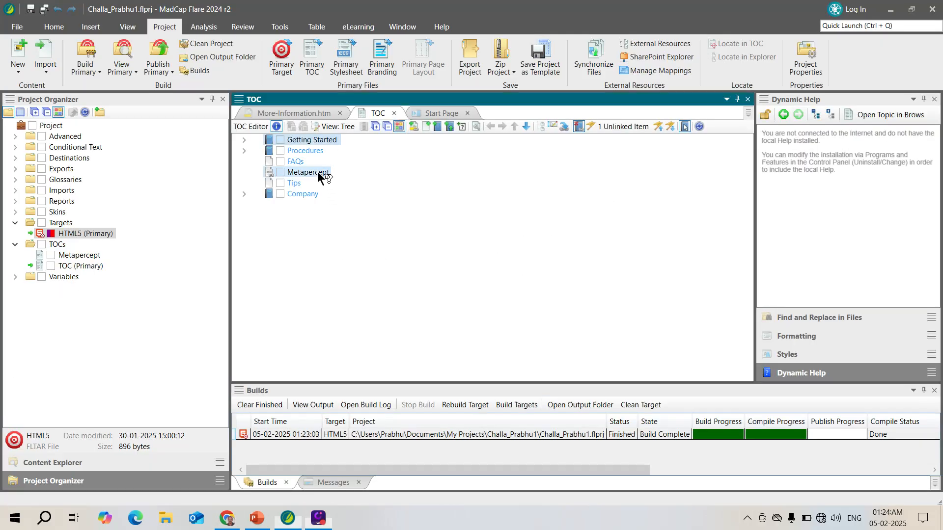
right_click(318, 171)
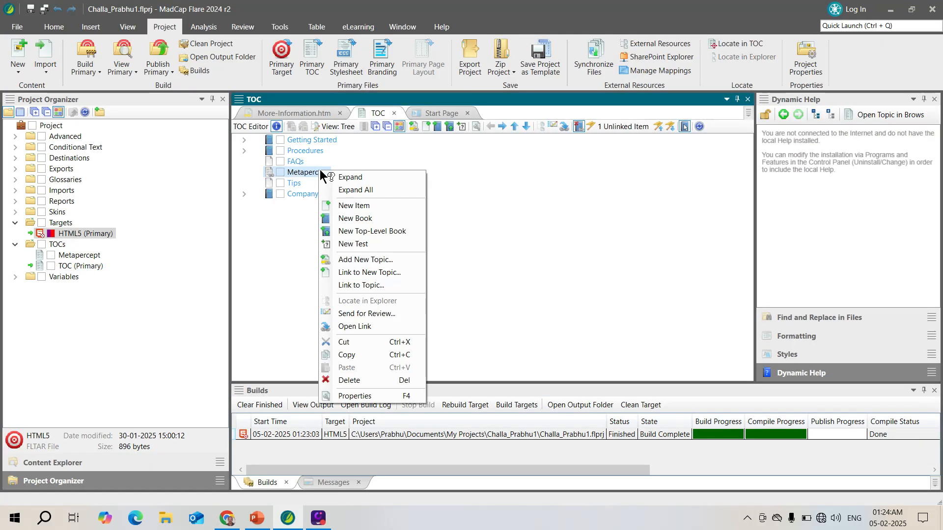
left_click(349, 395)
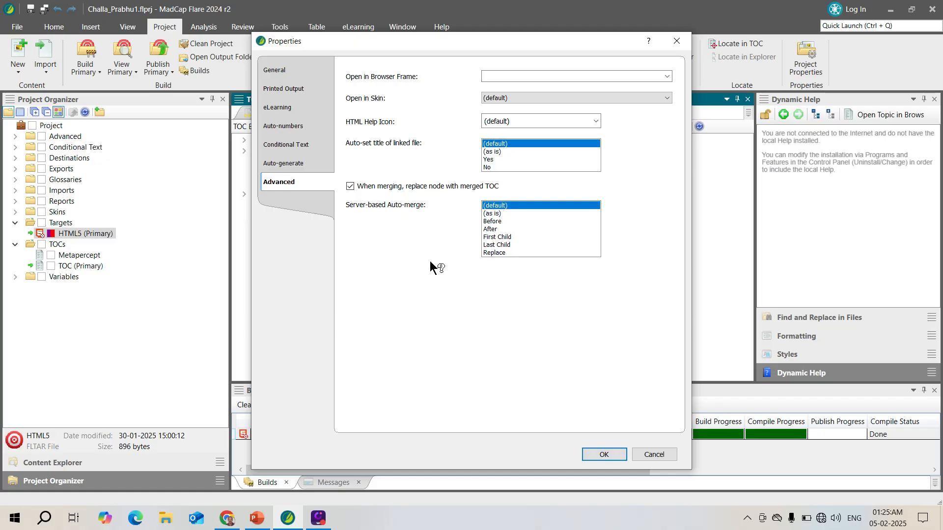
left_click(594, 452)
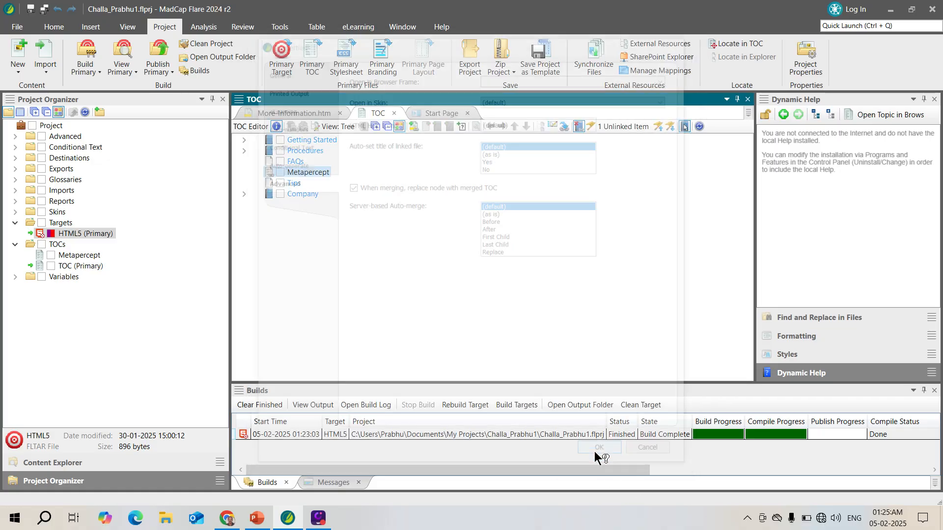
left_click(44, 9)
Rebuild the HTML5 target with the saved TOC change, accepting the trial notice.
right_click(97, 235)
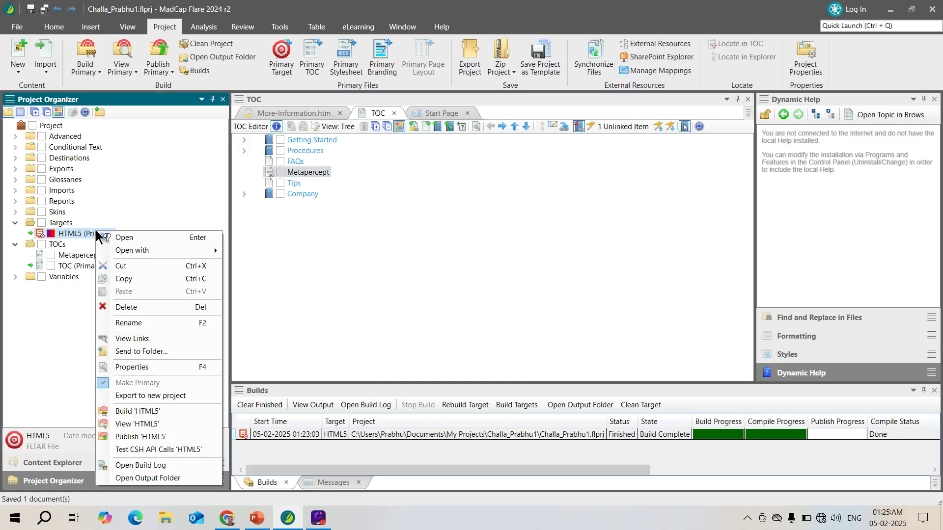
left_click(143, 408)
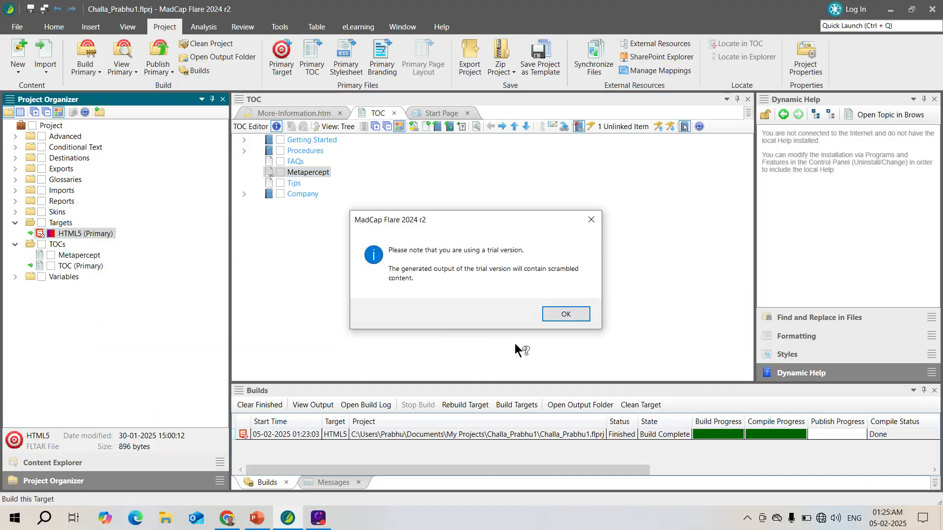
left_click(565, 314)
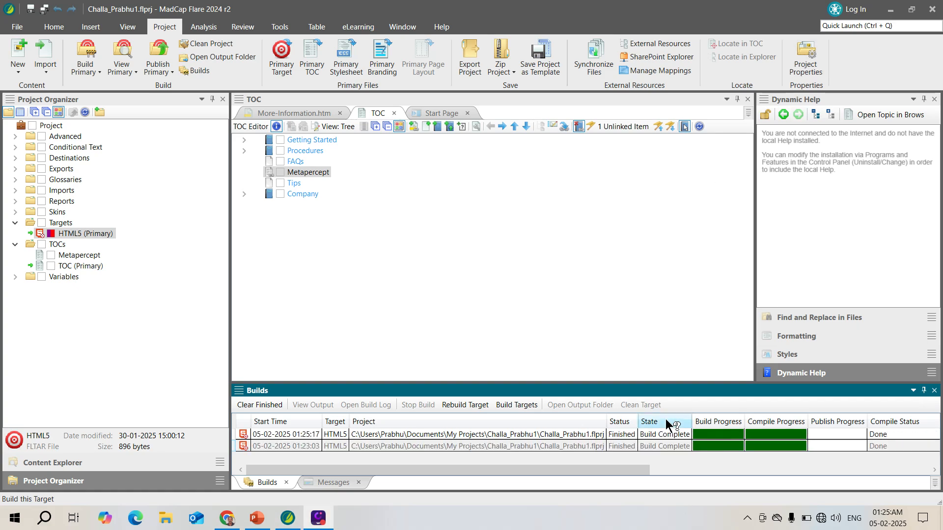
View the latest HTML5 output, expand its Features menu, compare it with the earlier output, and return to Flare.
double_click(692, 434)
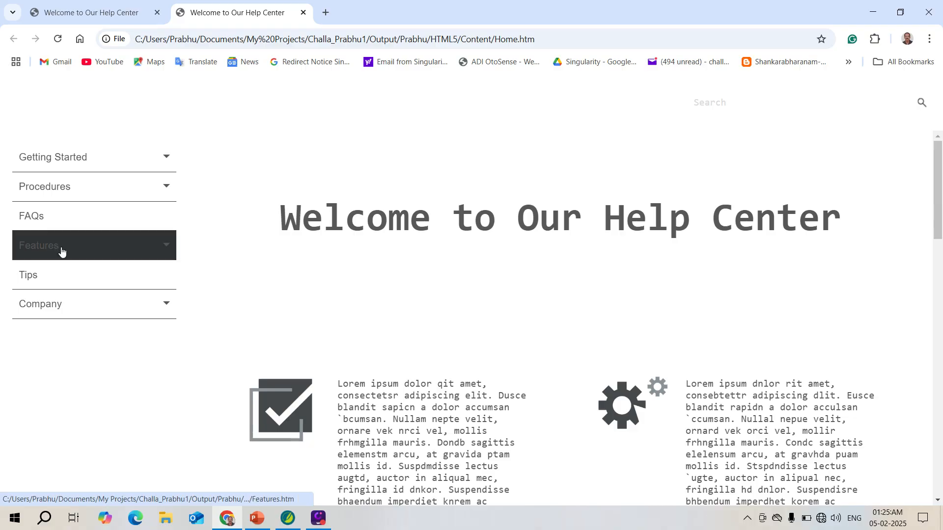
left_click(168, 247)
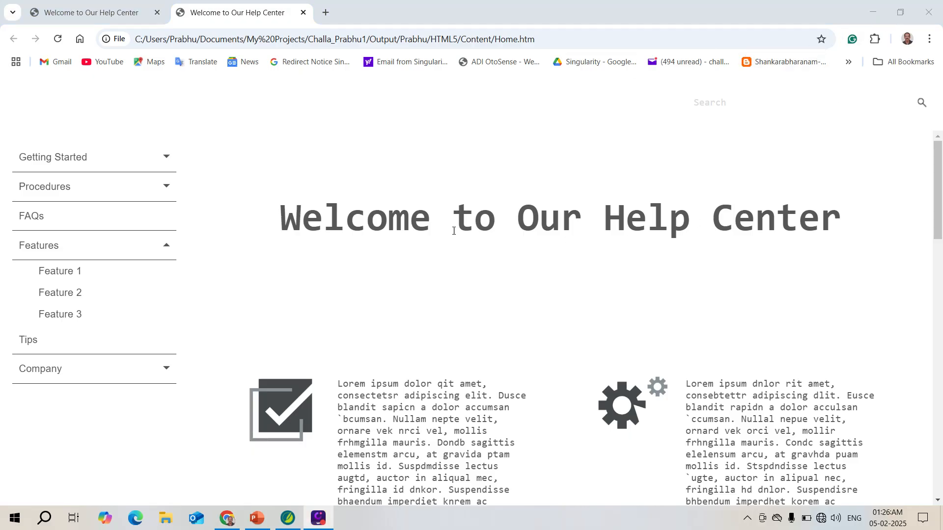
left_click(123, 16)
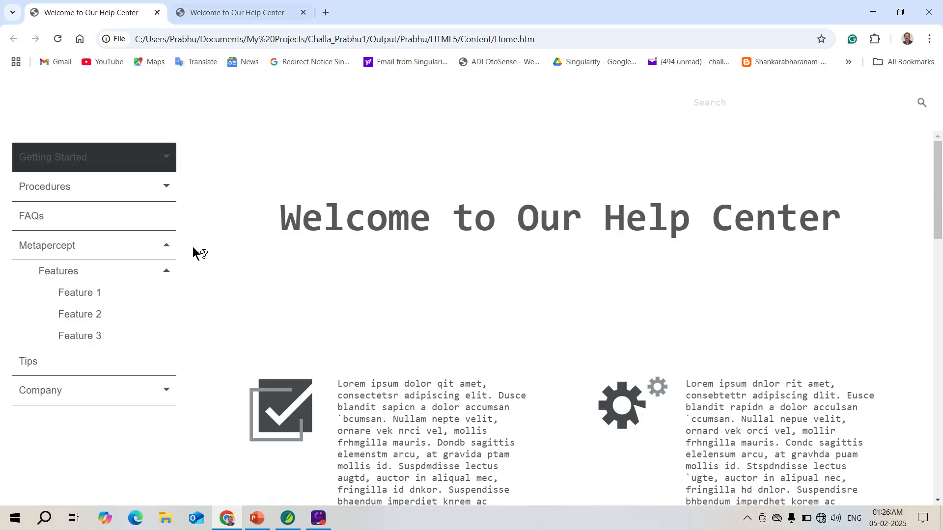
key("alt+Tab")
key("alt+Tab")
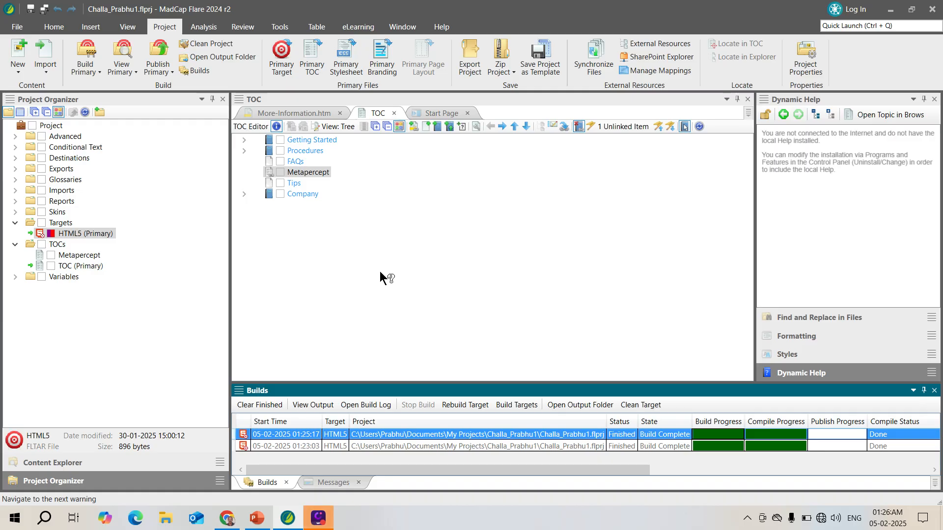
left_click(878, 11)
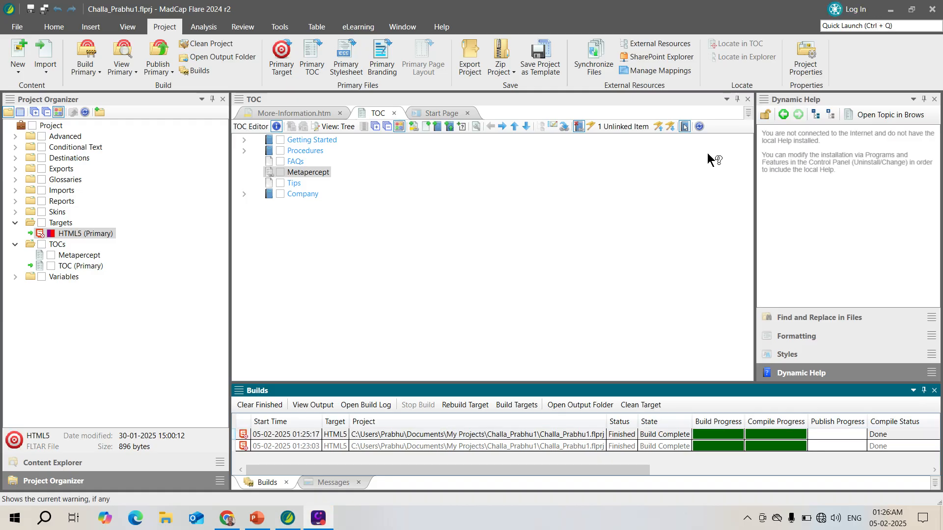
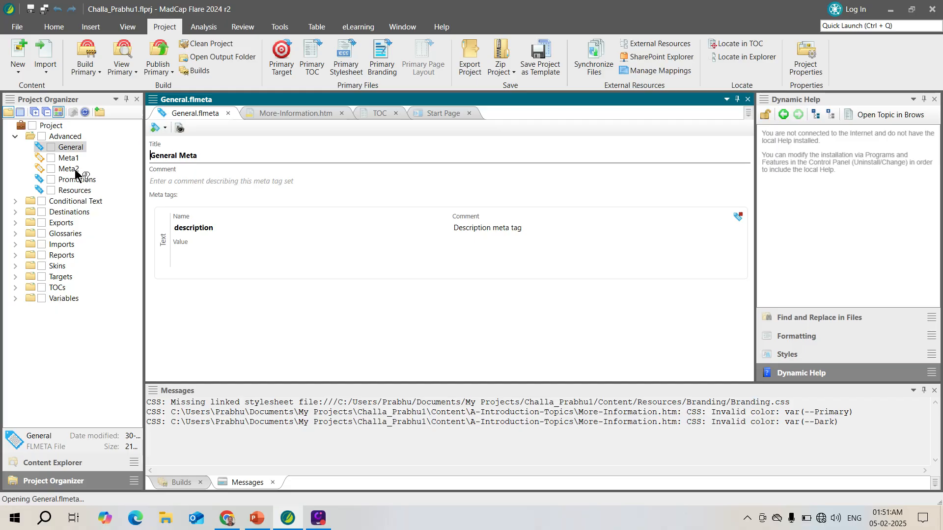
Open the Promotions and Resources meta tag sets and review them alongside the General set.
left_click(73, 178)
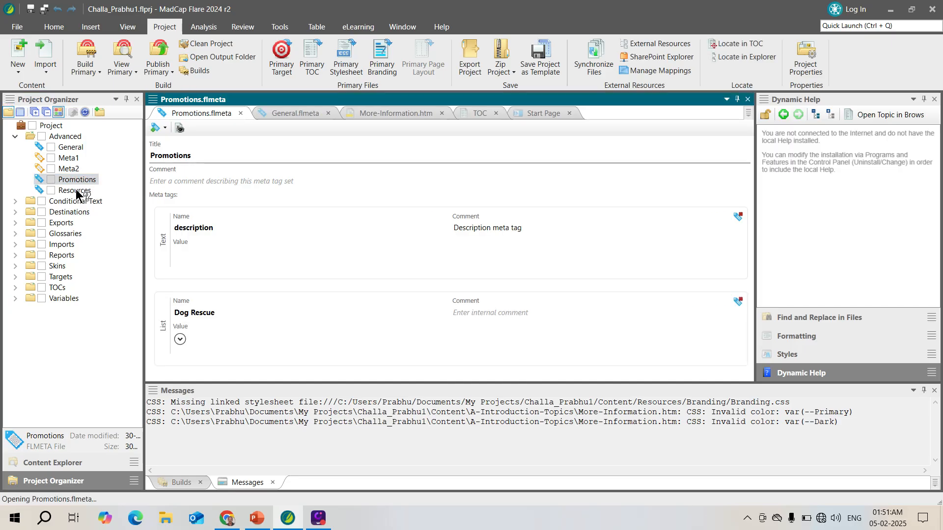
left_click(75, 192)
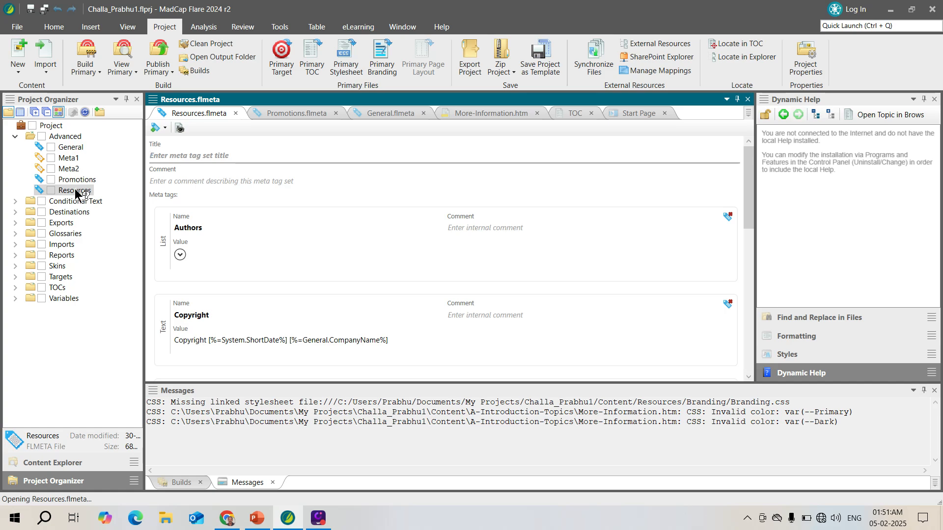
left_click(77, 149)
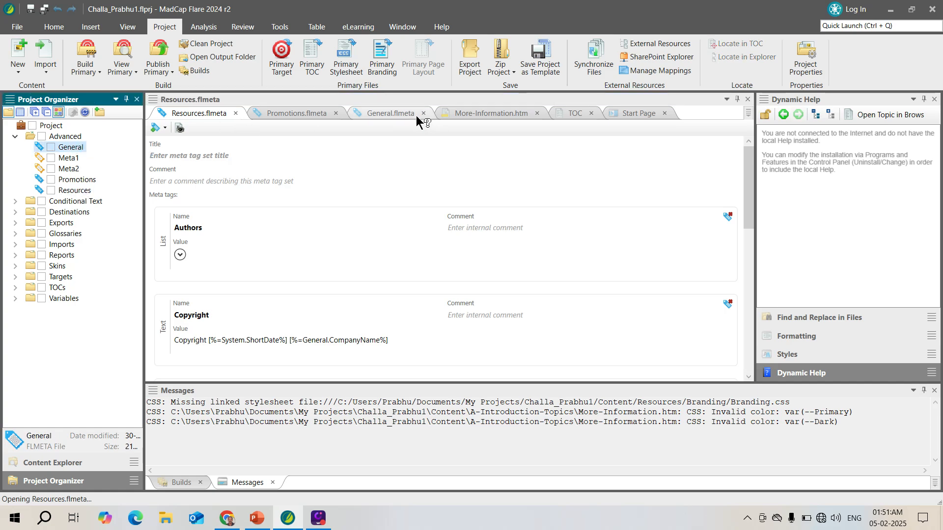
left_click(397, 112)
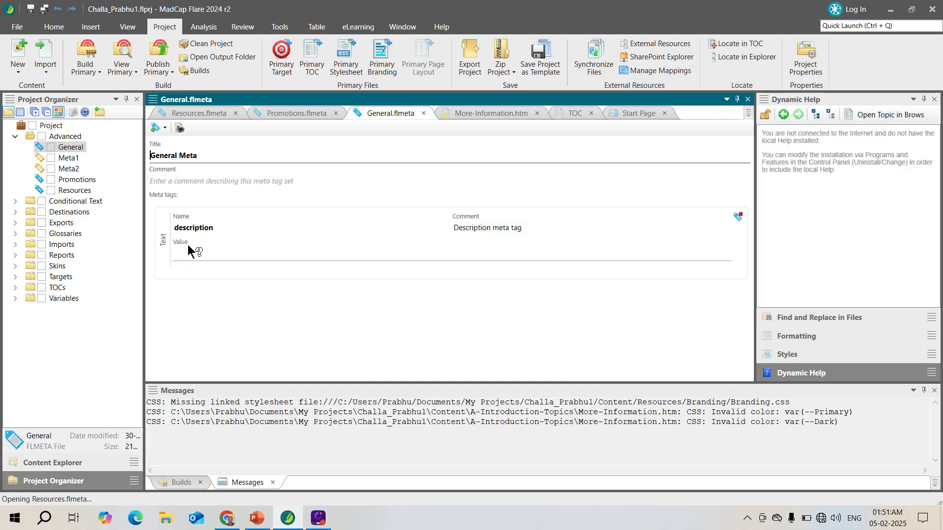
left_click(291, 108)
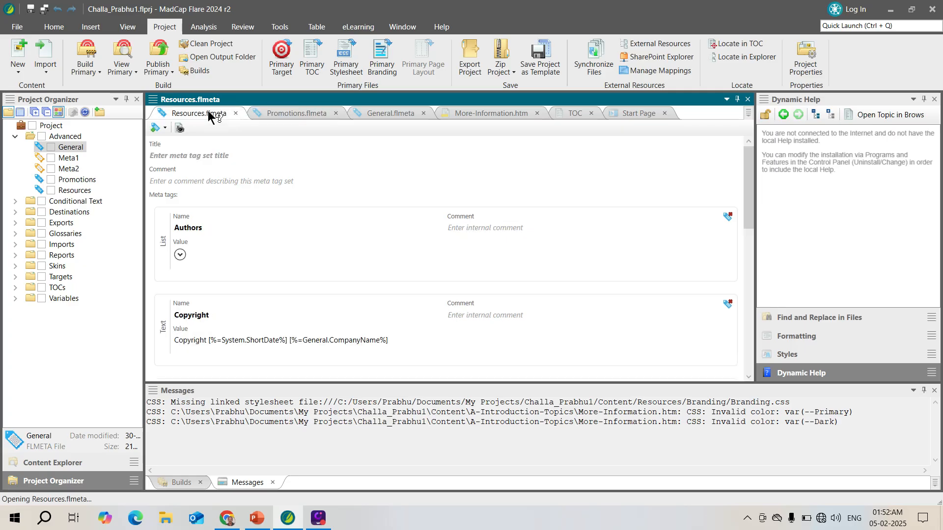
Examine the meta tags in the Resources set, expanding the Greeting, PDFs and Video lists.
left_click_drag(748, 202, 766, 296)
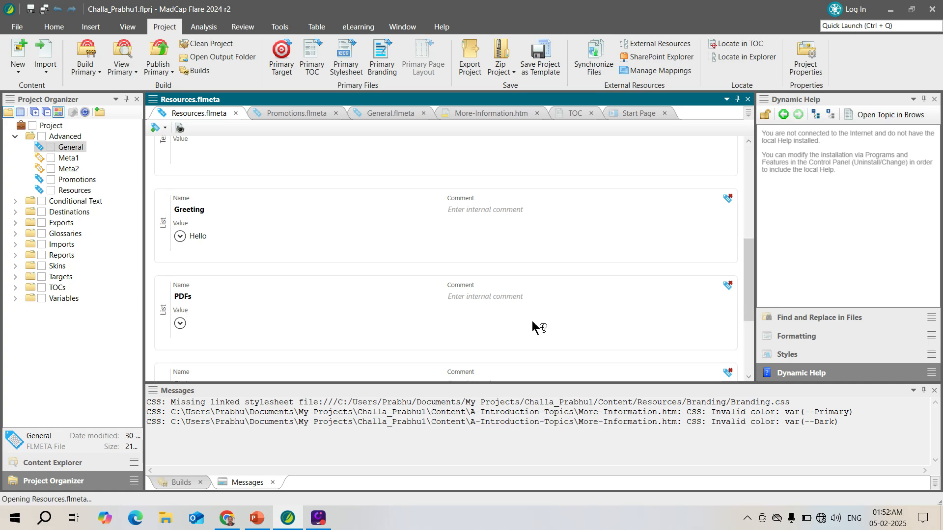
left_click(179, 235)
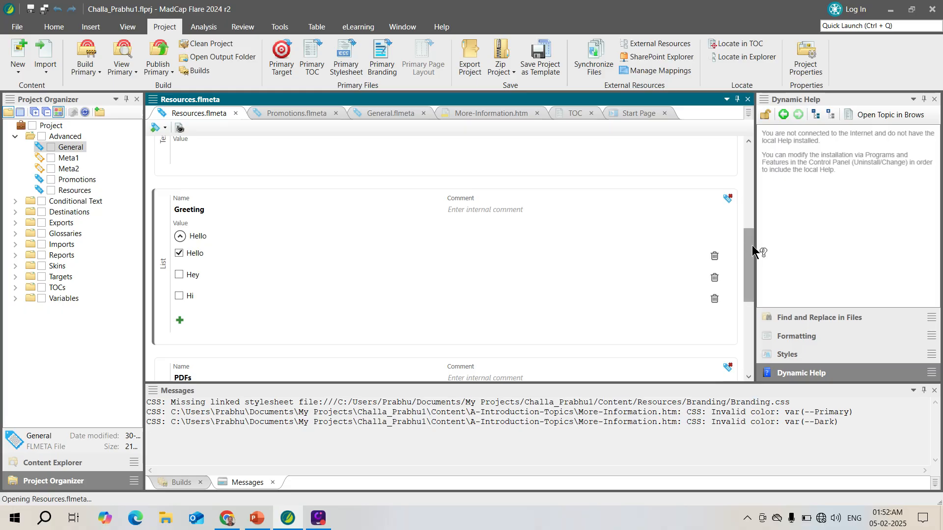
left_click_drag(753, 250, 762, 320)
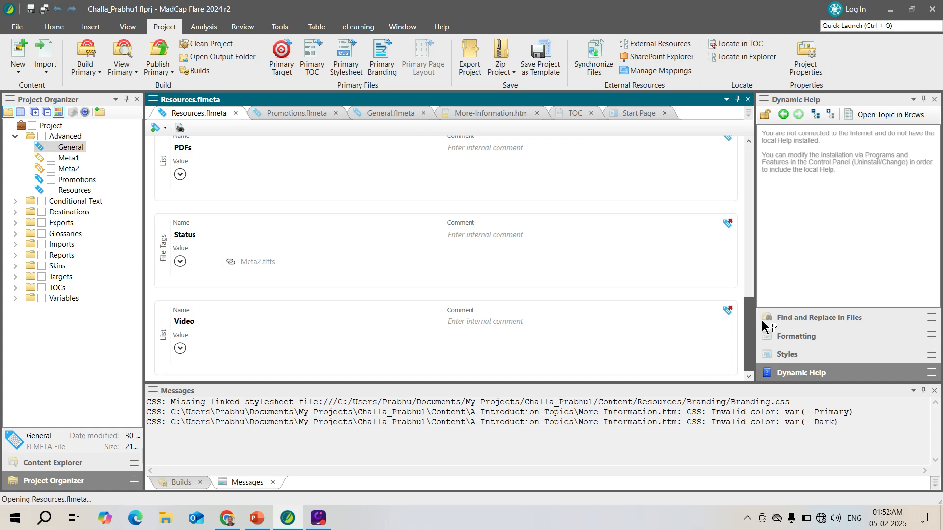
left_click(180, 174)
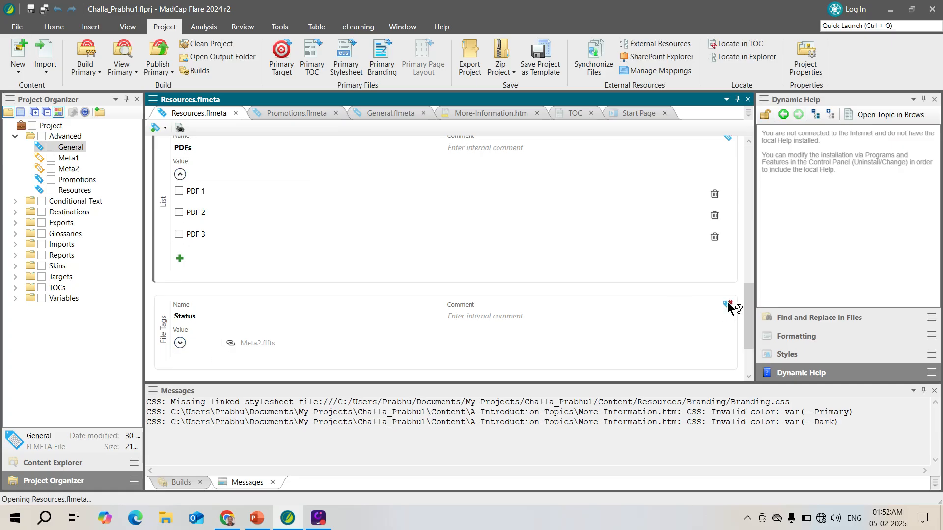
scroll(751, 322, "down", 2)
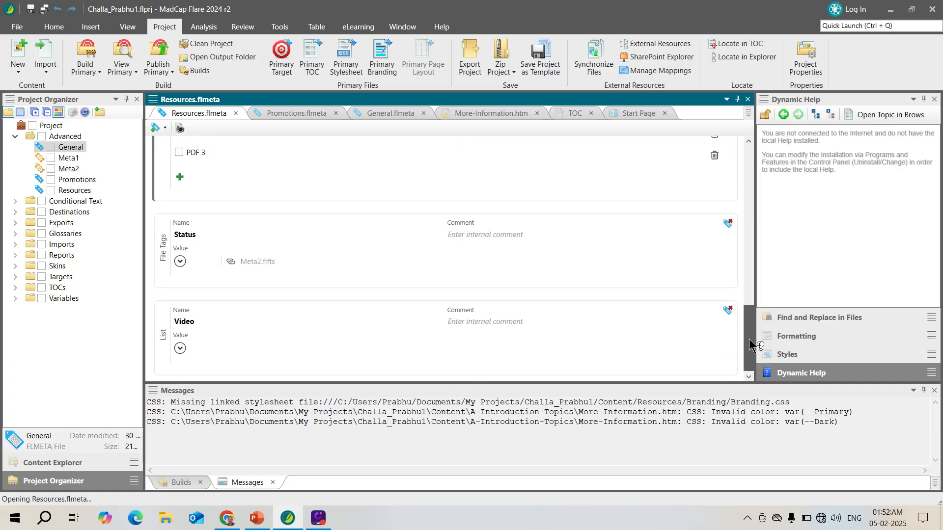
left_click(180, 348)
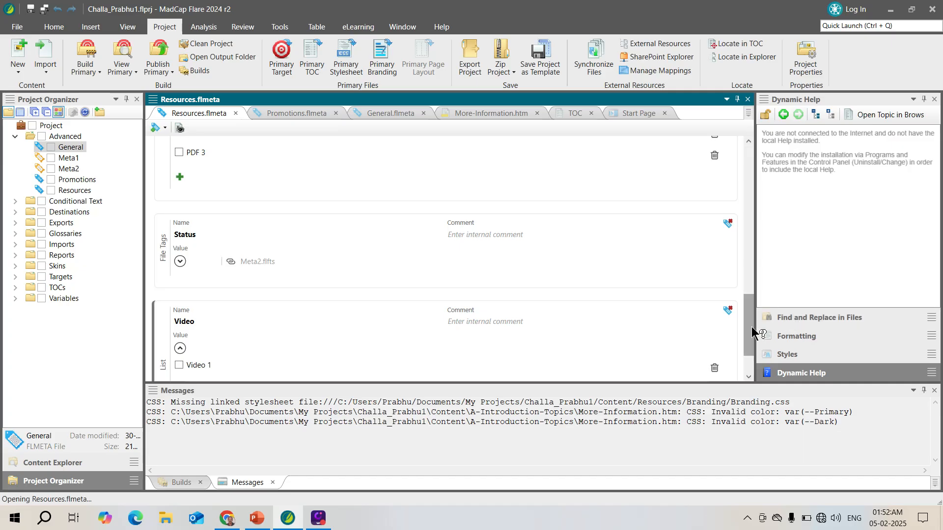
left_click_drag(749, 326, 784, 132)
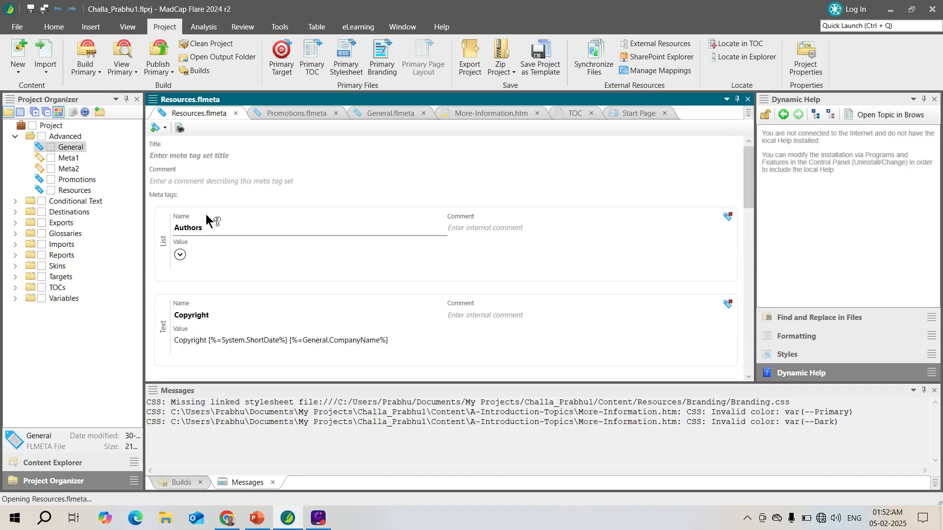
left_click(165, 127)
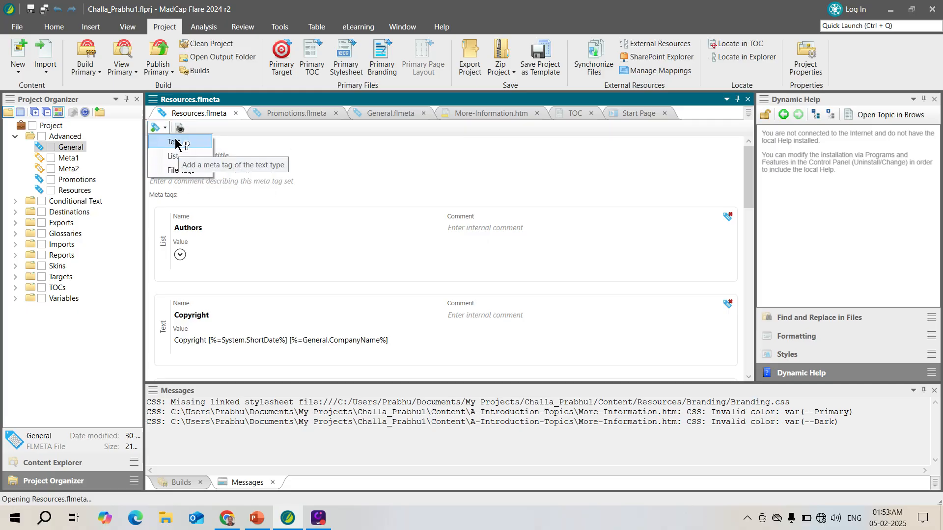
left_click(174, 142)
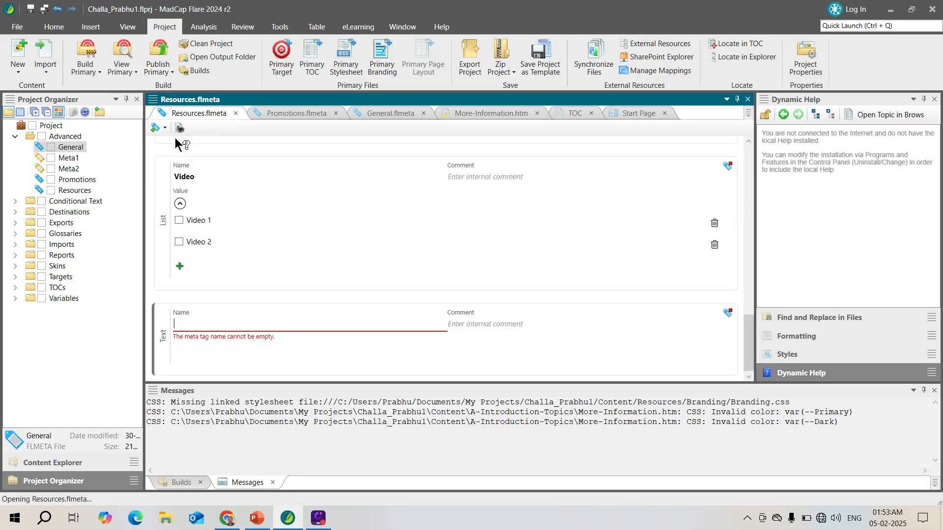
left_click(726, 314)
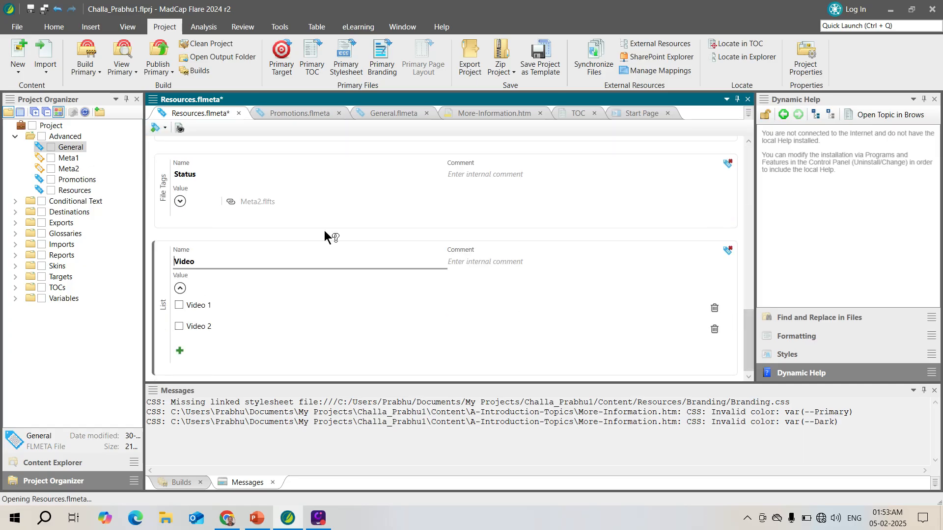
Add a list-type meta tag named User Guide to the Resources meta tag set.
left_click(166, 128)
left_click(175, 157)
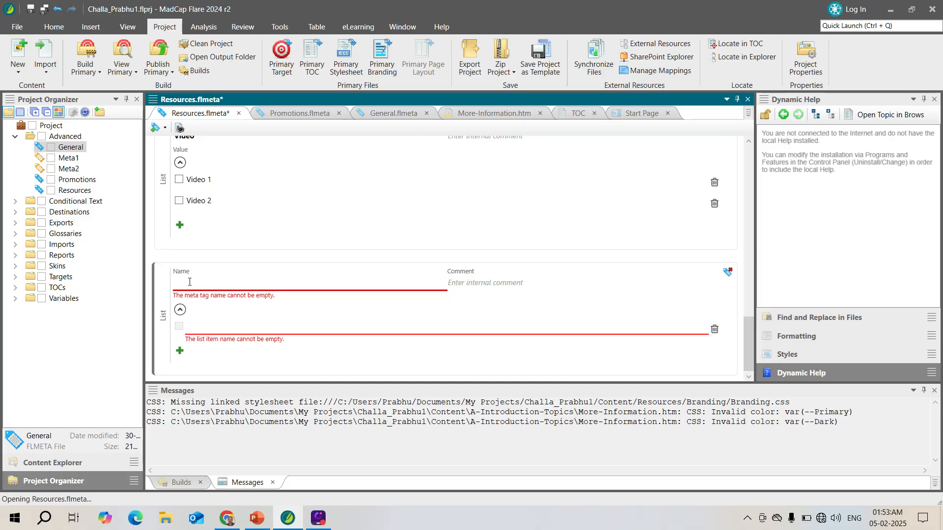
type("U")
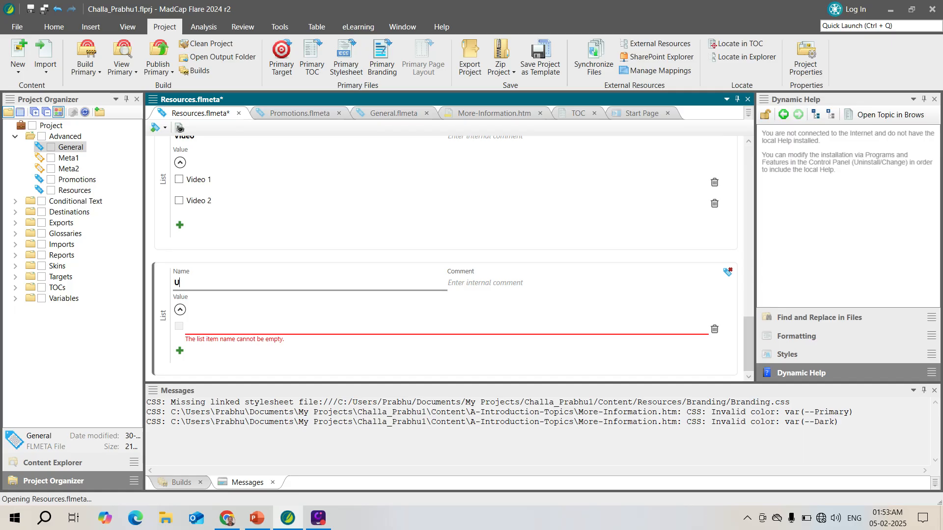
type("serg")
key("BackSpace")
type("Guide")
Fill the User Guide meta tag's list with four items, each holding a person's first name.
left_click(199, 320)
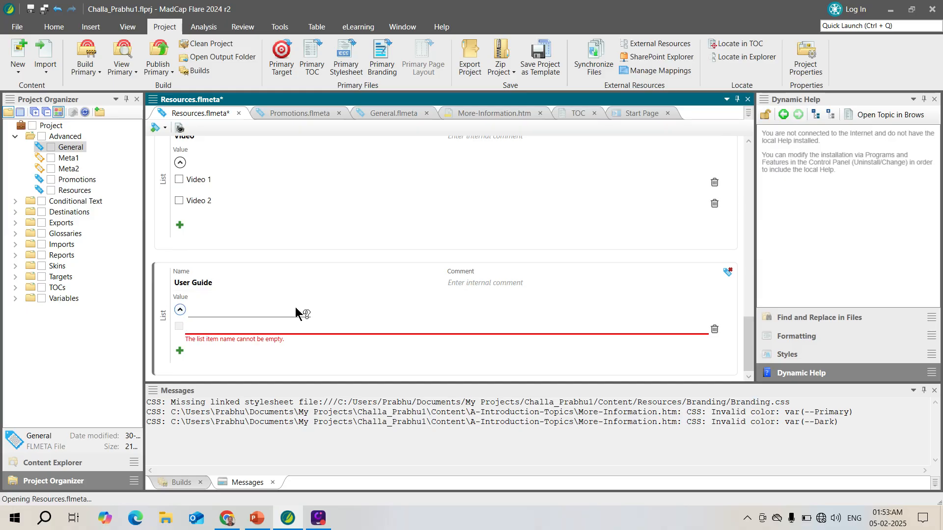
type("Komal")
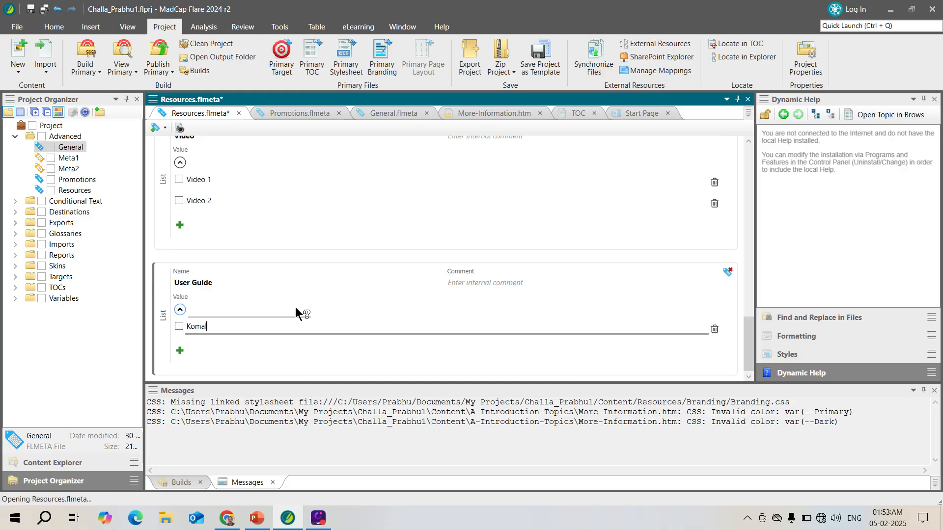
left_click(180, 351)
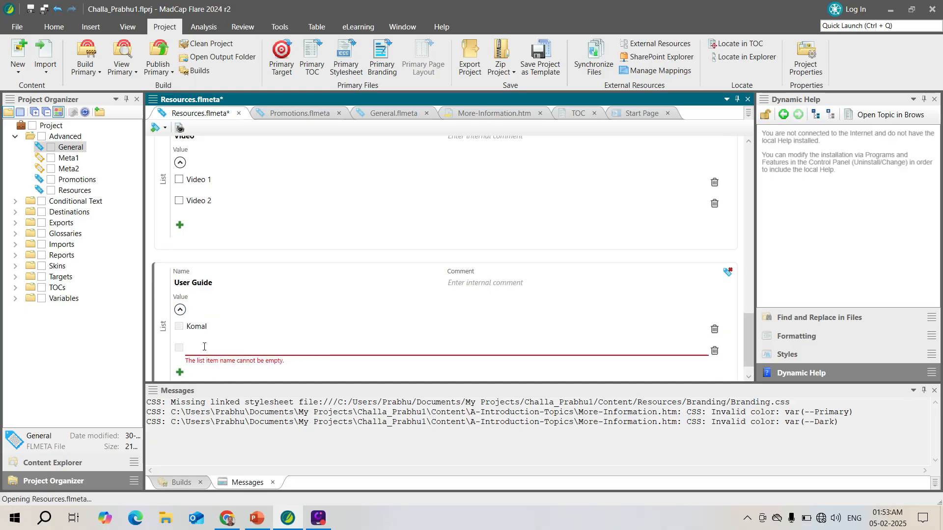
type("Payal")
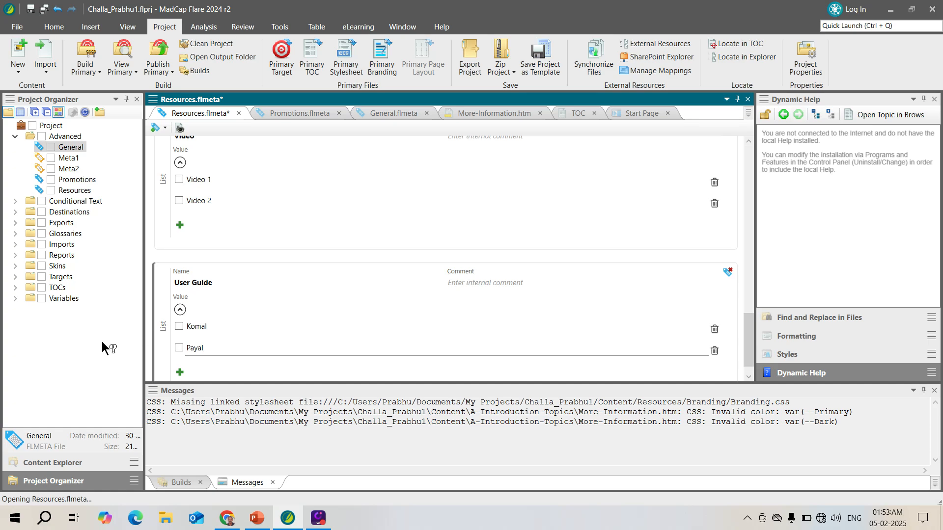
left_click(180, 372)
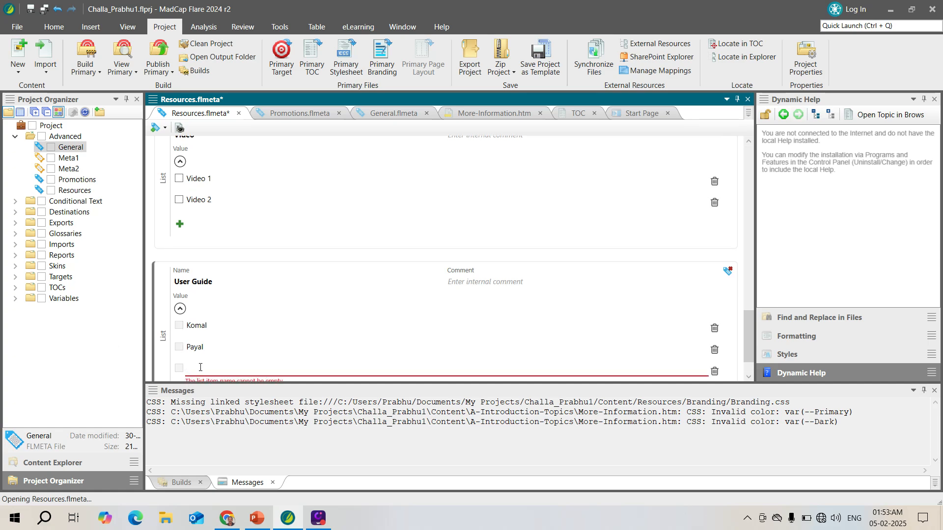
type("Amit")
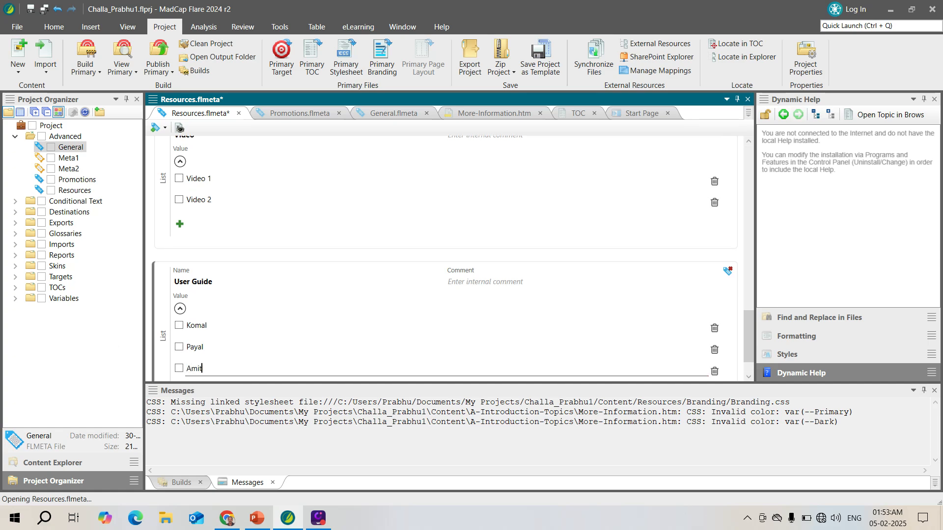
scroll(750, 344, "down", 2)
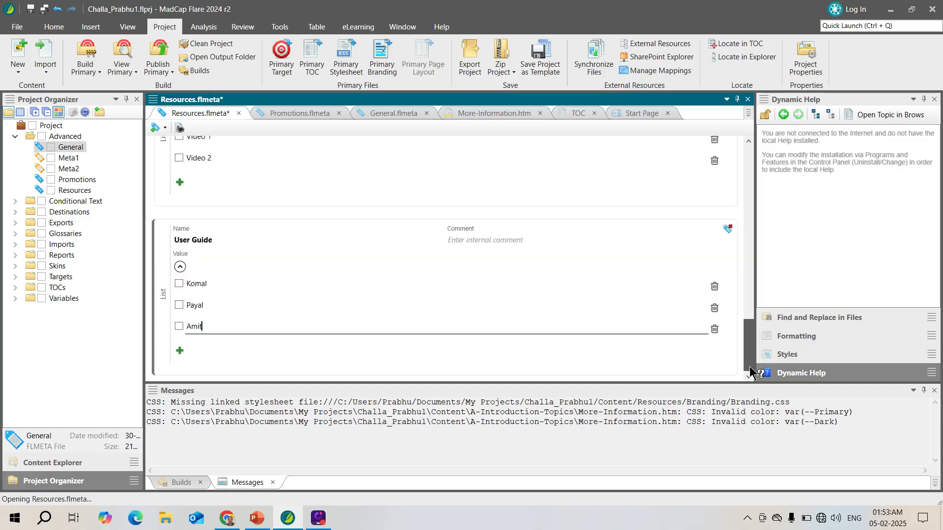
left_click(178, 351)
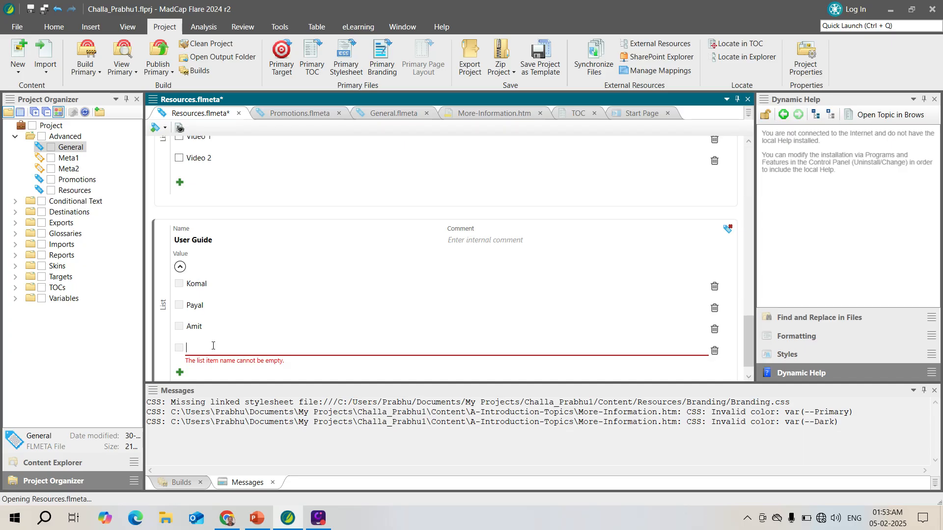
type("Pramod")
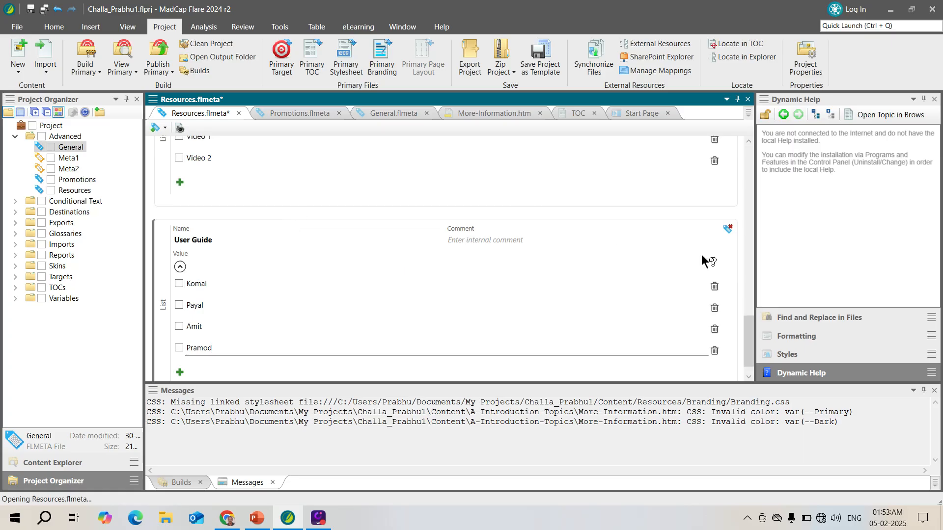
Select the first name in the list as the User Guide meta tag's value.
left_click_drag(749, 322, 738, 263)
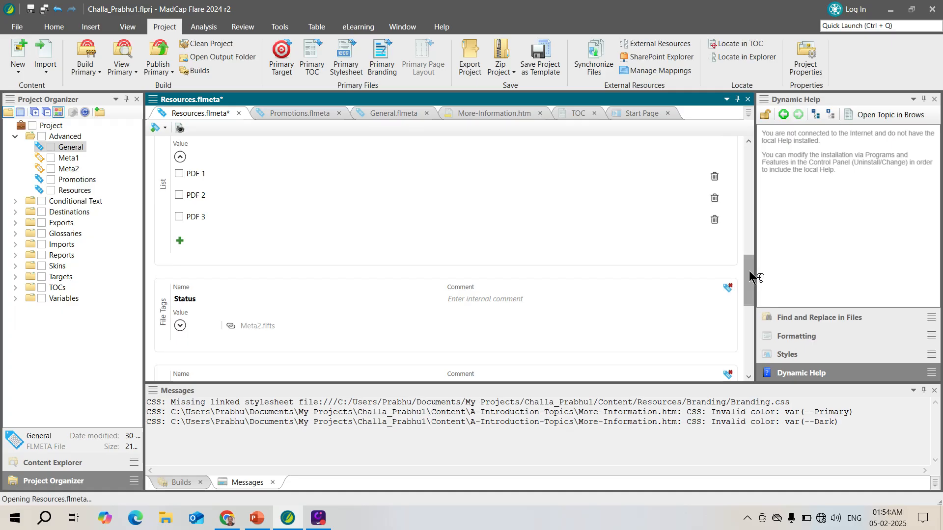
left_click_drag(749, 270, 736, 309)
scroll(738, 324, "down", 3)
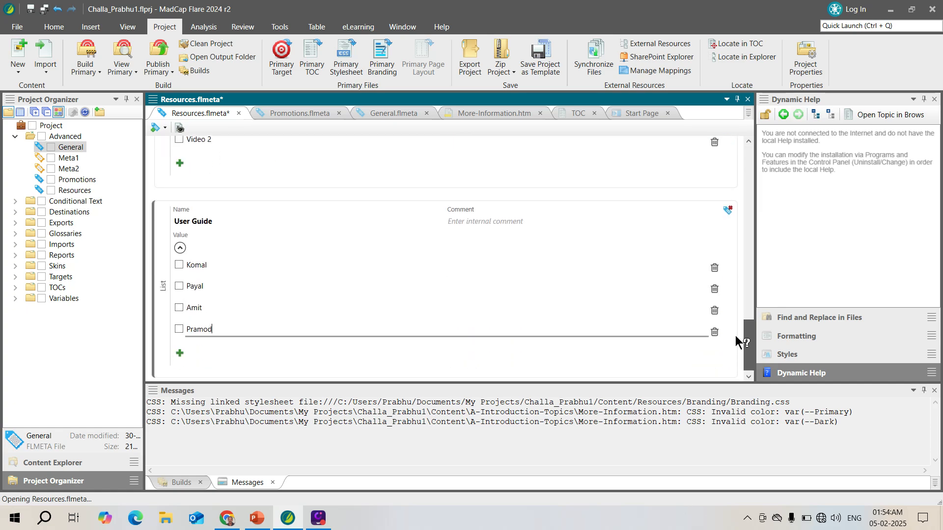
left_click(180, 264)
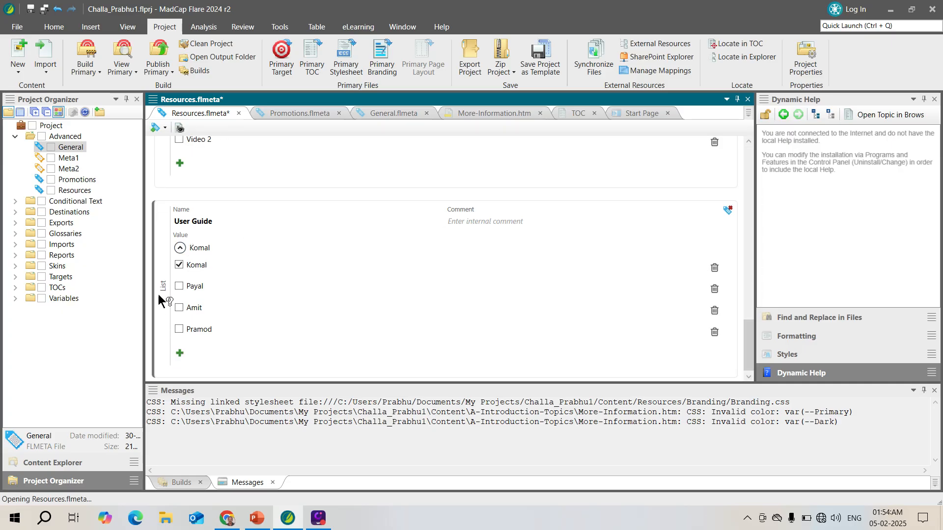
Add a meta tag linked to the Meta2 file tag set and select Complete as its value.
left_click(162, 128)
mouse_move(199, 170)
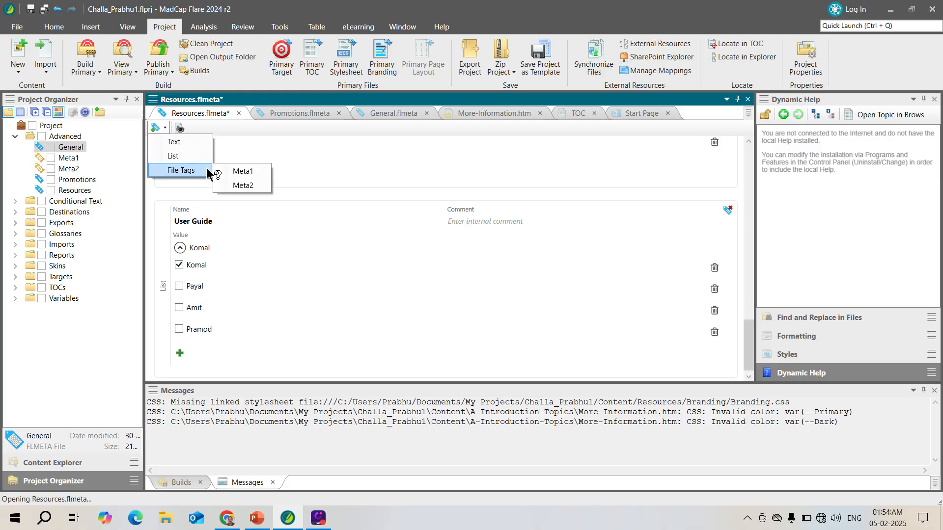
left_click(248, 186)
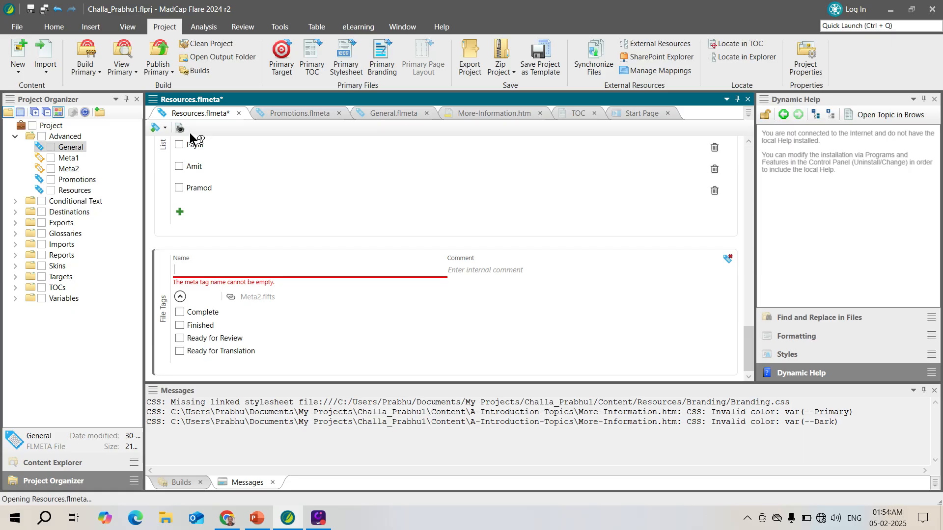
left_click(180, 313)
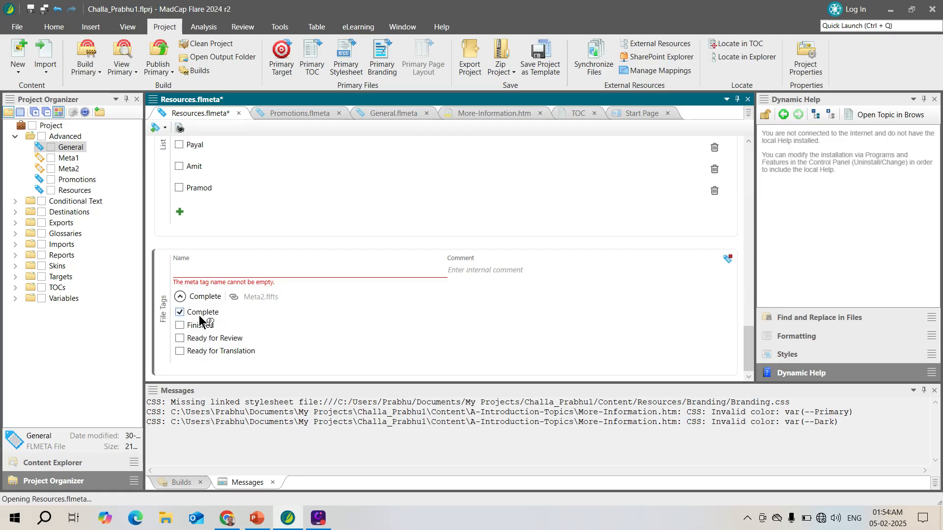
Try to save all files, dismiss the error, and name the new Meta2-linked meta tag Status.
left_click(44, 9)
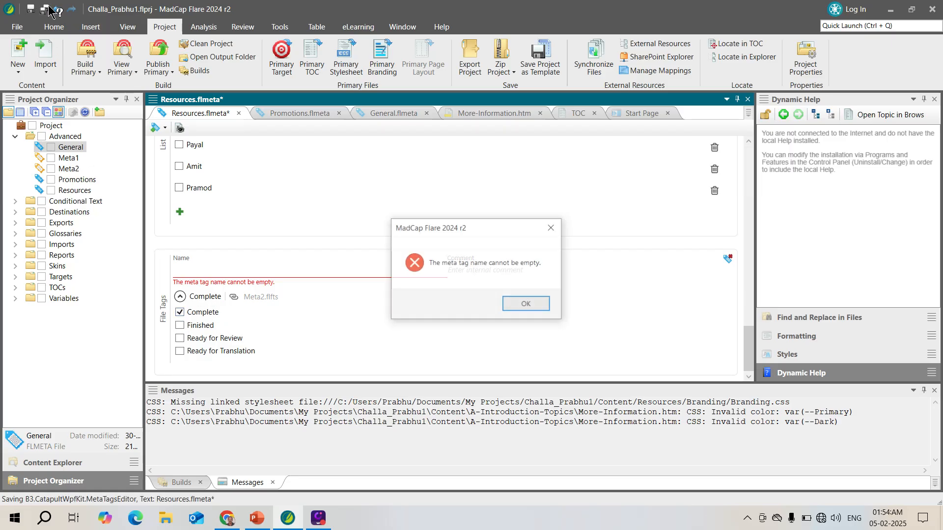
left_click(525, 305)
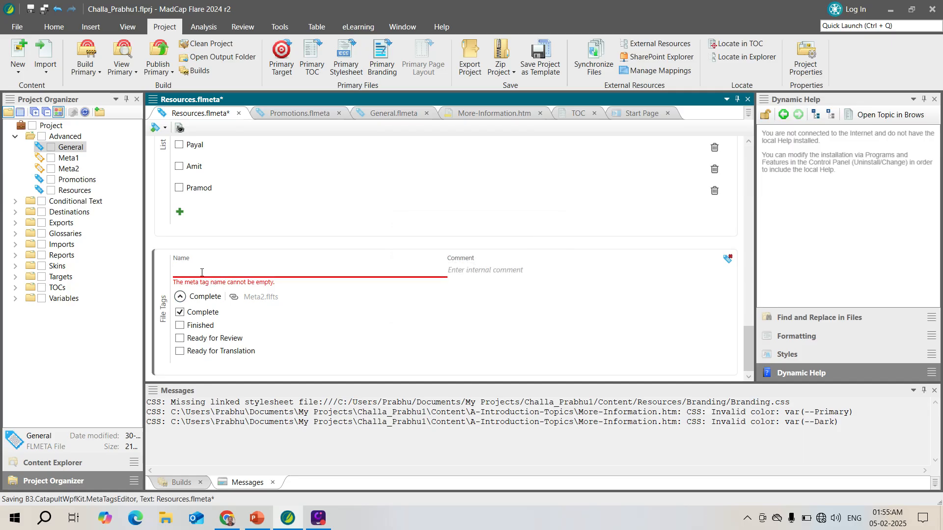
type("Status")
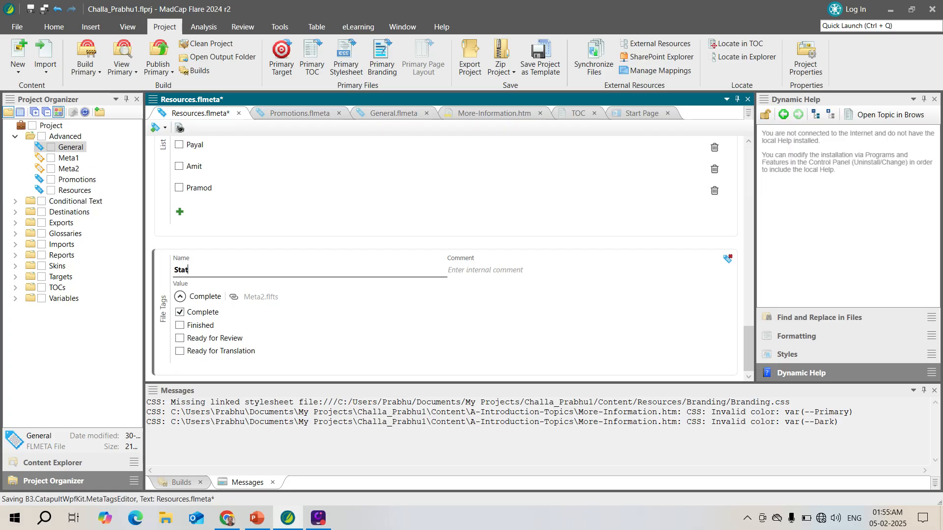
Retry saving, dismiss the error, rename the other Meta2-linked Status meta tag as Performance, and save all files.
left_click(45, 10)
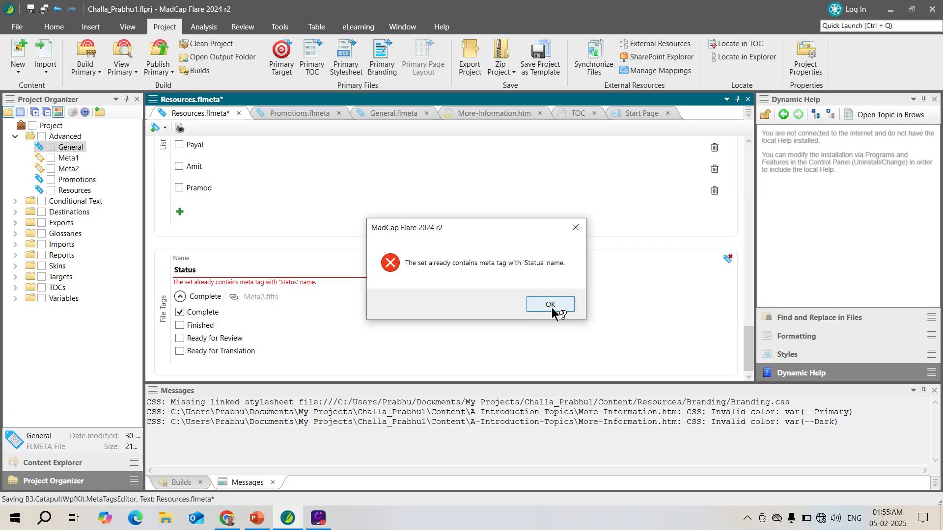
left_click(524, 308)
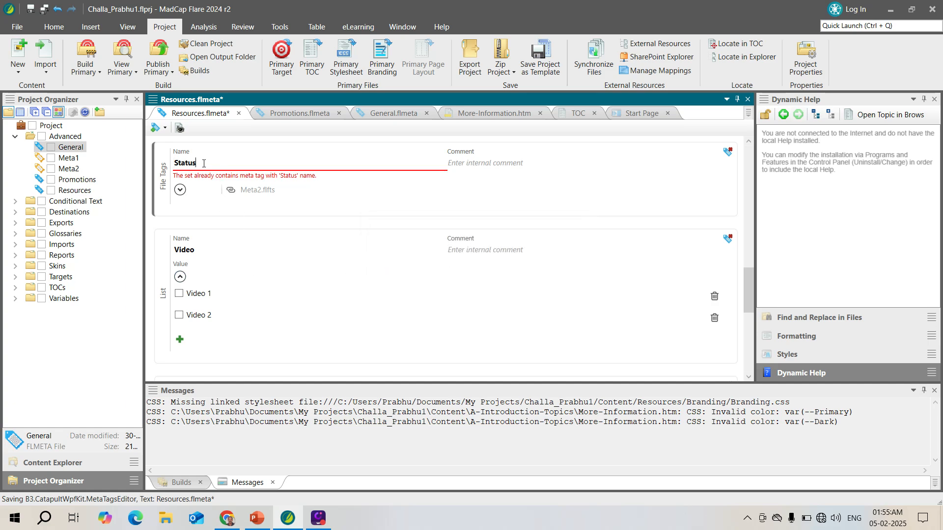
left_click(180, 189)
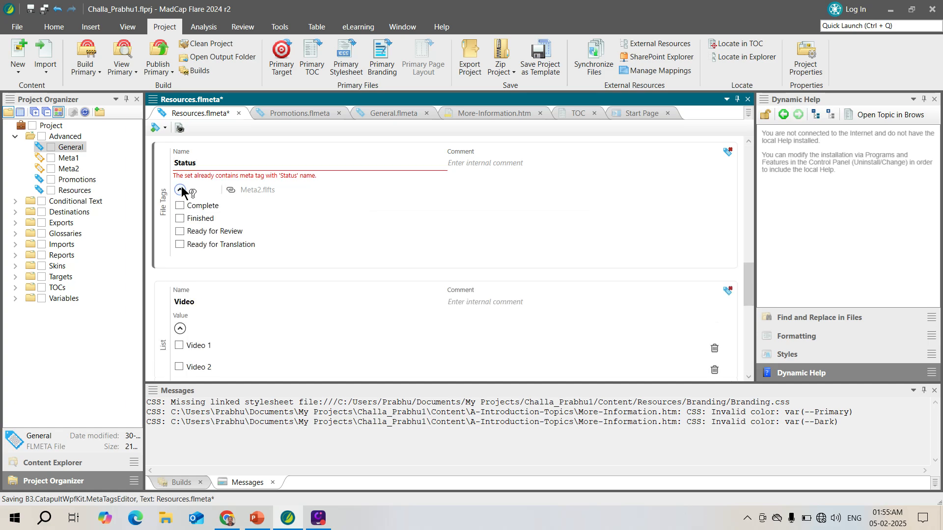
key("BackSpace")
key("BackSpace")
key("BackSpace")
key("BackSpace")
key("BackSpace")
key("BackSpace")
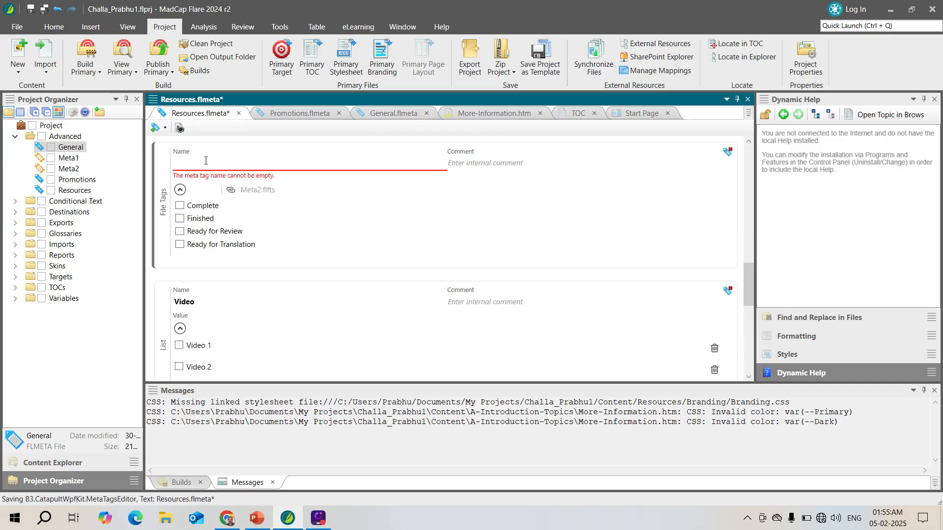
type("Performance")
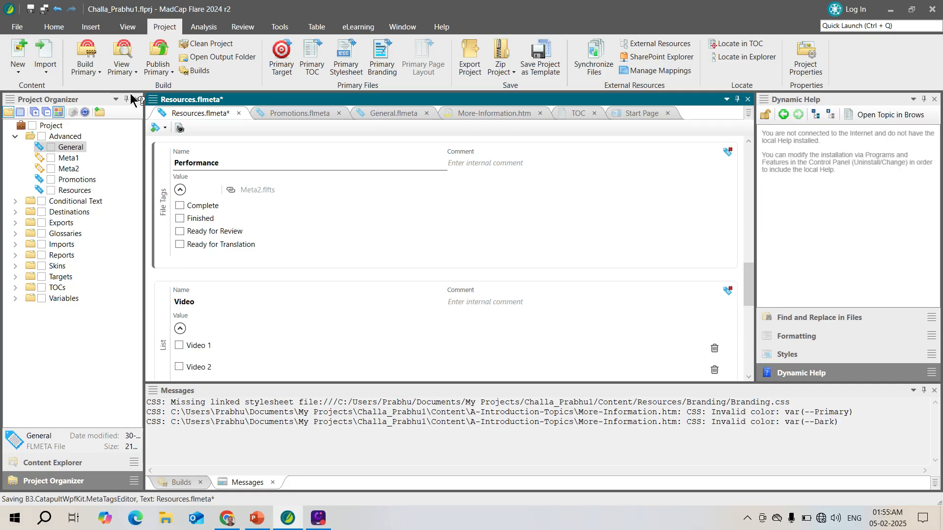
left_click(45, 12)
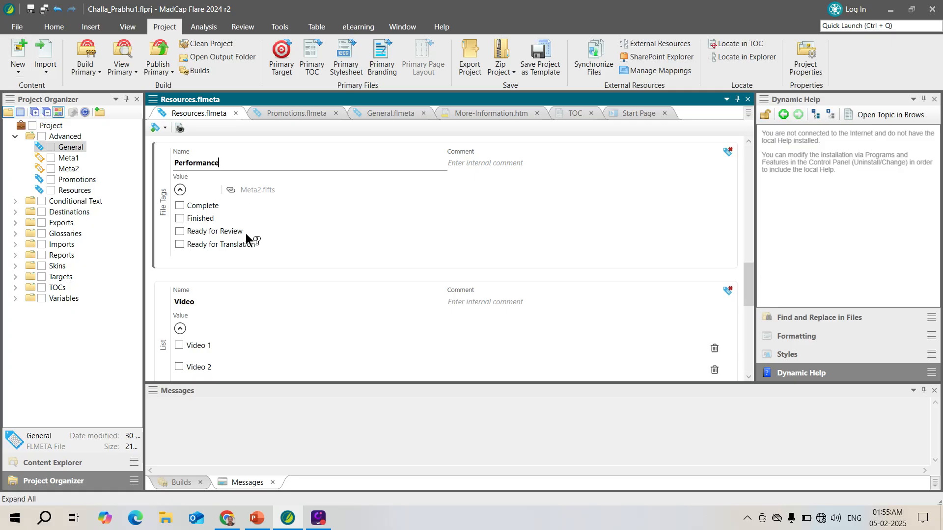
Open the Meta1 and Meta2 file tag sets to review their tags, and return to the Resources meta tag set.
left_click(71, 159)
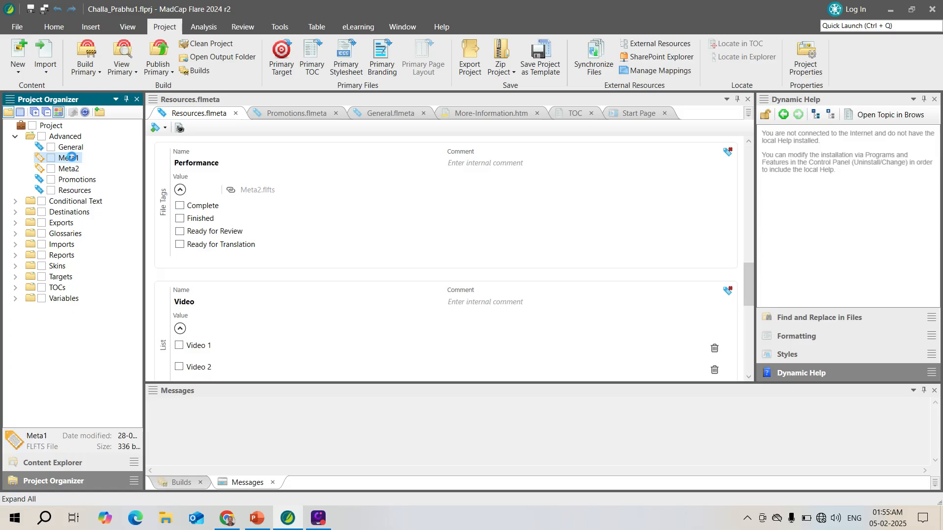
double_click(72, 158)
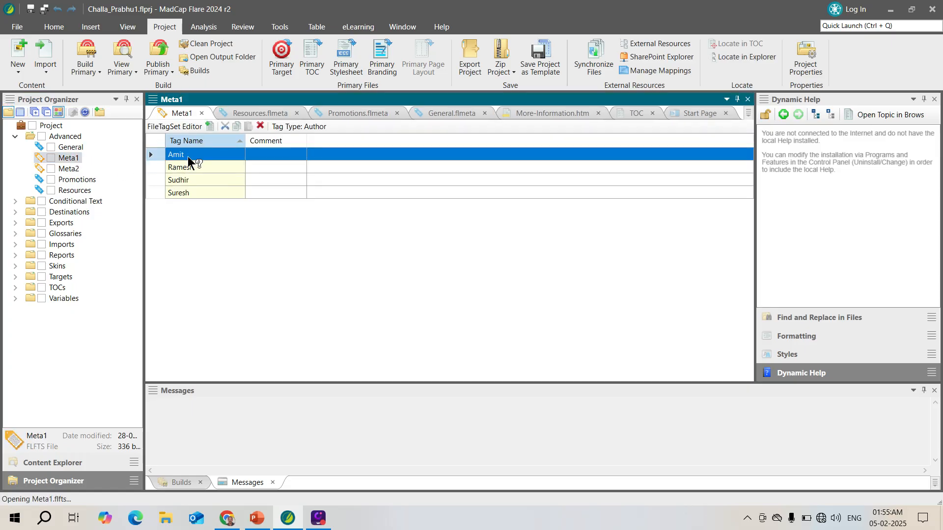
double_click(64, 168)
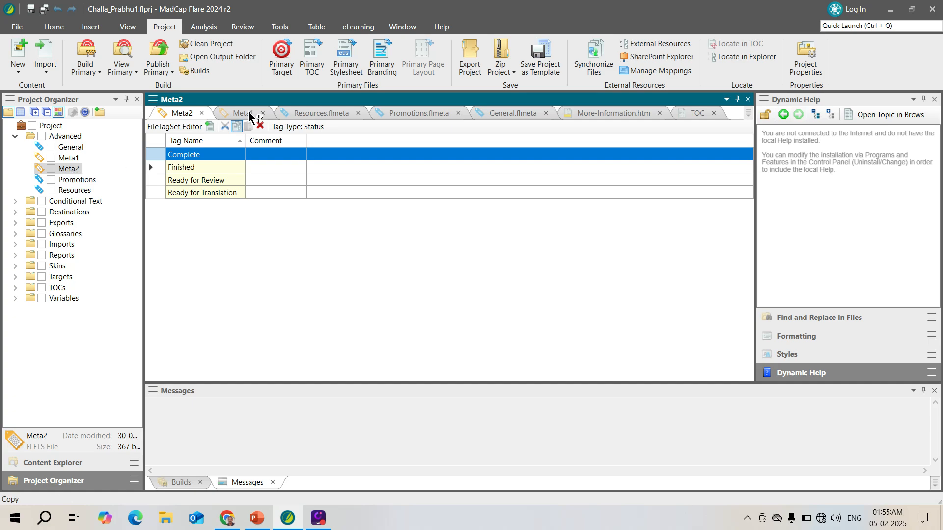
left_click(314, 112)
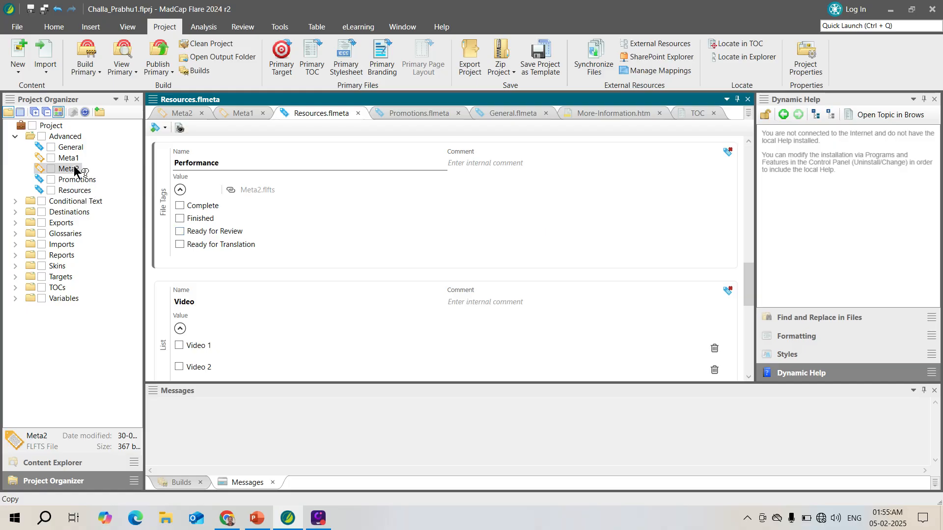
Rename the Finished tag in the Meta2 file tag set as "in progress" and save the file.
left_click(182, 114)
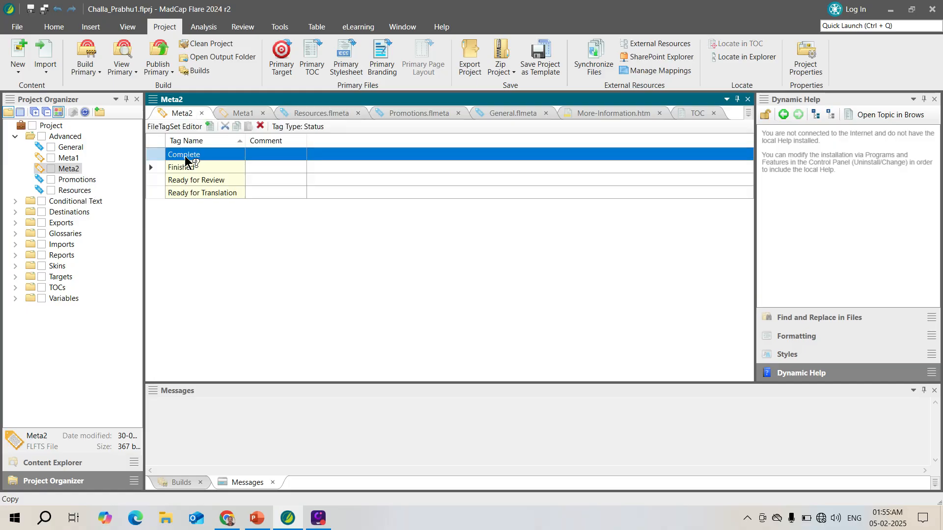
left_click(193, 168)
left_click(193, 167)
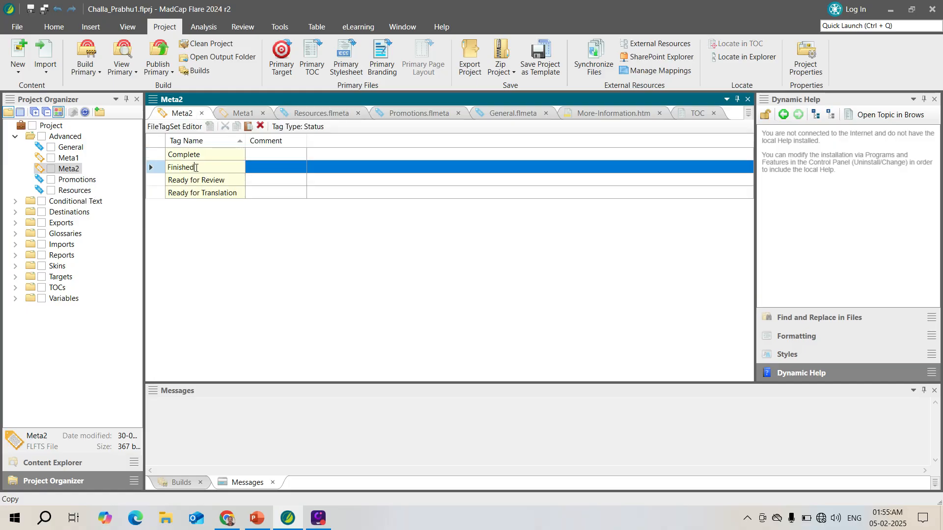
left_click_drag(195, 168, 168, 167)
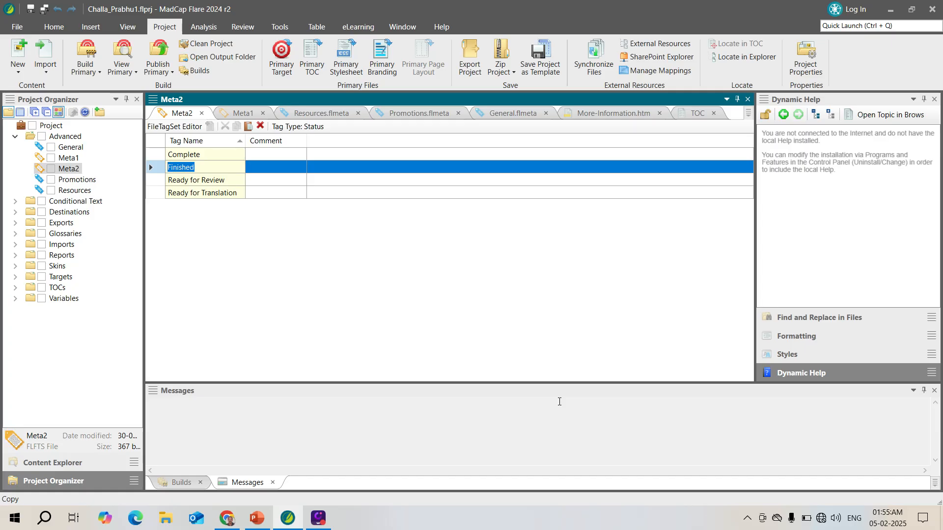
key("BackSpace")
type("inprogress")
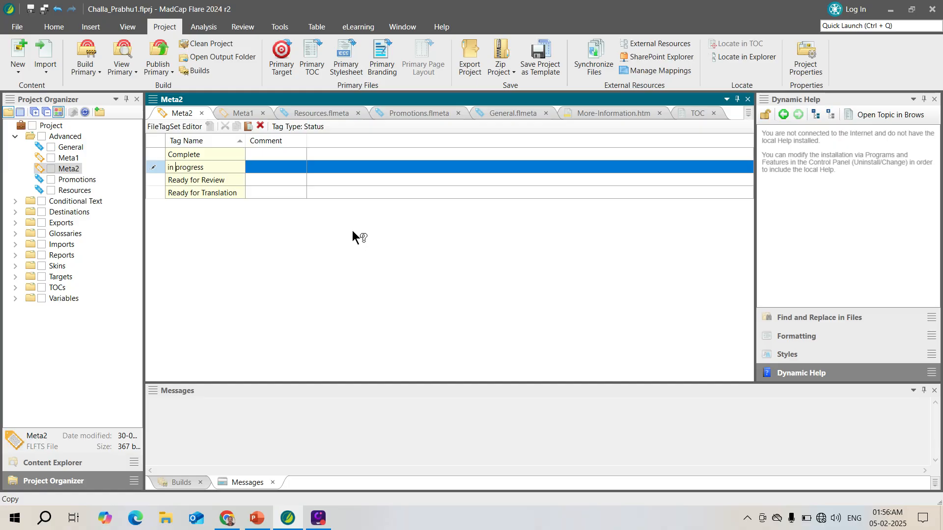
left_click(316, 112)
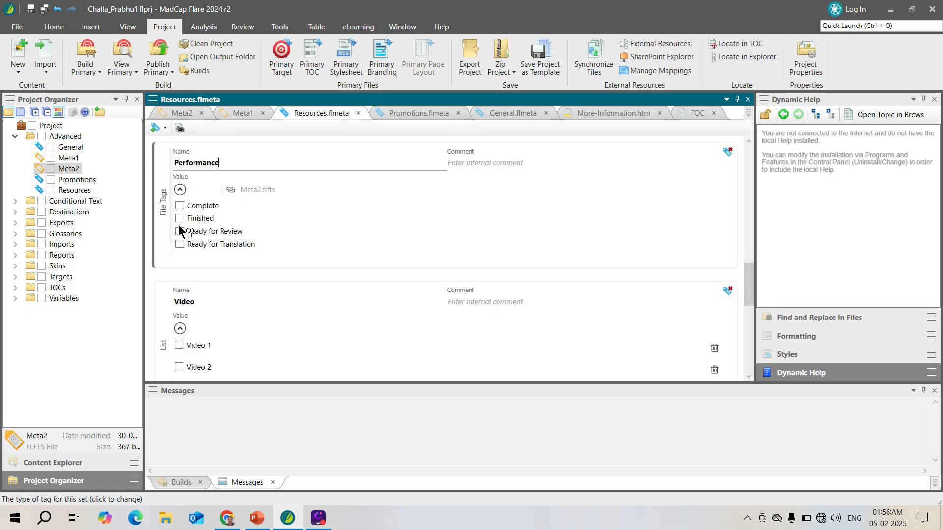
left_click(183, 113)
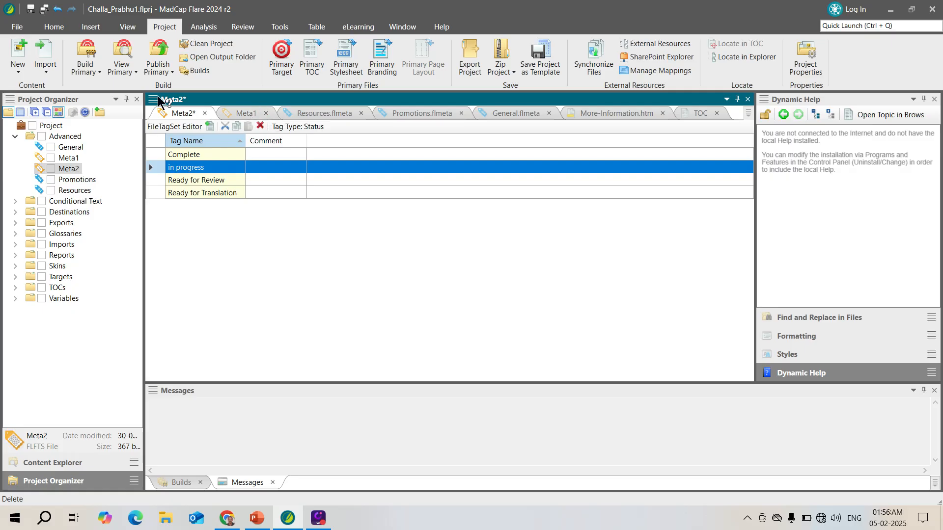
left_click(31, 10)
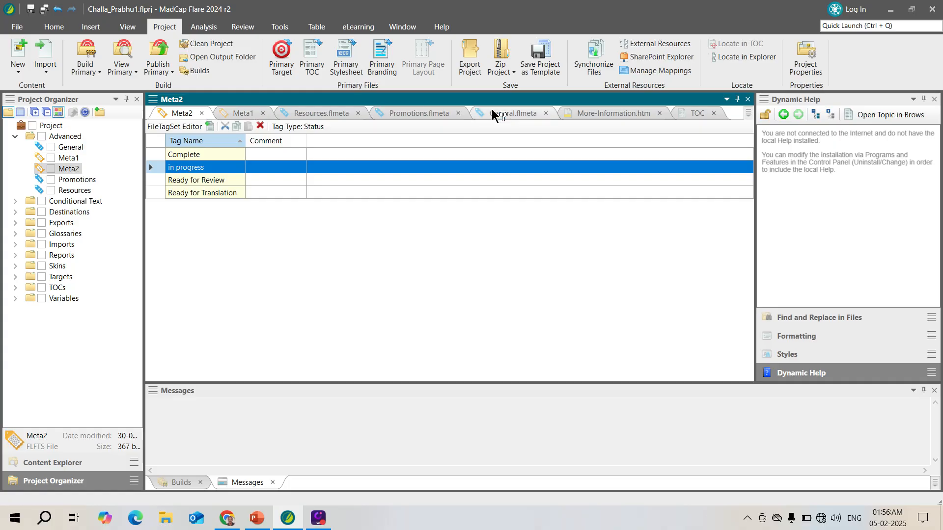
Compare the tags in the Meta1 and Meta2 file tag sets with the Status values in the Resources meta tag set.
left_click(239, 114)
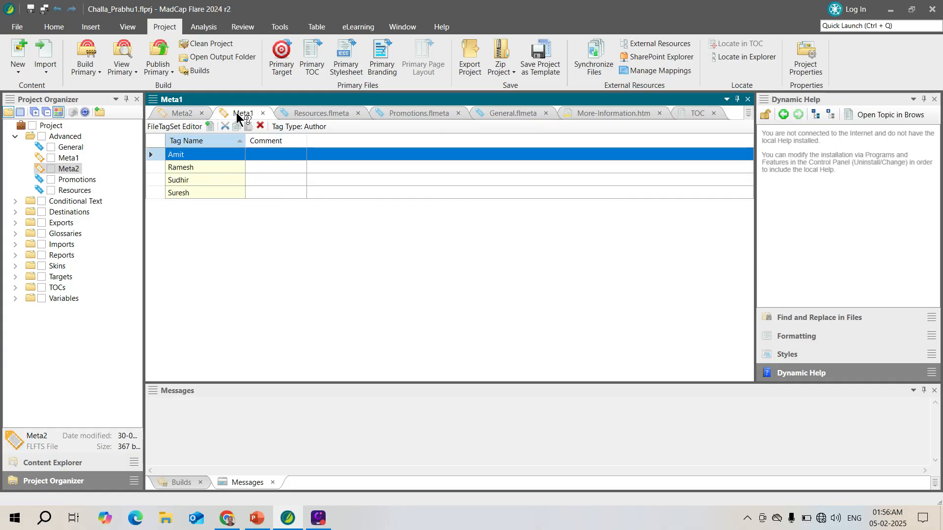
left_click(180, 115)
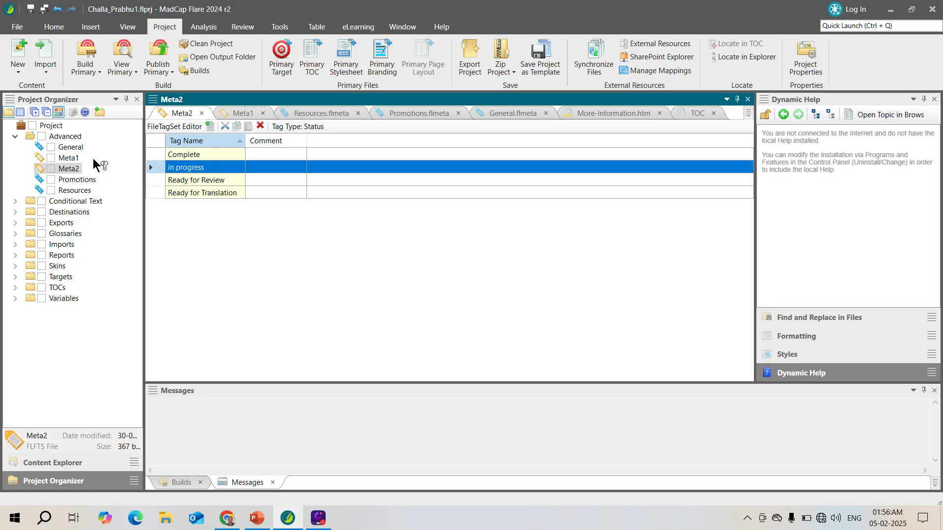
left_click(309, 114)
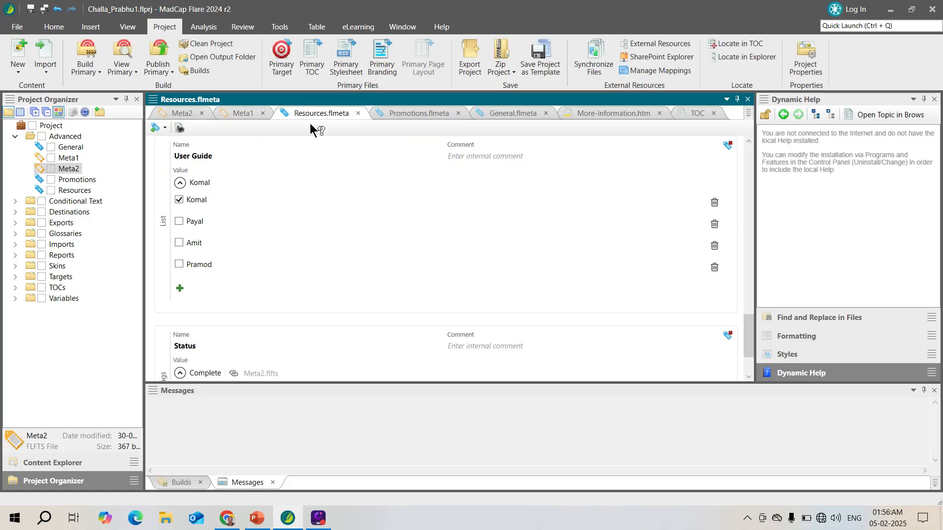
scroll(750, 344, "down", 3)
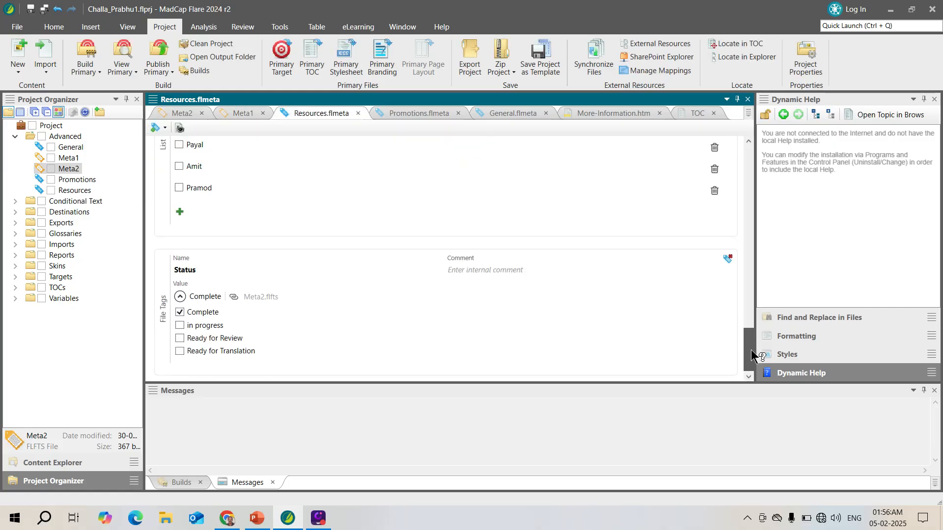
left_click(186, 113)
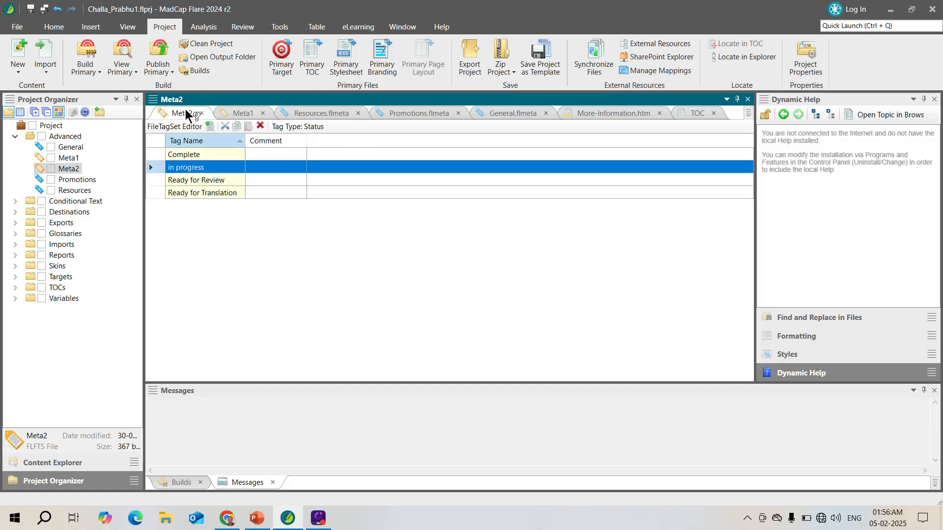
left_click(310, 113)
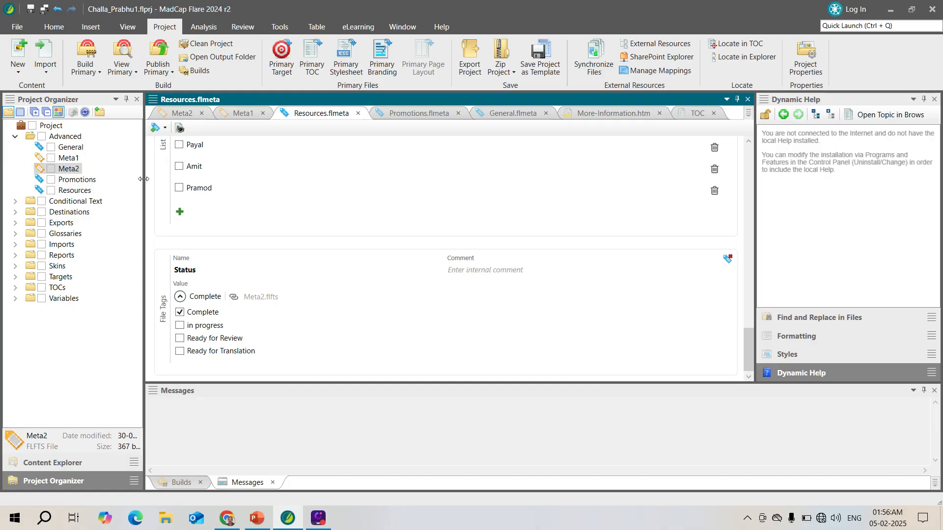
Open the Whats-New.htm topic from the A-Introduction-Topics content folder and adjust the explorer pane's width.
left_click_drag(143, 169, 124, 170)
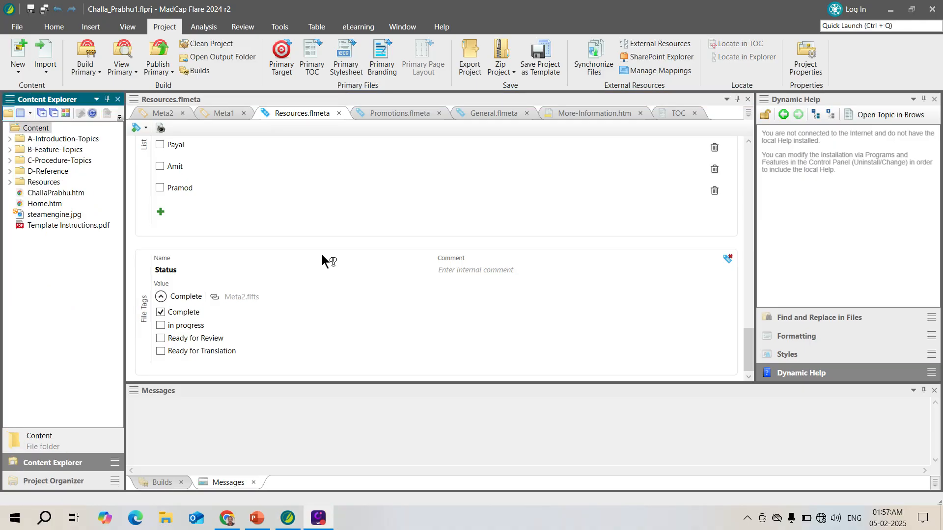
left_click_drag(125, 282, 249, 278)
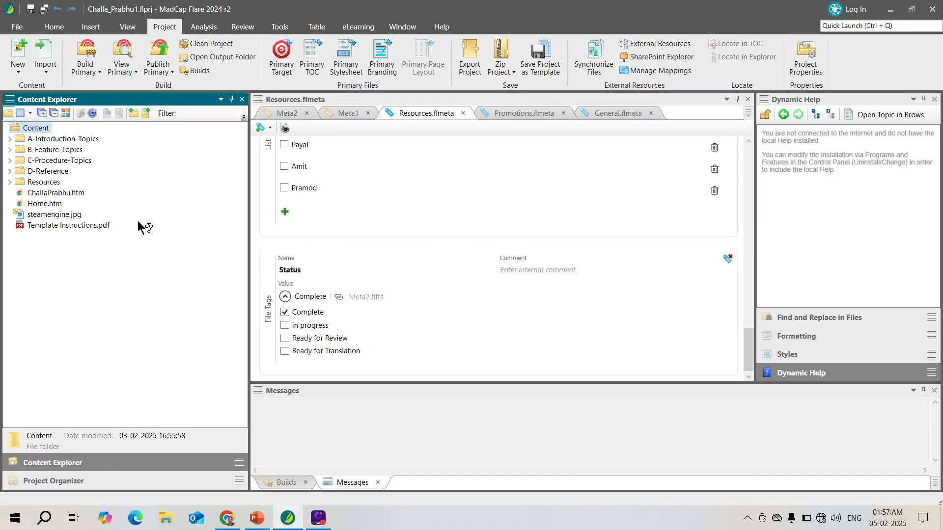
left_click(10, 139)
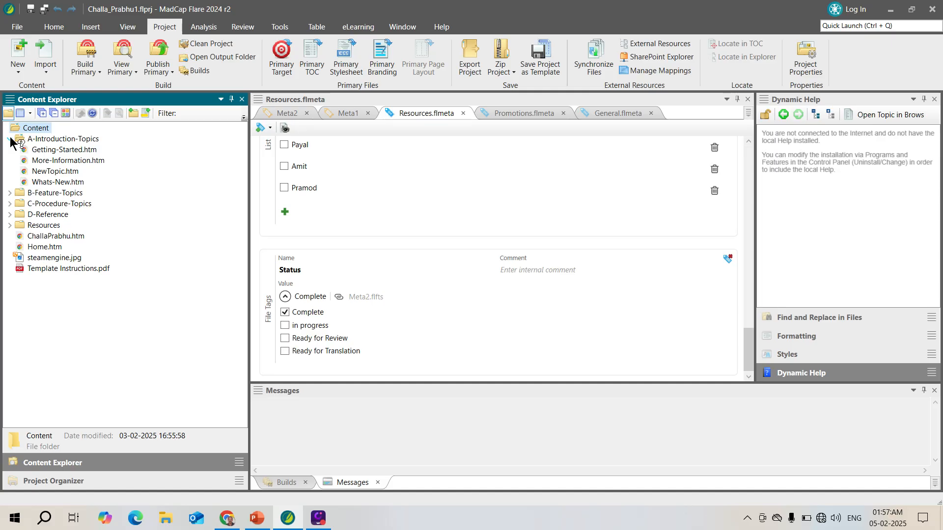
left_click(71, 181)
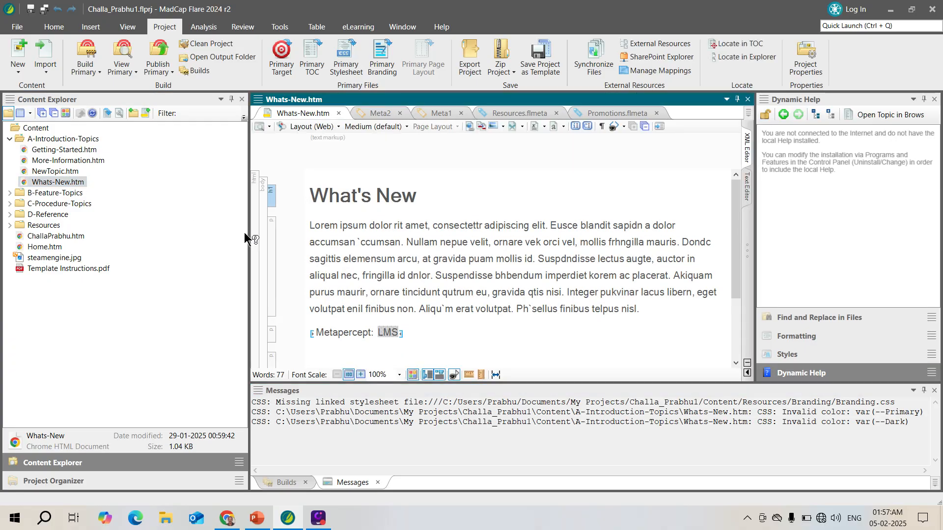
left_click_drag(249, 233, 173, 228)
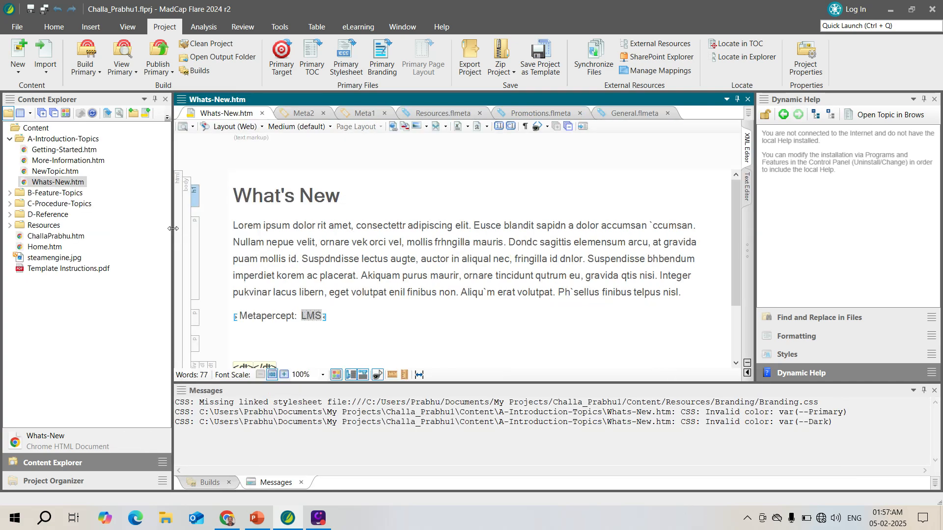
Open the Whats-New.htm topic in the Internal Text Editor to examine its source code.
left_click(75, 184)
right_click(76, 185)
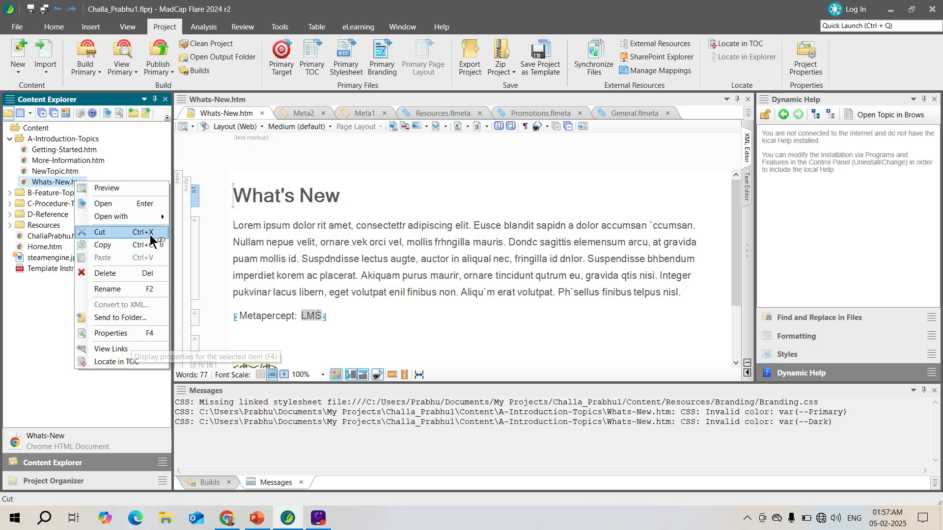
mouse_move(156, 219)
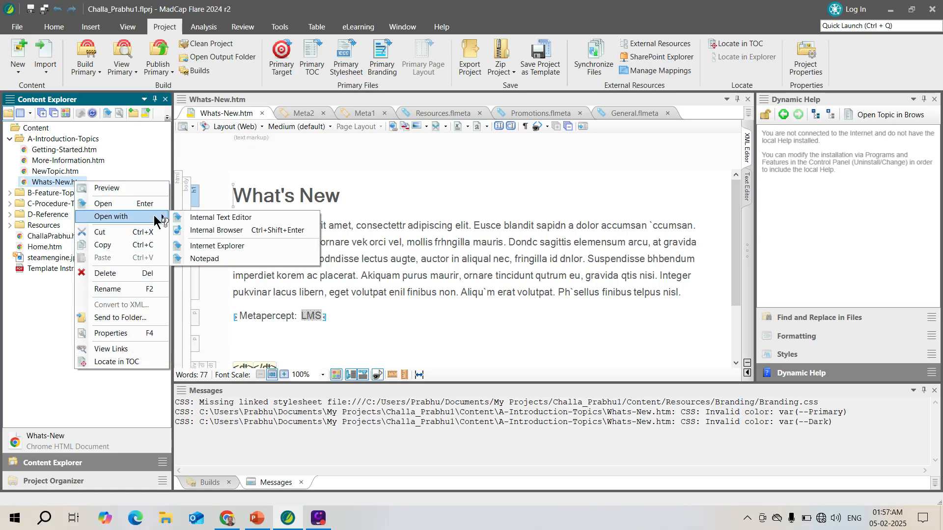
left_click(216, 218)
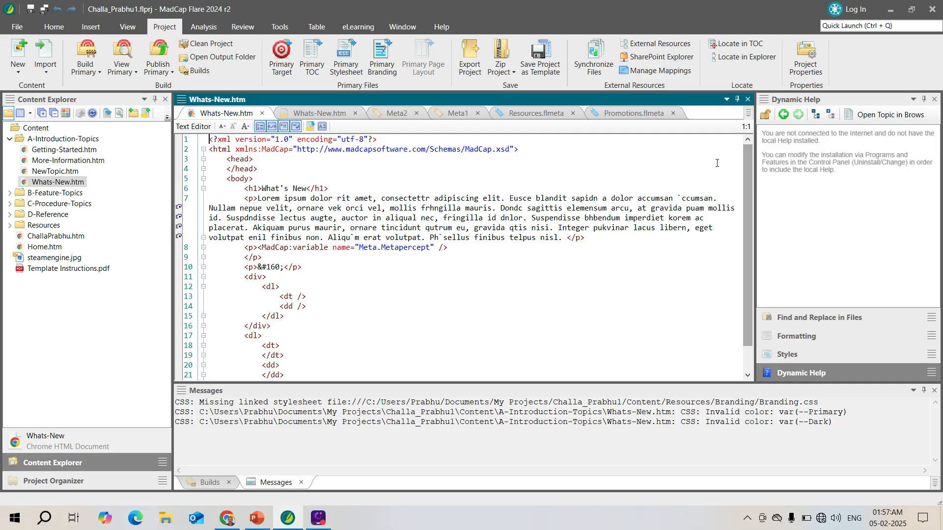
Open the Meta Tags properties of the Whats-New.htm topic and expand General Meta to reach its description value.
right_click(77, 183)
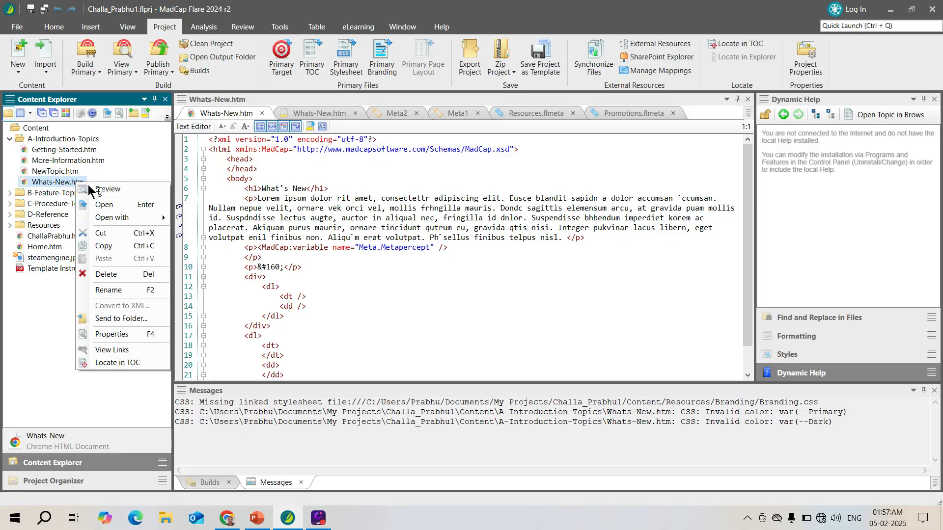
left_click(137, 335)
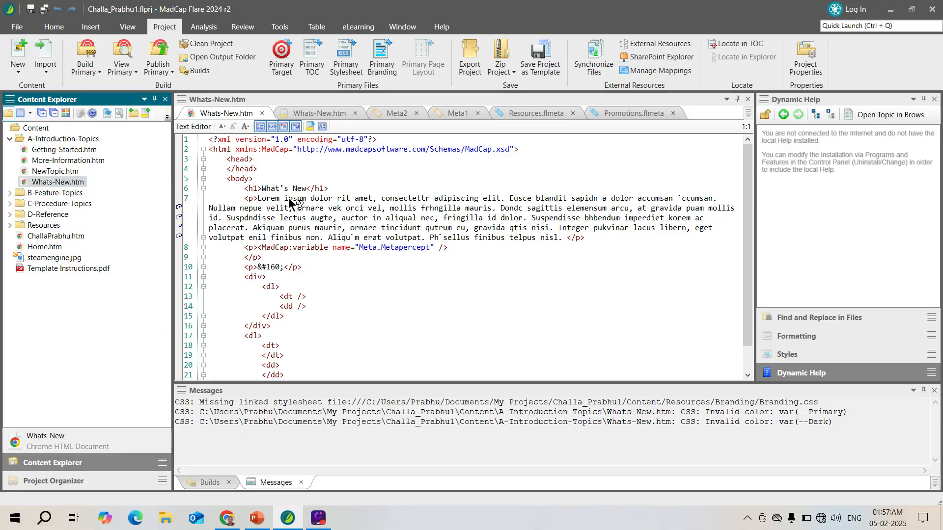
left_click_drag(357, 63, 552, 61)
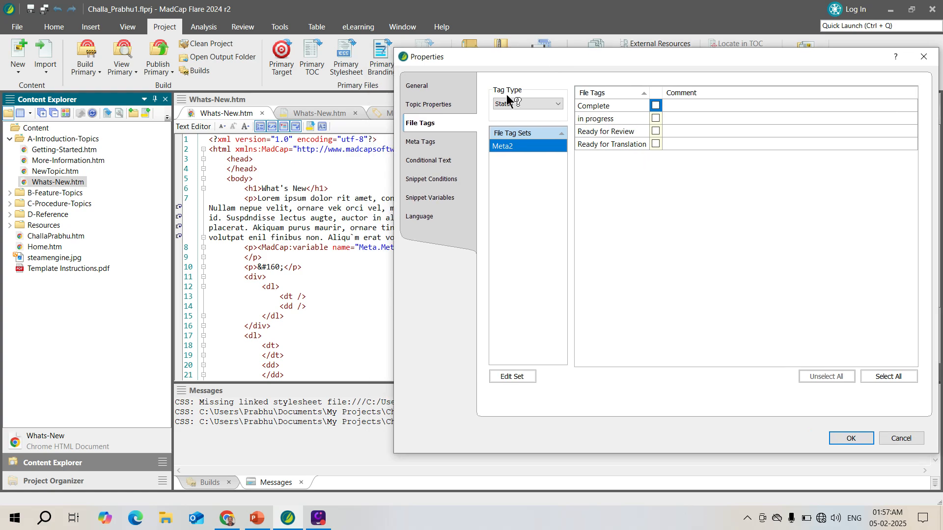
left_click(423, 142)
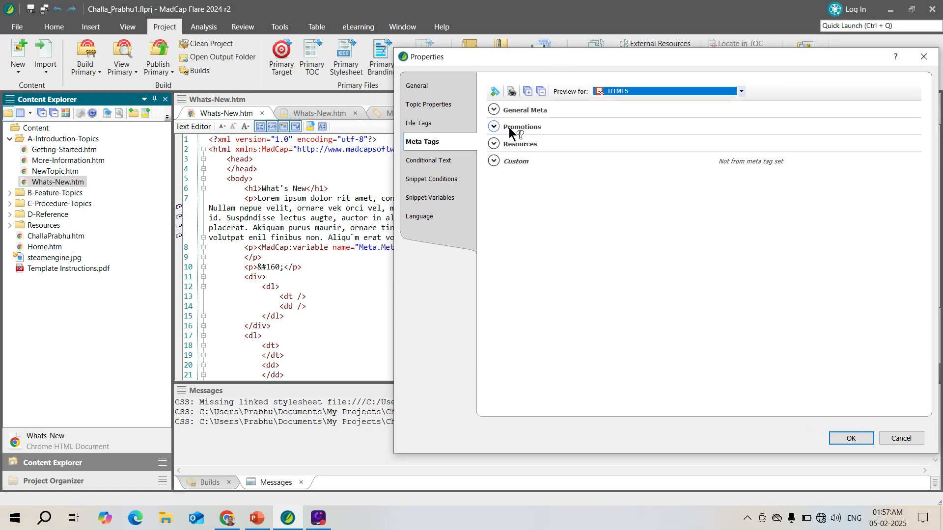
left_click(493, 109)
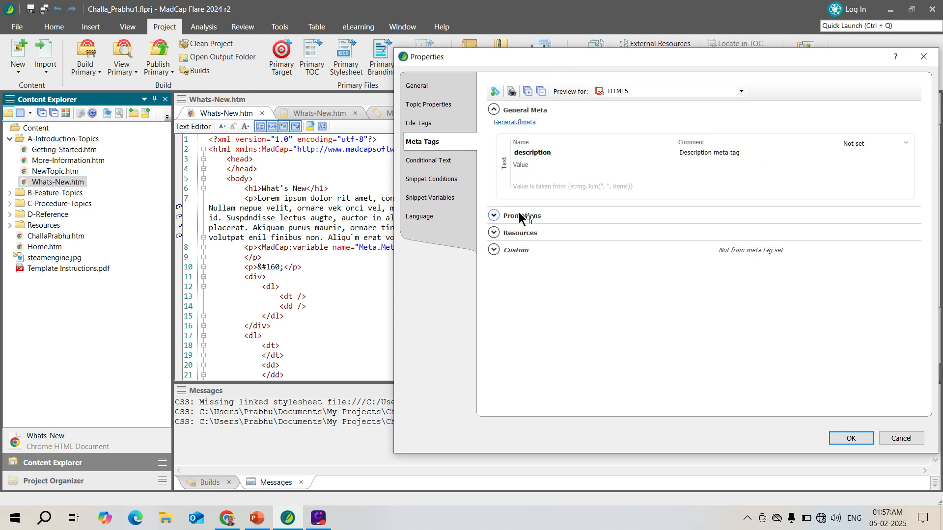
left_click(523, 172)
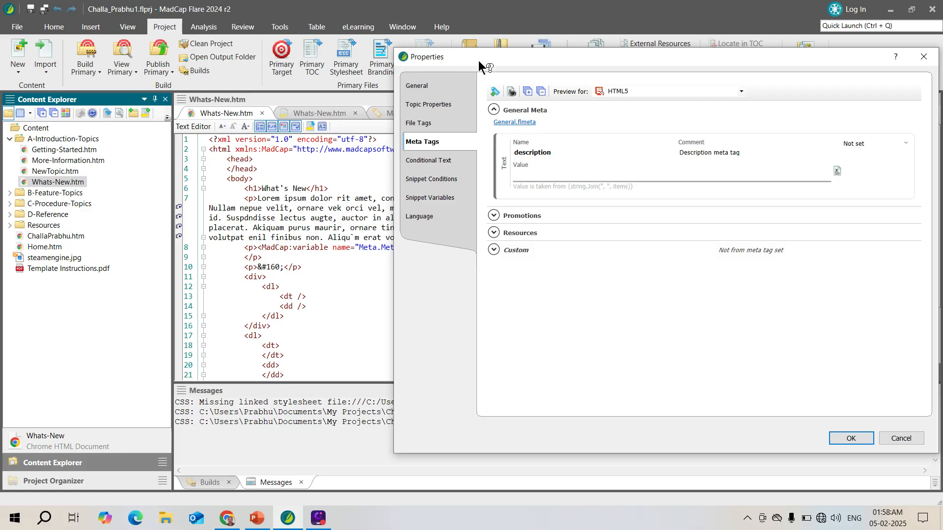
left_click_drag(478, 60, 534, 60)
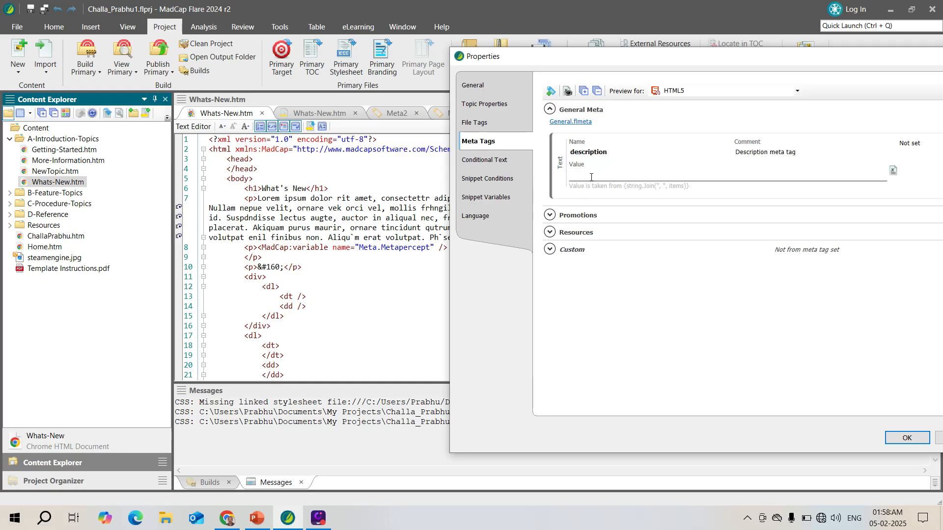
Set the description meta tag to "Whats ew in MAdcap Flare R2", apply it, and highlight the meta line in the topic's source.
type("Whats n")
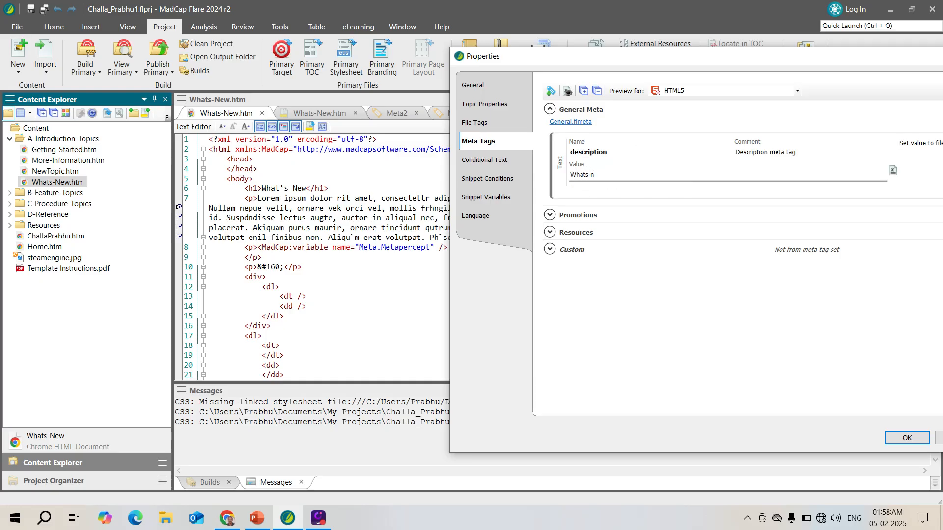
key("BackSpace")
key("BackSpace")
key("BackSpace")
type("ew in MAdcap Flare R2")
left_click(900, 435)
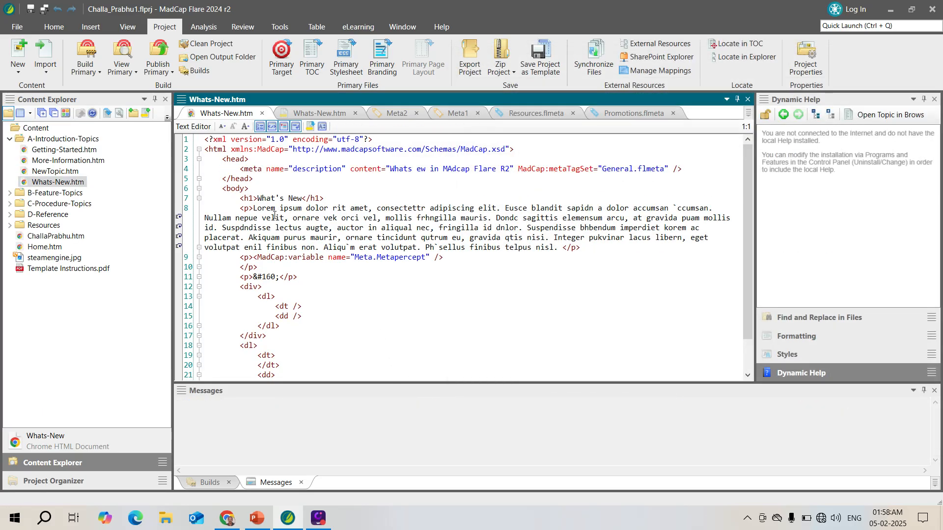
left_click_drag(241, 169, 682, 169)
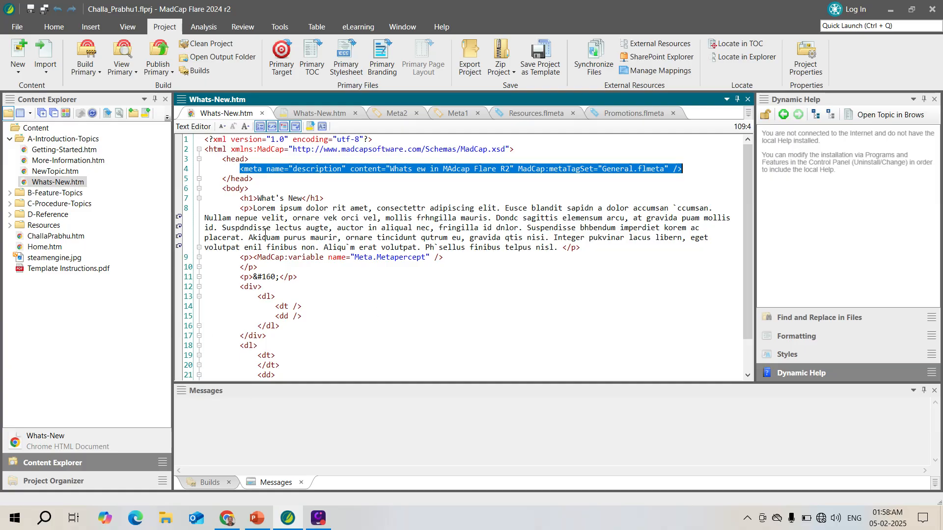
left_click(409, 168)
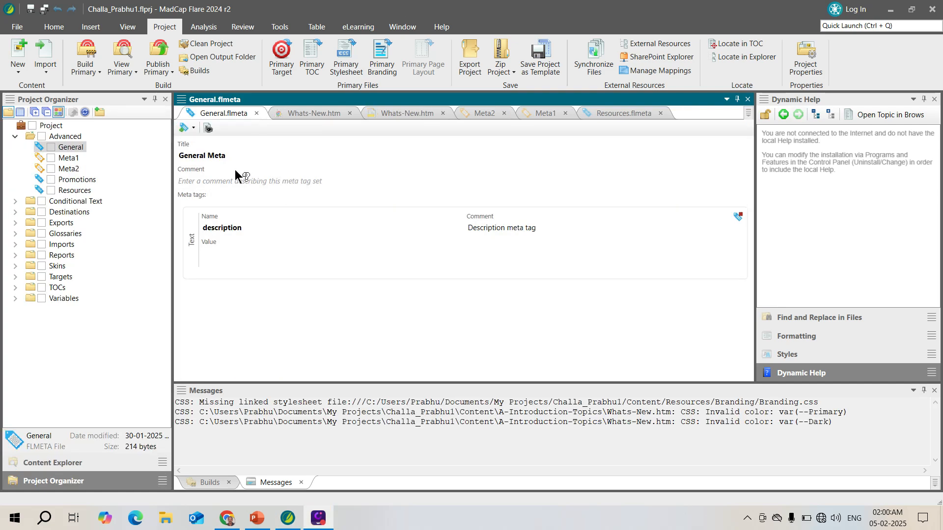
Add a text meta tag named "Copyright" to the General meta tag set.
left_click(194, 129)
left_click(206, 139)
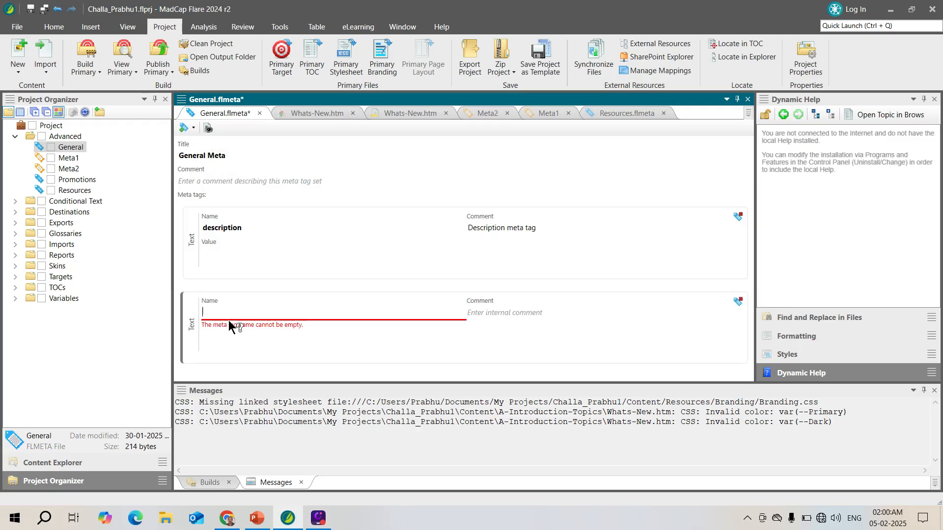
type("Cop")
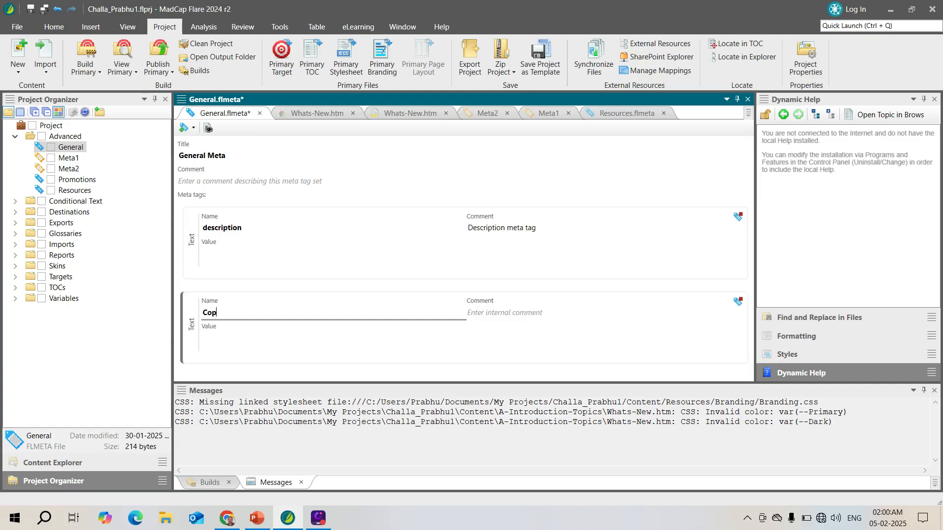
type("yright")
Look through the variables available for the Copyright value, and open the General variable set to examine its definitions.
left_click(212, 339)
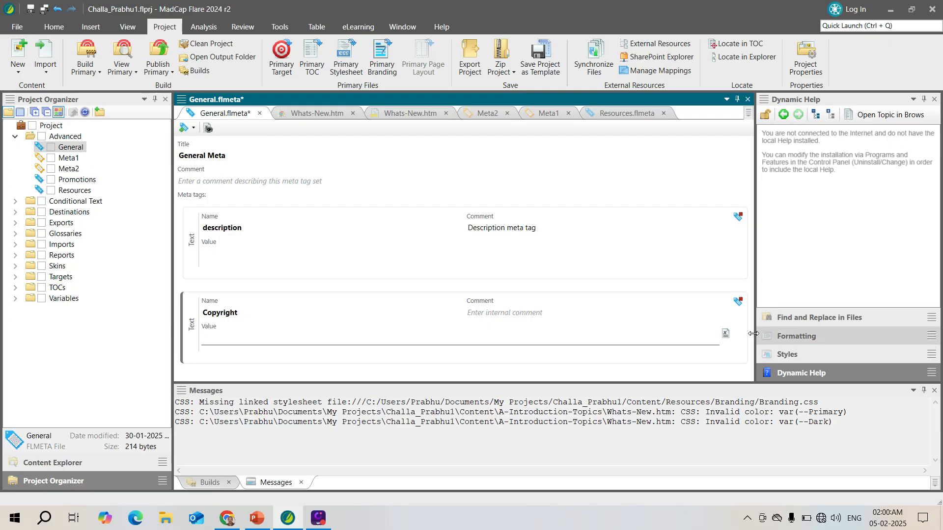
left_click(725, 334)
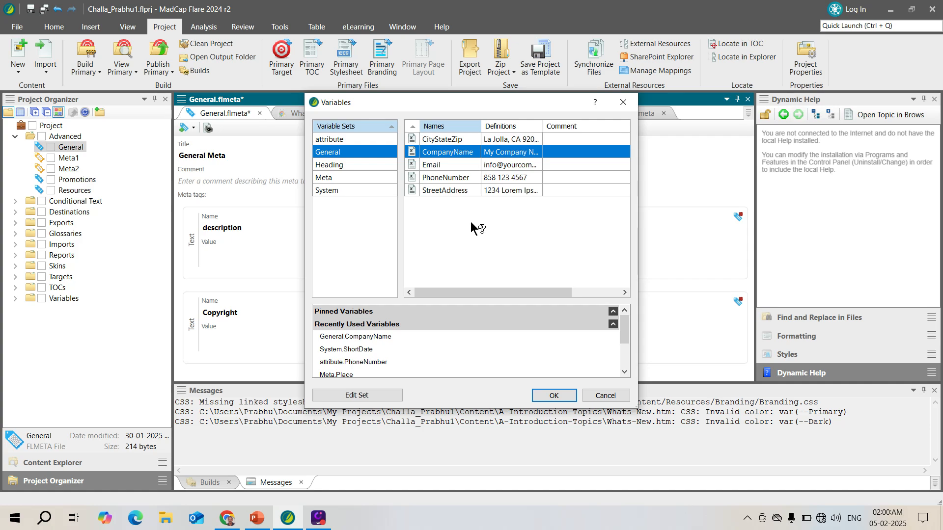
left_click(607, 395)
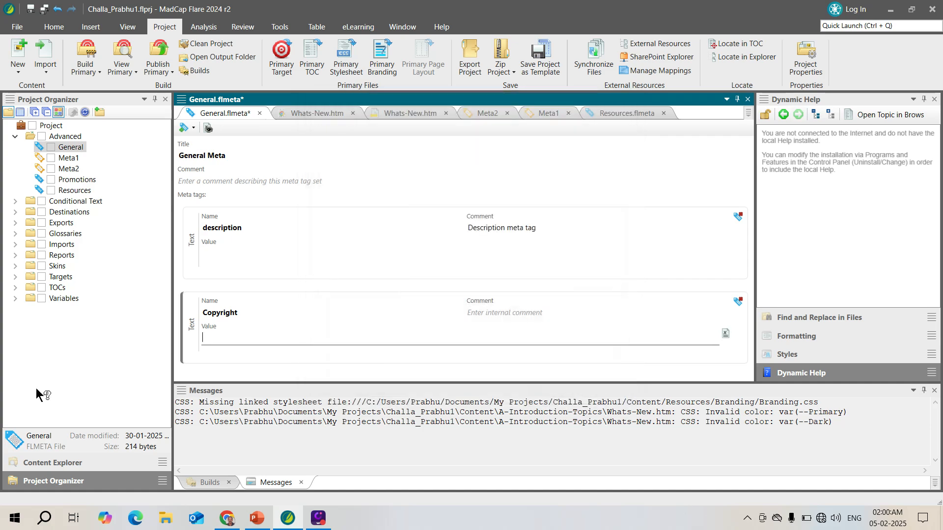
left_click(15, 298)
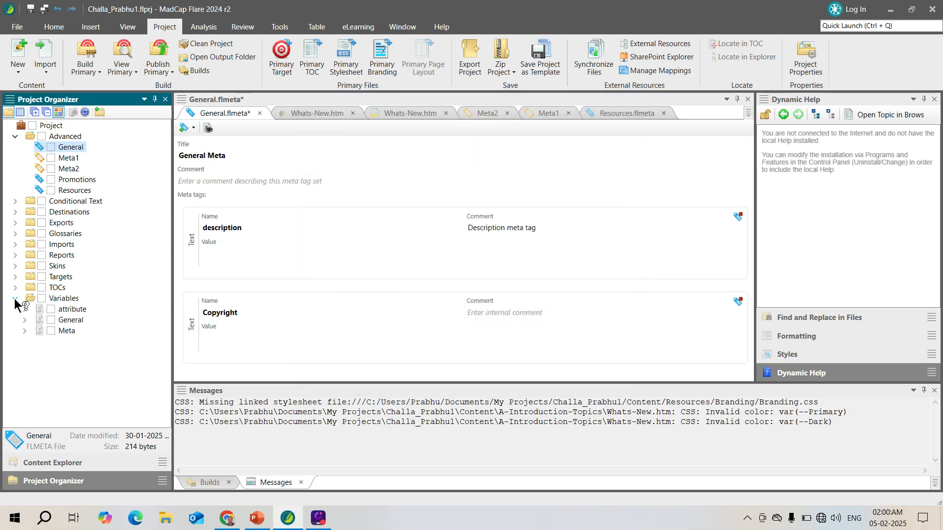
left_click(74, 320)
right_click(75, 320)
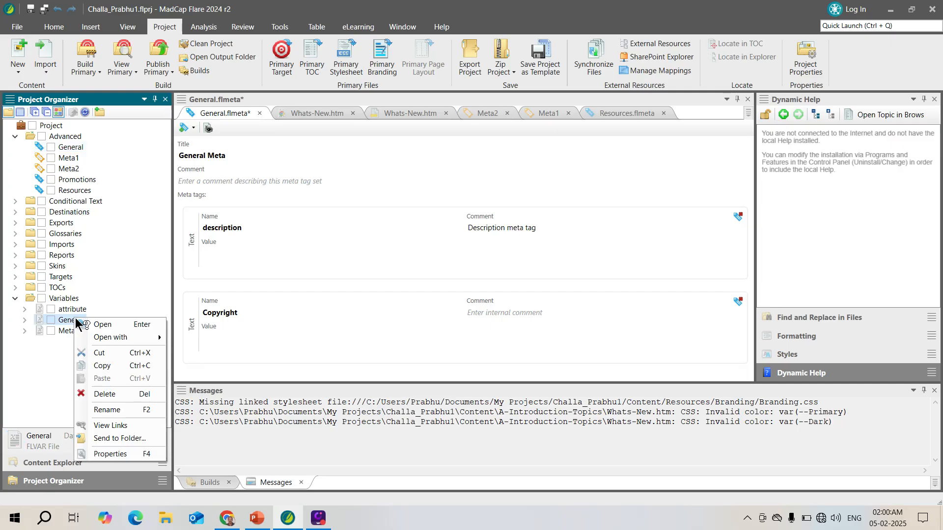
left_click(83, 325)
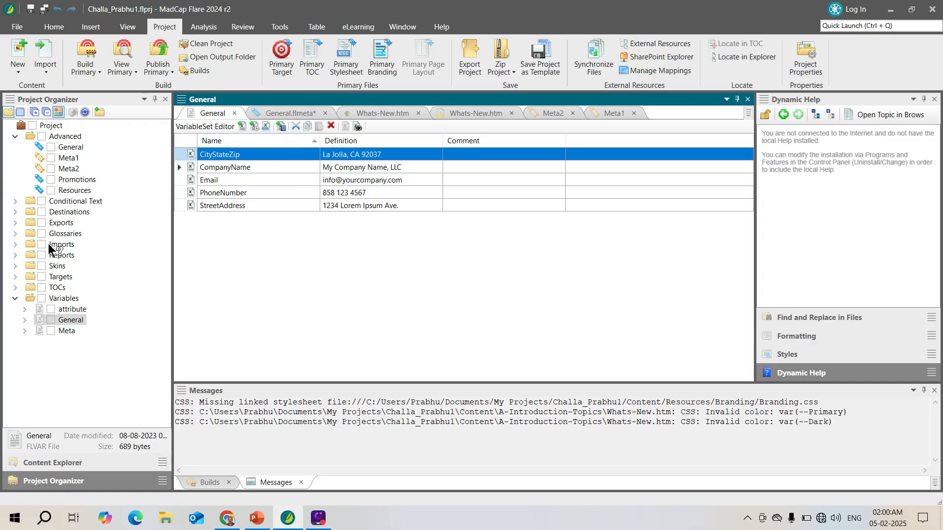
Set the Copyright meta tag's value in General.flmeta to the General.CompanyName variable and save all files.
left_click(304, 114)
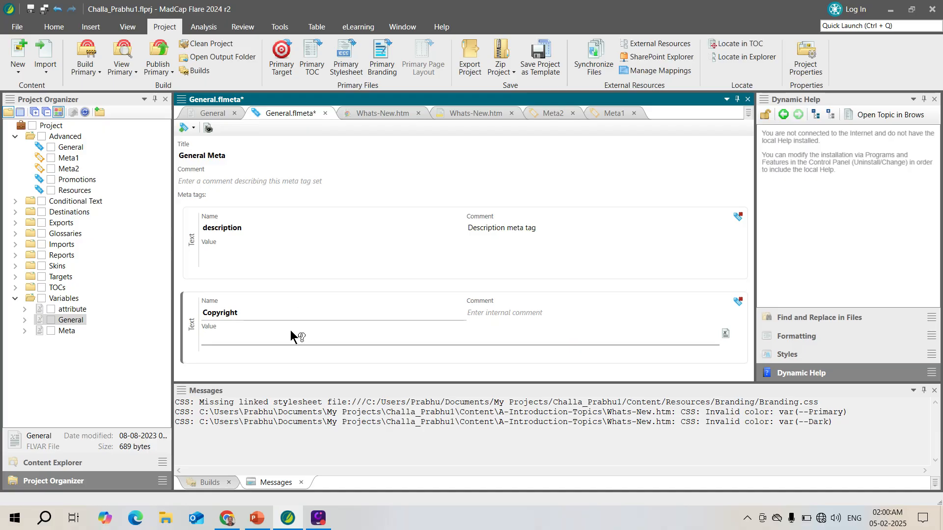
left_click(725, 333)
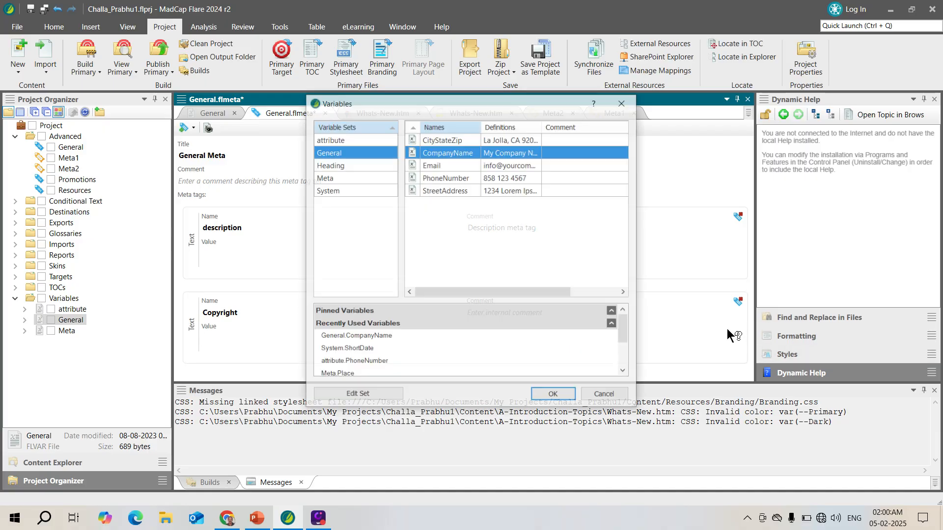
double_click(460, 152)
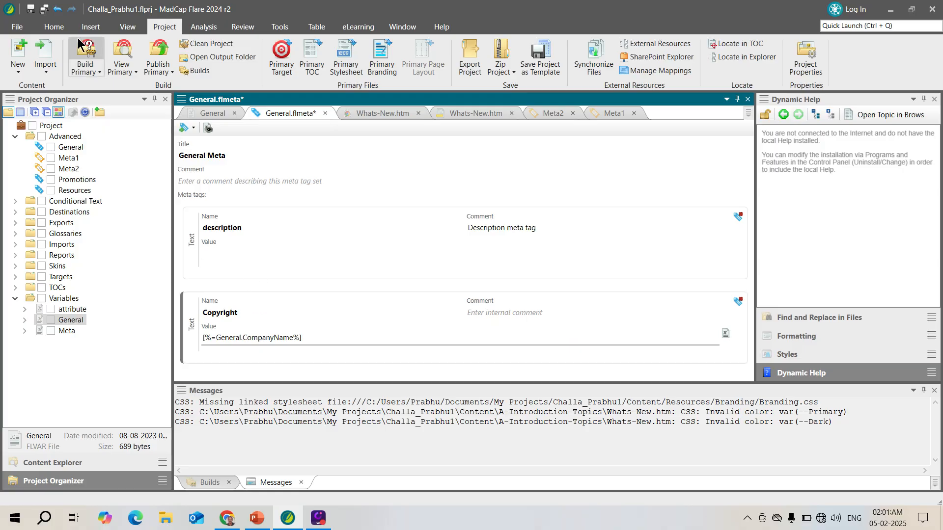
left_click(44, 9)
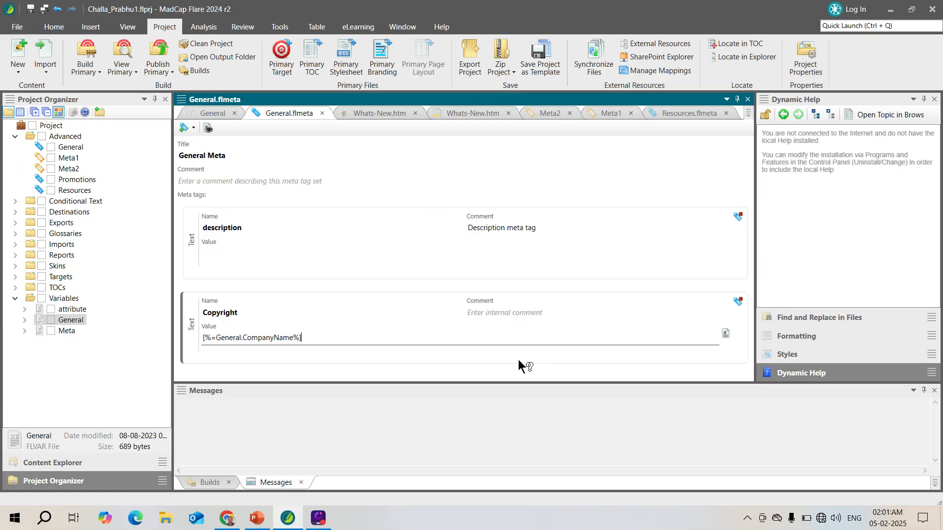
Open the Getting-Started.htm topic from the A-Introduction-Topics folder in the Internal Text Editor.
left_click(63, 463)
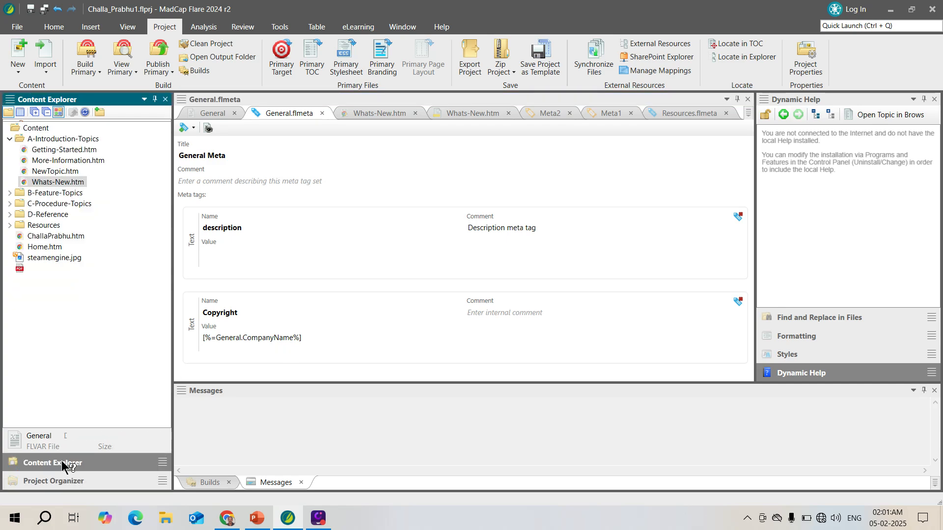
left_click(85, 150)
right_click(85, 150)
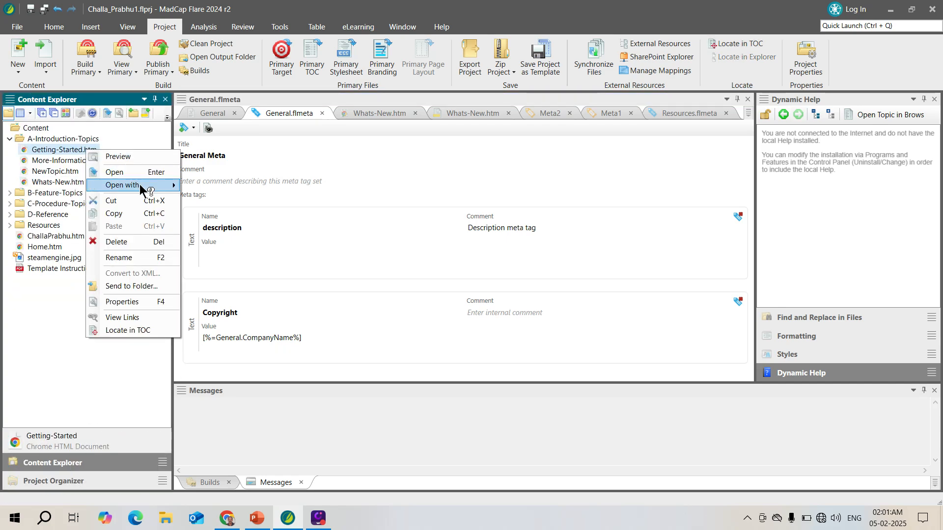
mouse_move(140, 185)
left_click(223, 184)
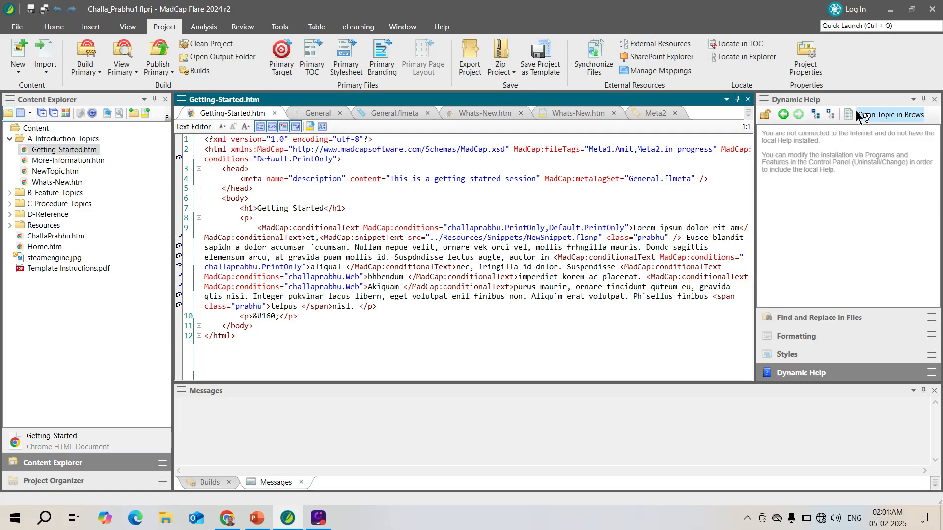
Open Quick Replace for the Getting-Started.htm source, and open Find and Replace Text for searching across files.
left_click(58, 27)
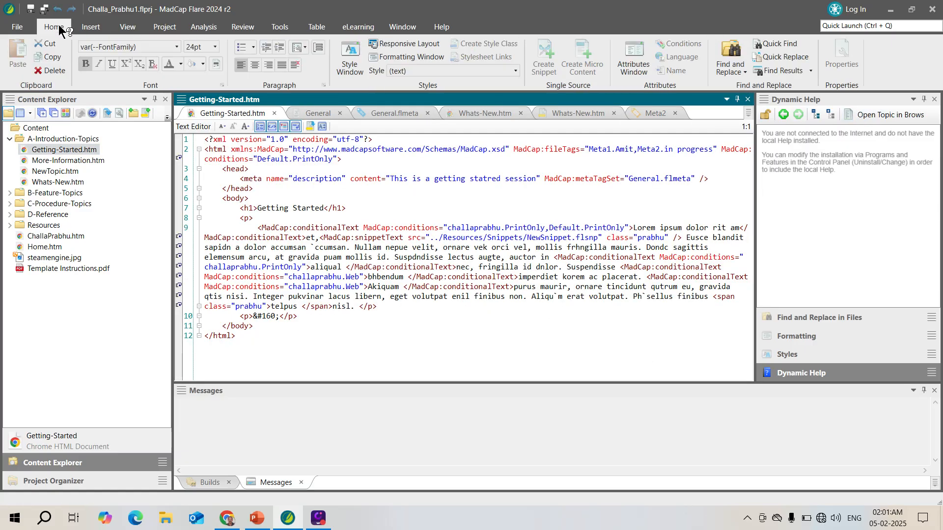
left_click(801, 55)
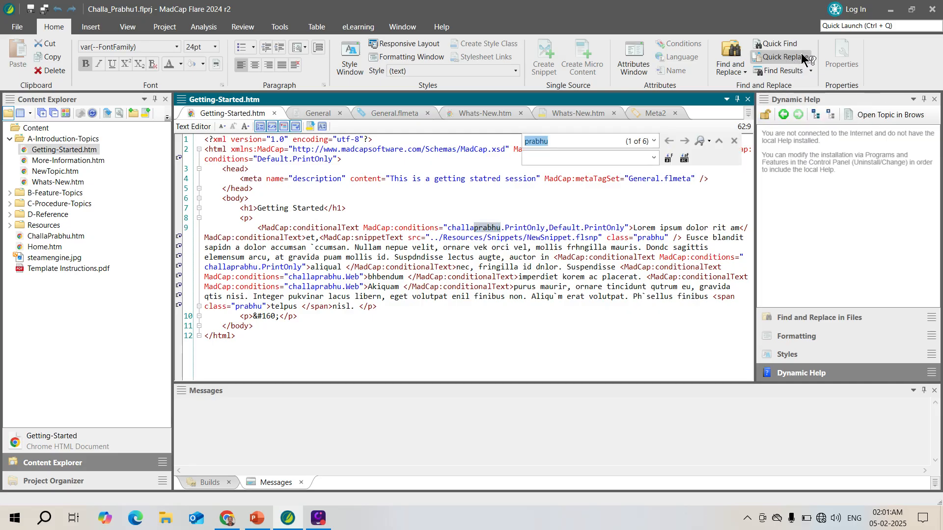
left_click(736, 67)
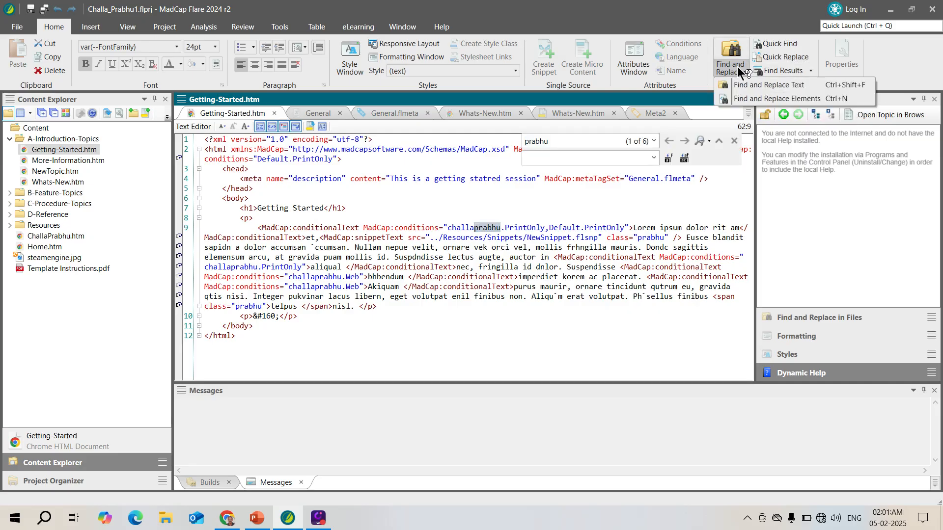
left_click(759, 83)
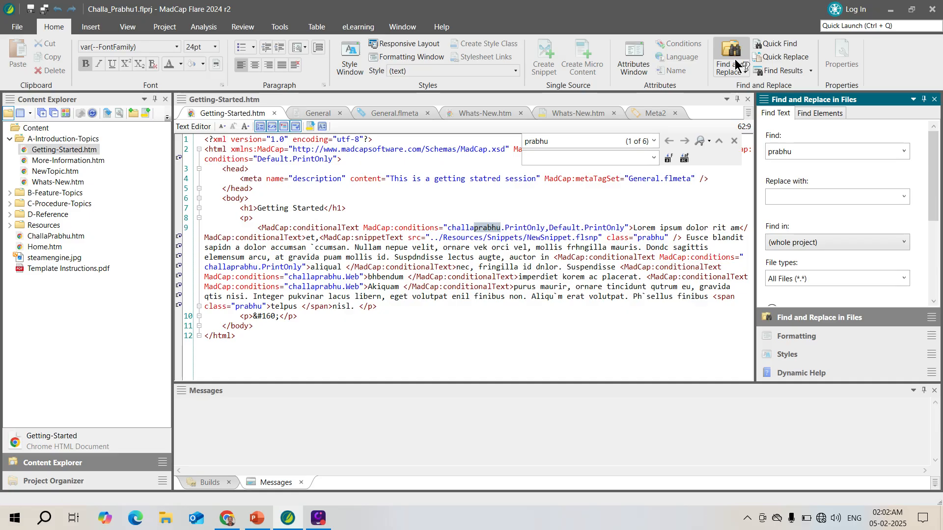
Compare the Find Text and Find Elements options for finding and replacing in files, including the text replacement list.
left_click(808, 113)
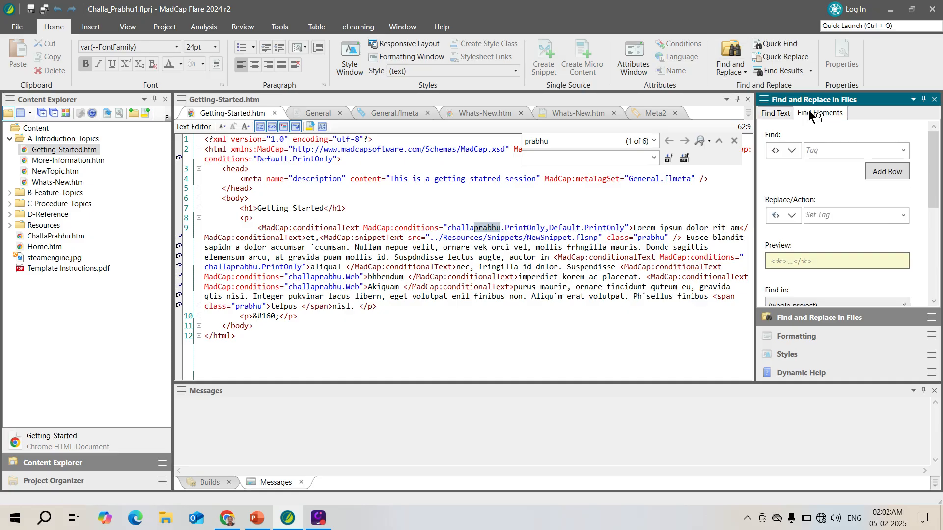
left_click(770, 113)
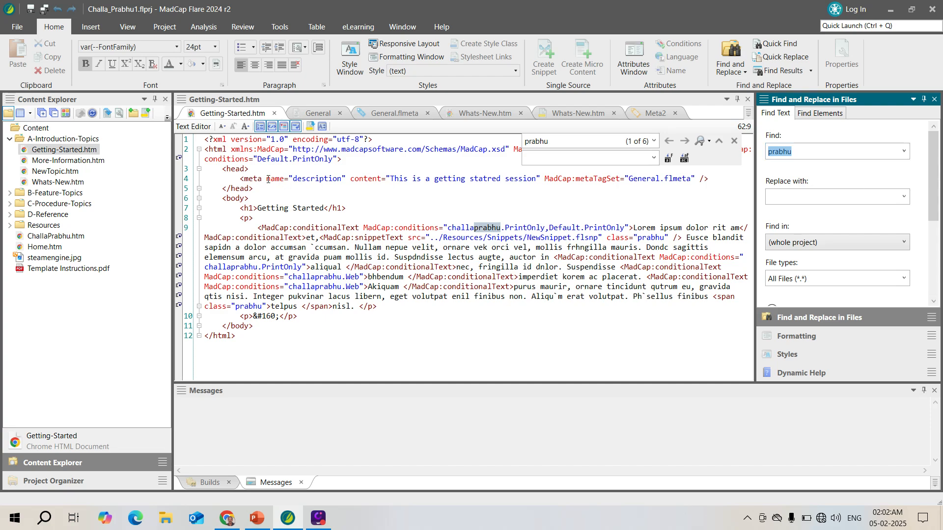
left_click(903, 197)
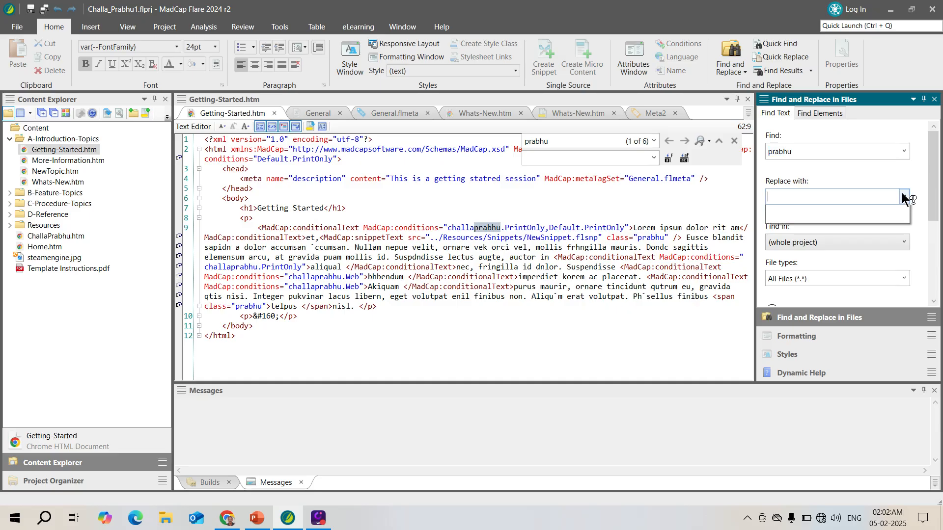
left_click(915, 240)
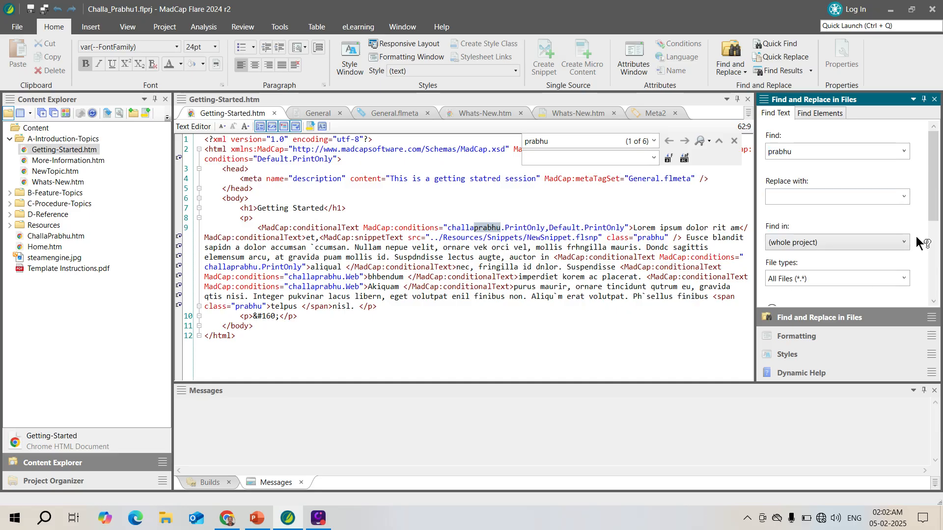
left_click(810, 113)
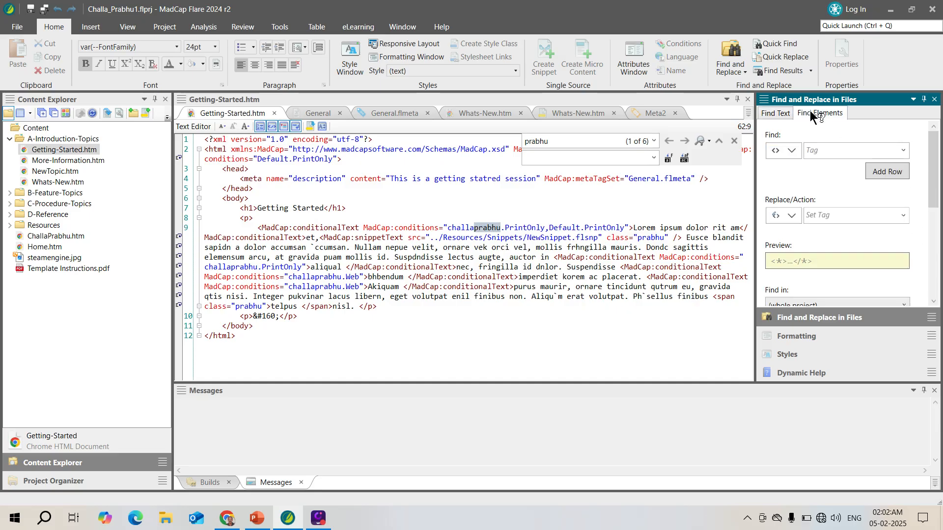
Set the Find Elements search to look for the meta tag.
left_click(793, 149)
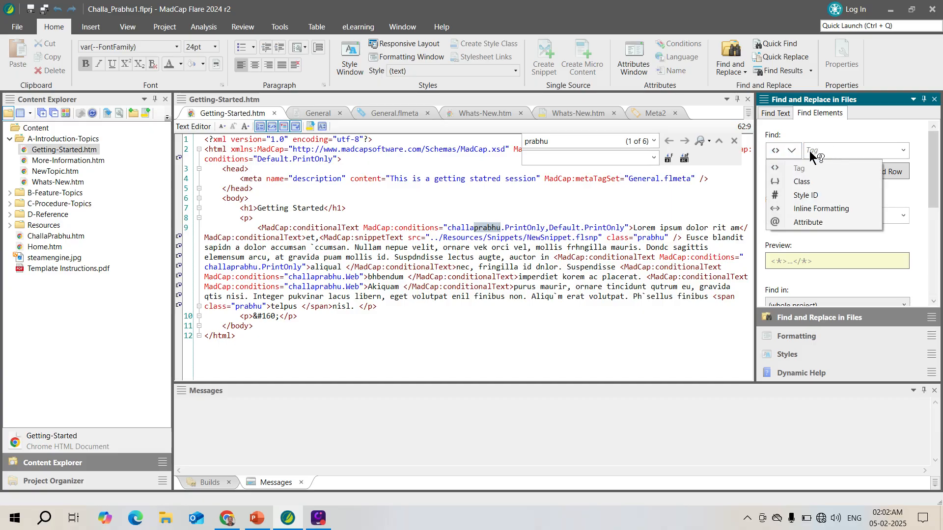
left_click(903, 149)
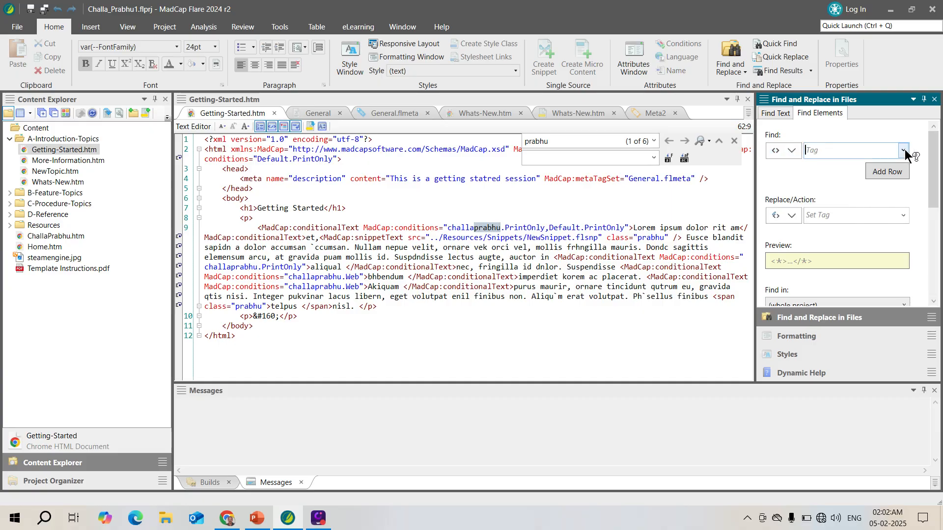
left_click(904, 149)
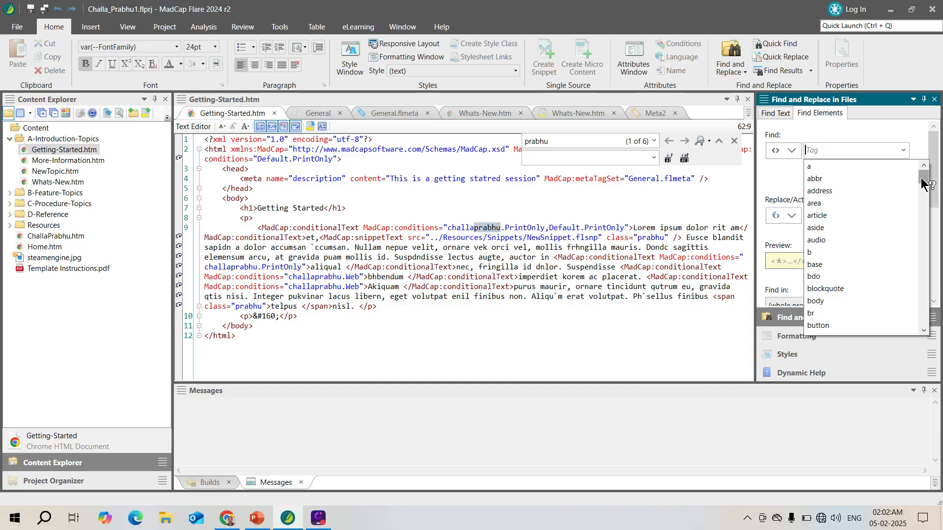
left_click_drag(921, 180, 929, 292)
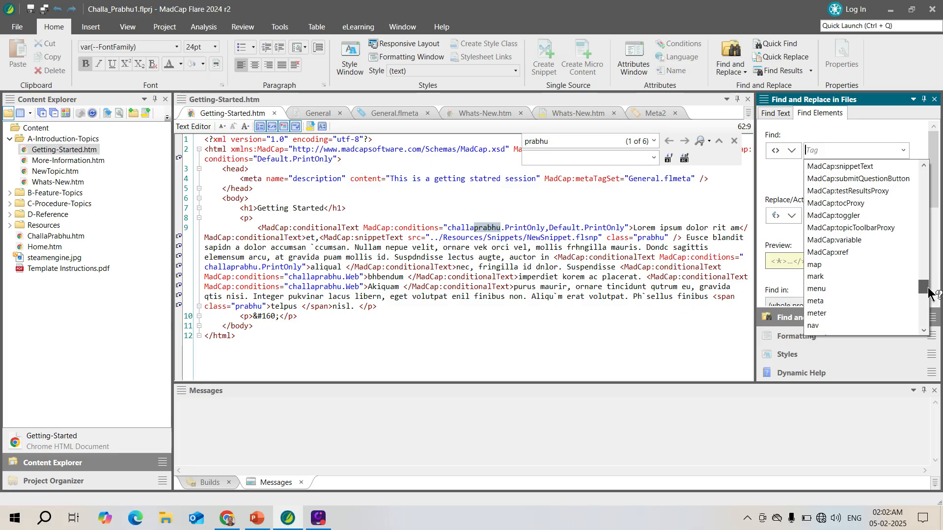
left_click(815, 301)
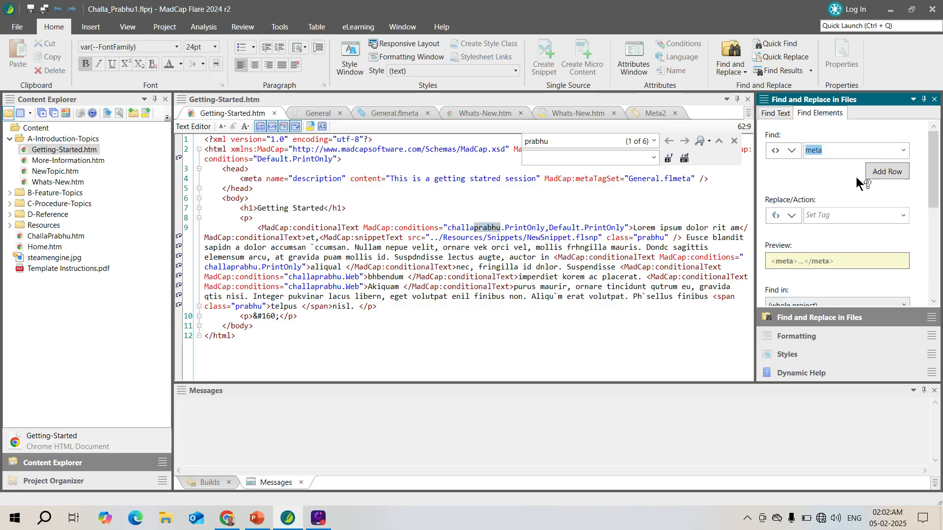
Add an attribute criterion to the element search with the name "name" and the value "description".
left_click(887, 172)
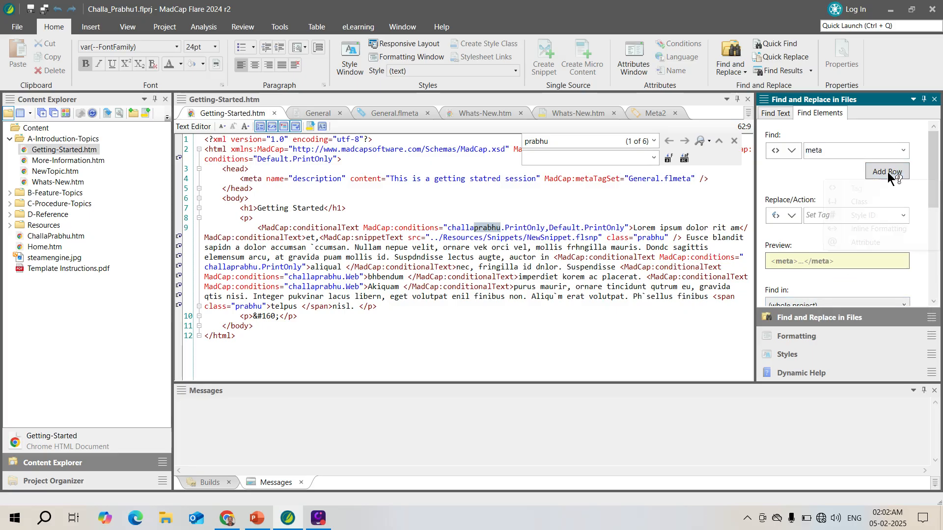
left_click(862, 241)
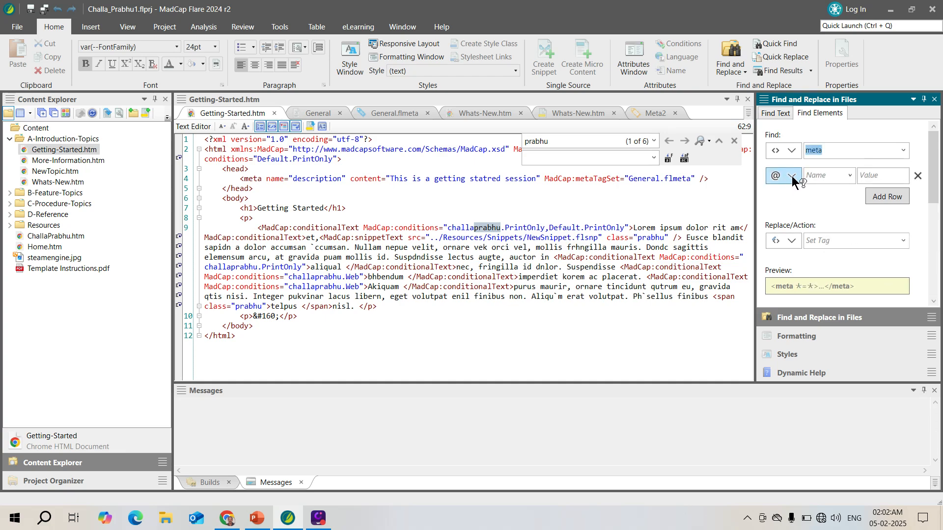
left_click(850, 175)
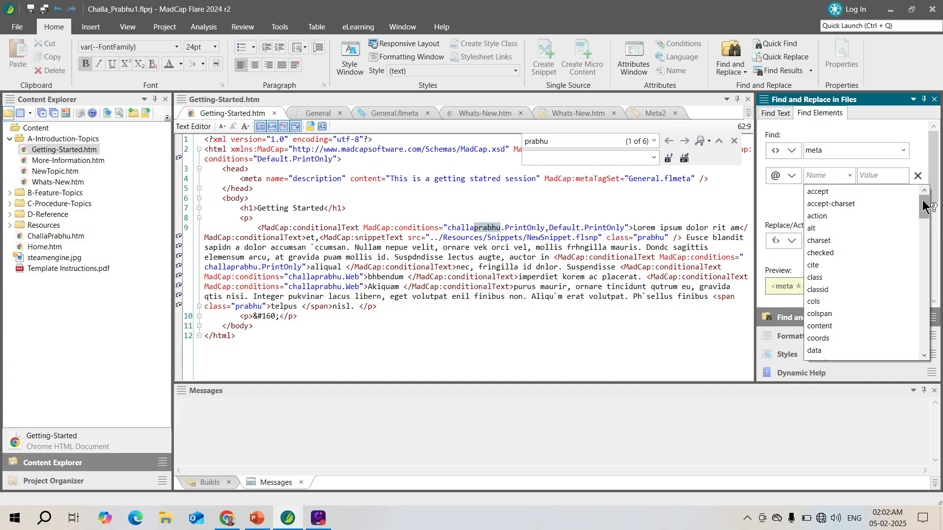
left_click_drag(922, 199, 936, 290)
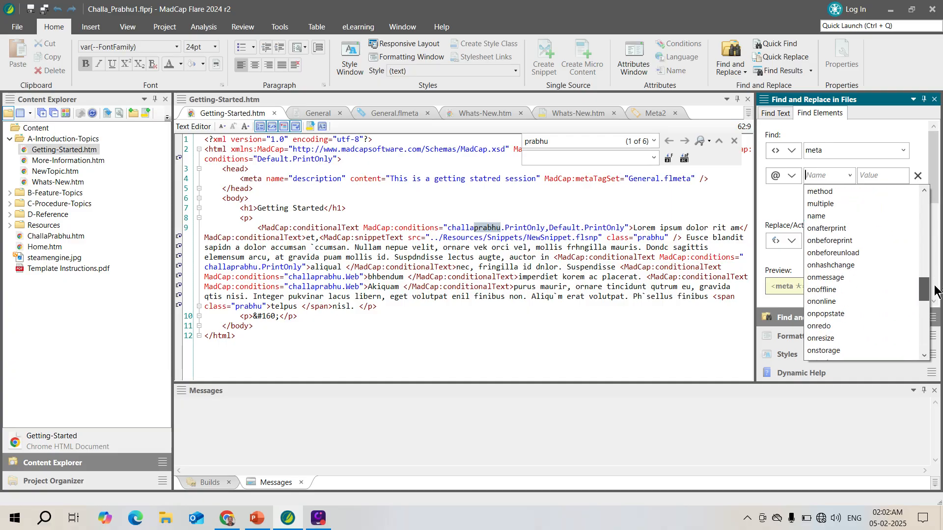
left_click(824, 216)
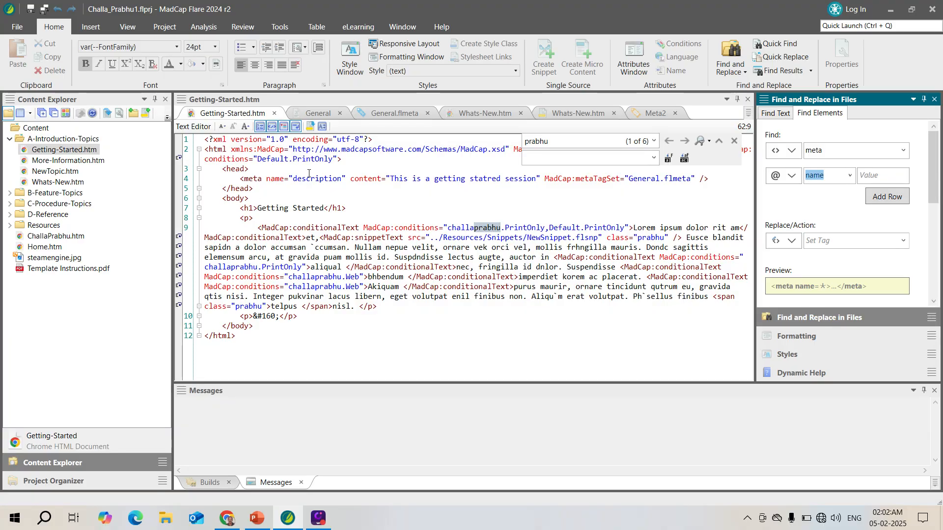
double_click(318, 178)
key("ctrl+c")
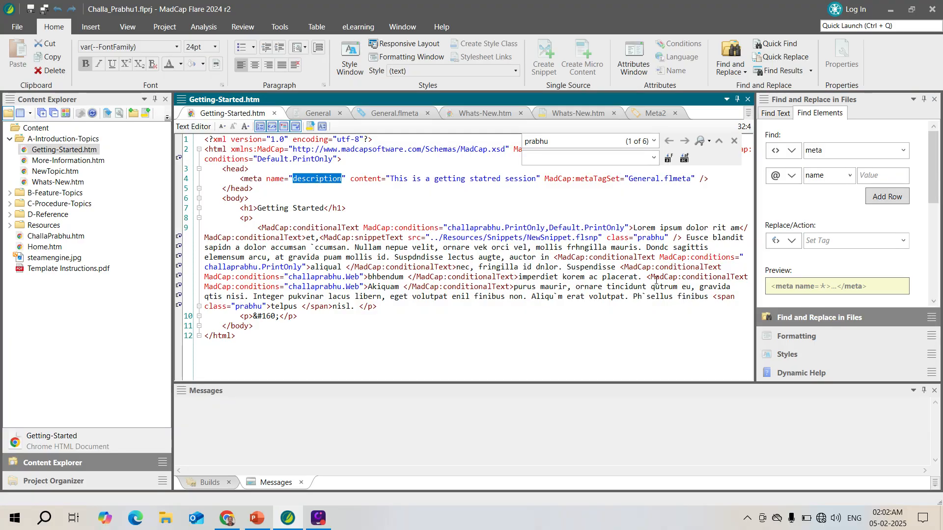
left_click(871, 178)
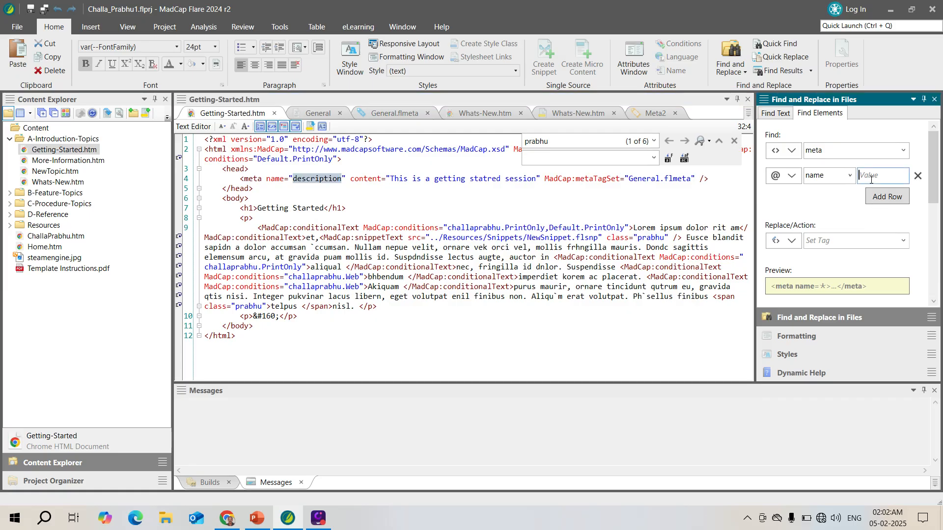
key("ctrl+v")
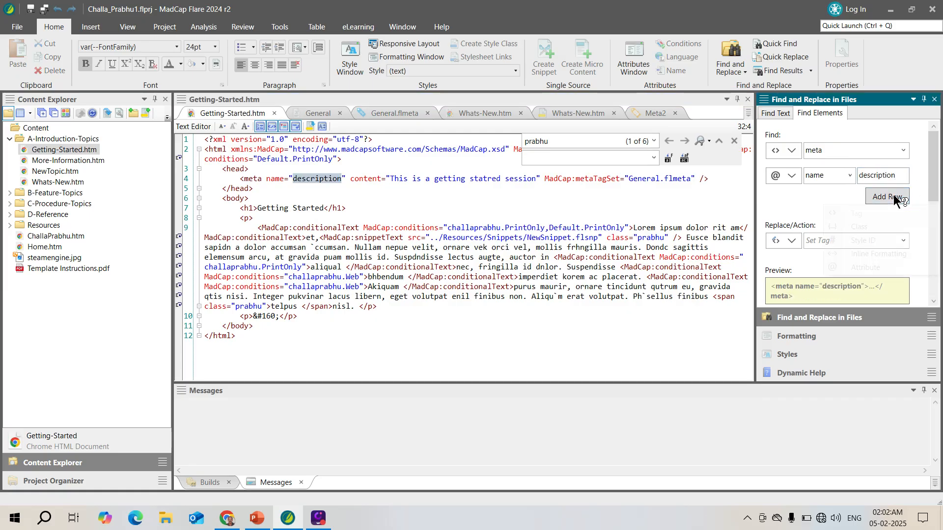
Add a second attribute criterion with the name "content" and the value "This is a getting statred session", copied from the topic source.
left_click(895, 197)
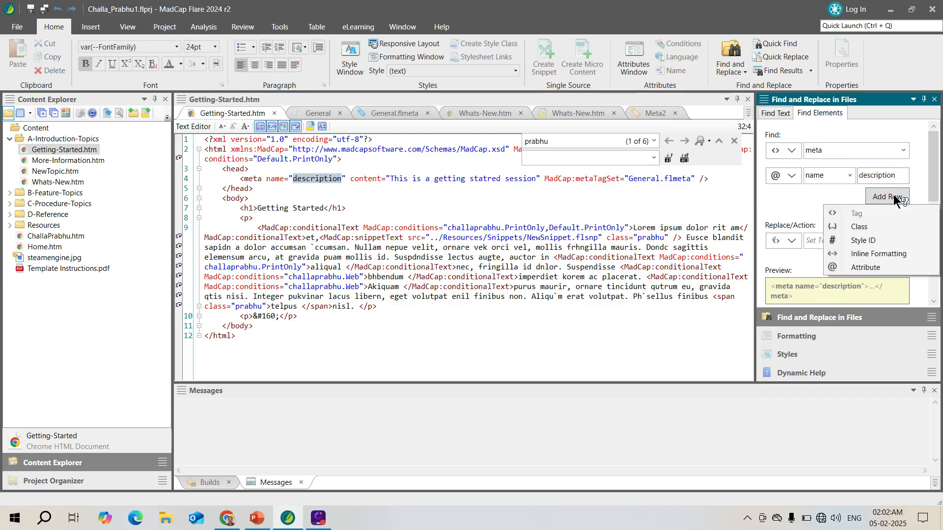
left_click(861, 267)
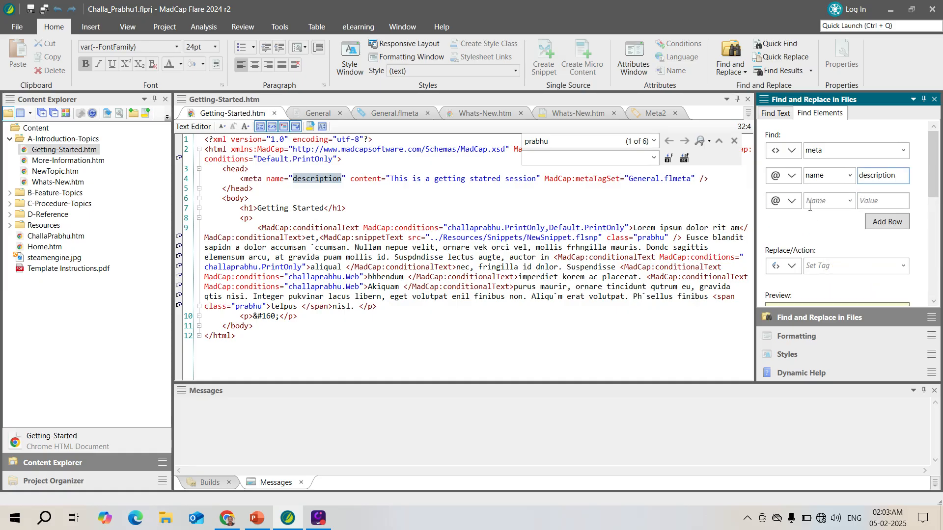
left_click(849, 201)
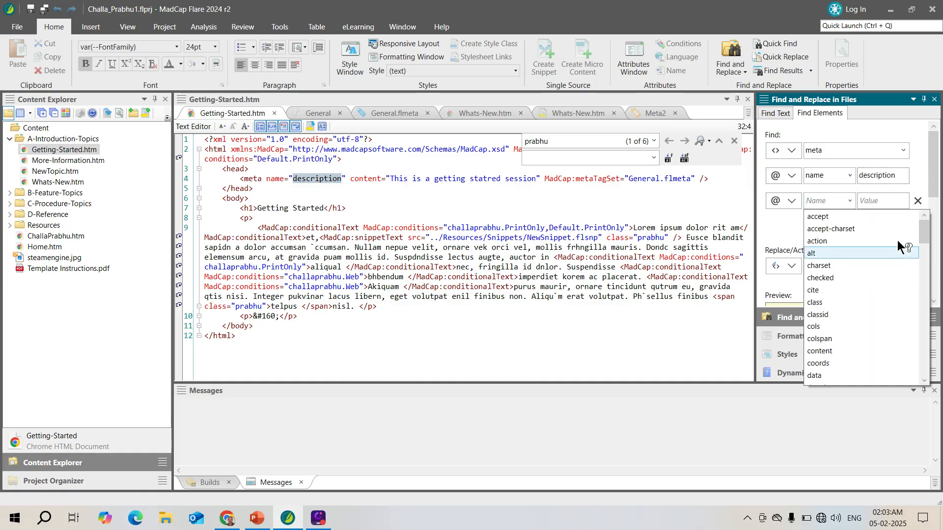
scroll(922, 244, "down", 2)
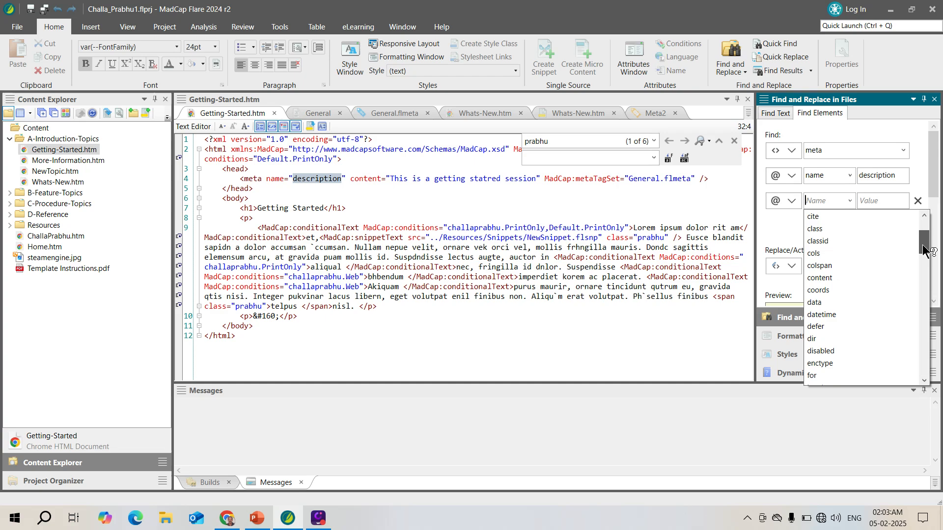
left_click(813, 277)
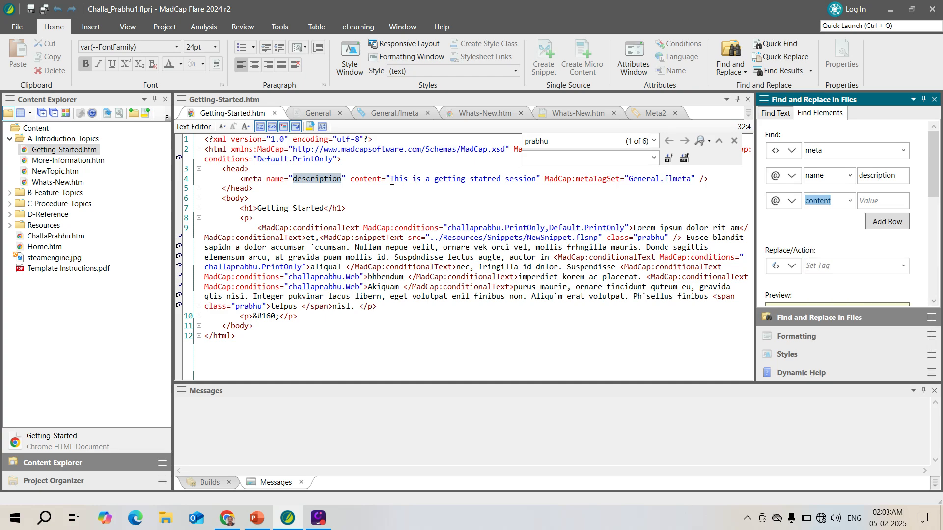
left_click_drag(391, 181, 536, 176)
key("ctrl+c")
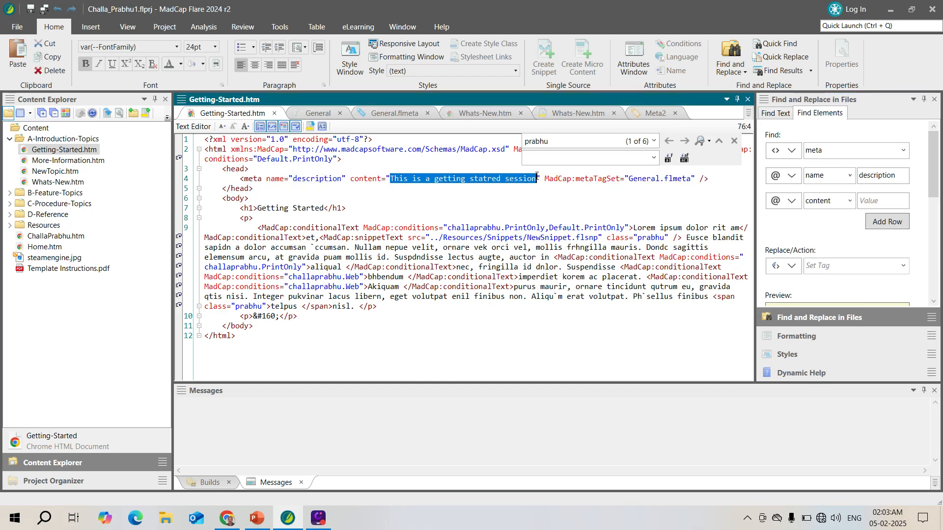
left_click(878, 200)
key("ctrl+v")
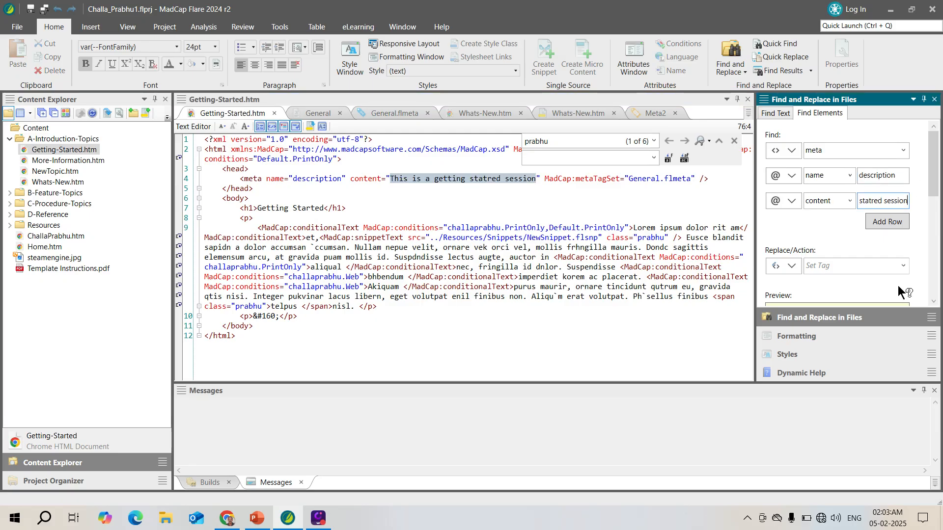
Find all meta elements matching the criteria across the whole project, listing them in results window 1.
left_click_drag(932, 200, 940, 275)
left_click(771, 192)
scroll(768, 190, "up", 4)
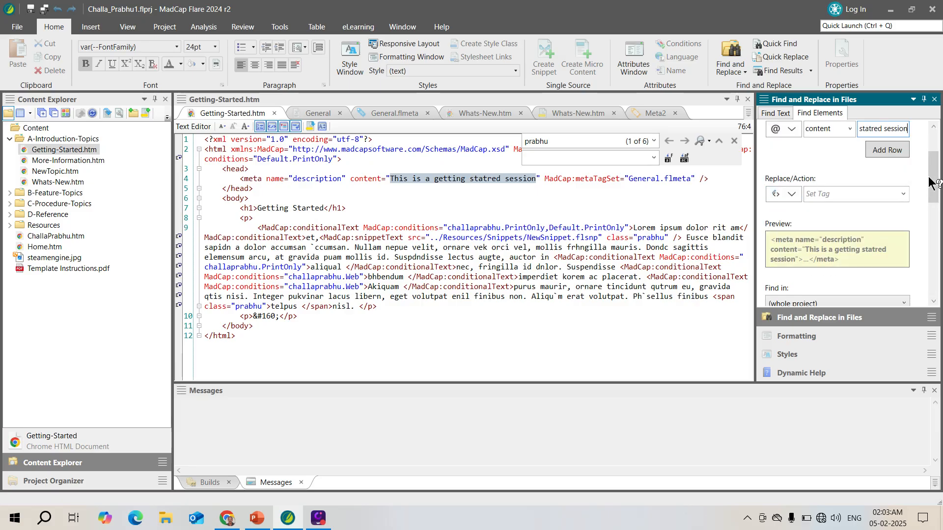
left_click_drag(936, 191, 918, 281)
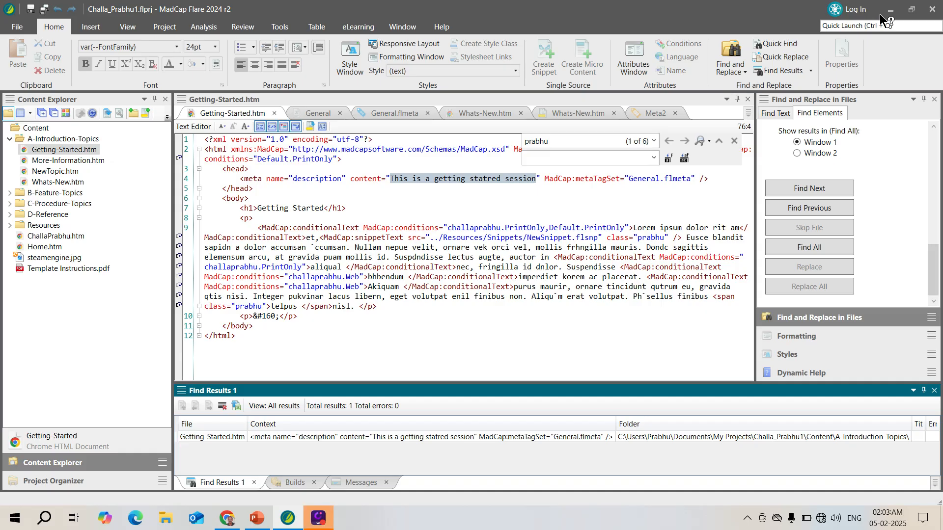
Copy the description's content text from the Getting-Started.htm source and build the primary HTML5 target, accepting the trial notice.
left_click(389, 180)
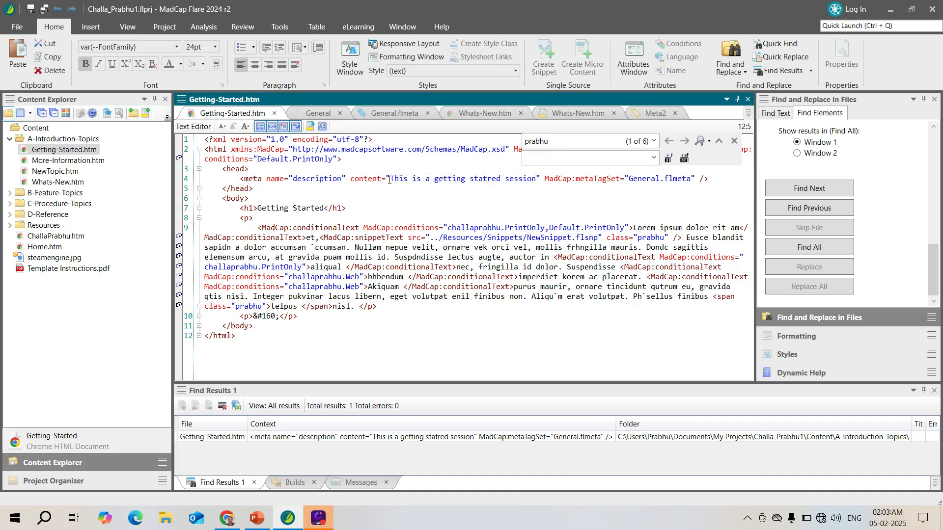
left_click_drag(390, 179, 538, 180)
key("ctrl+c")
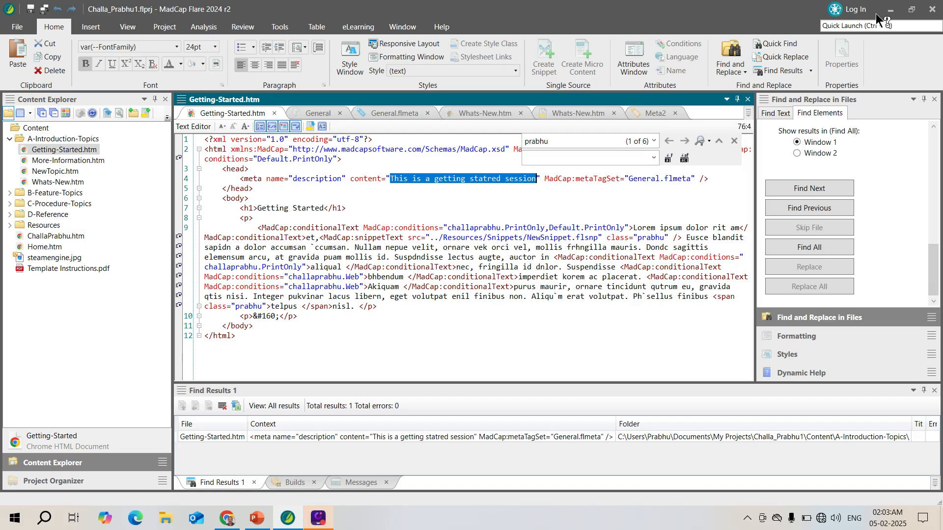
left_click(53, 481)
right_click(80, 286)
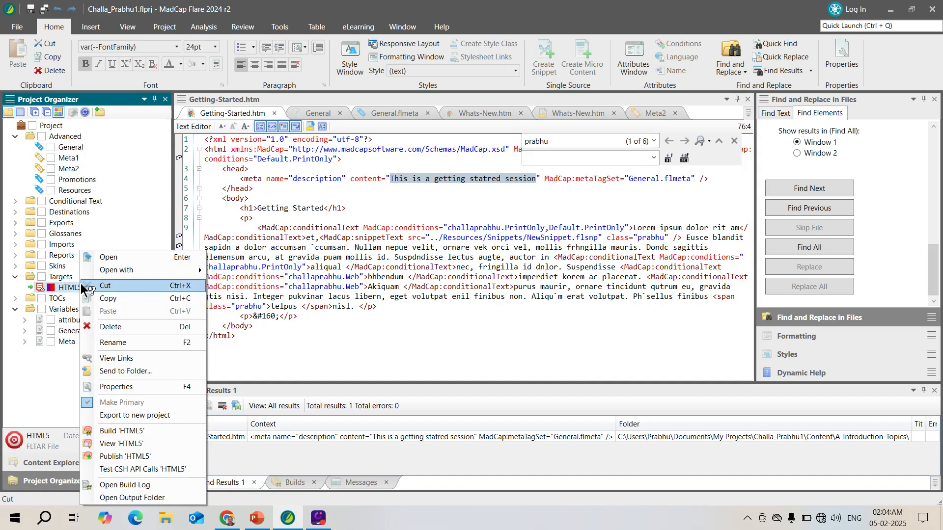
left_click(122, 431)
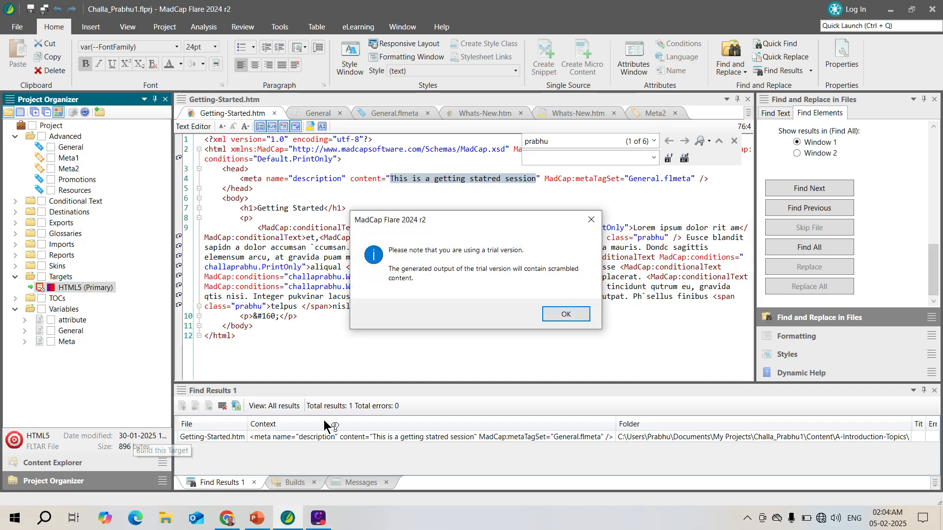
left_click(562, 315)
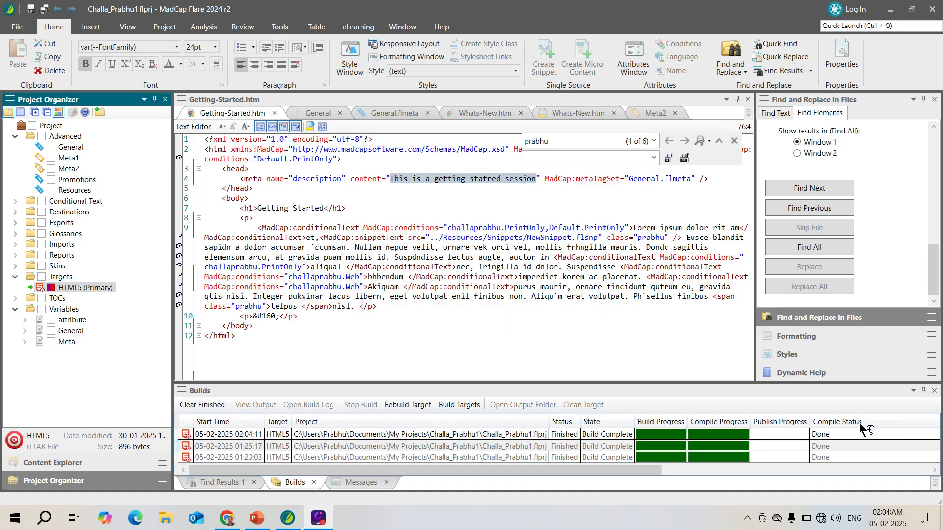
Open the output of the newest HTML5 build in the browser.
left_click(658, 435)
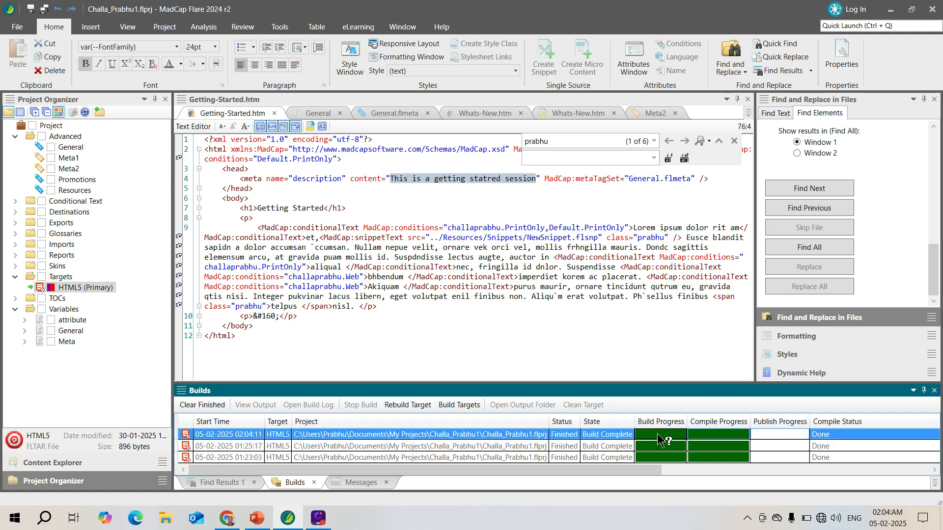
double_click(658, 434)
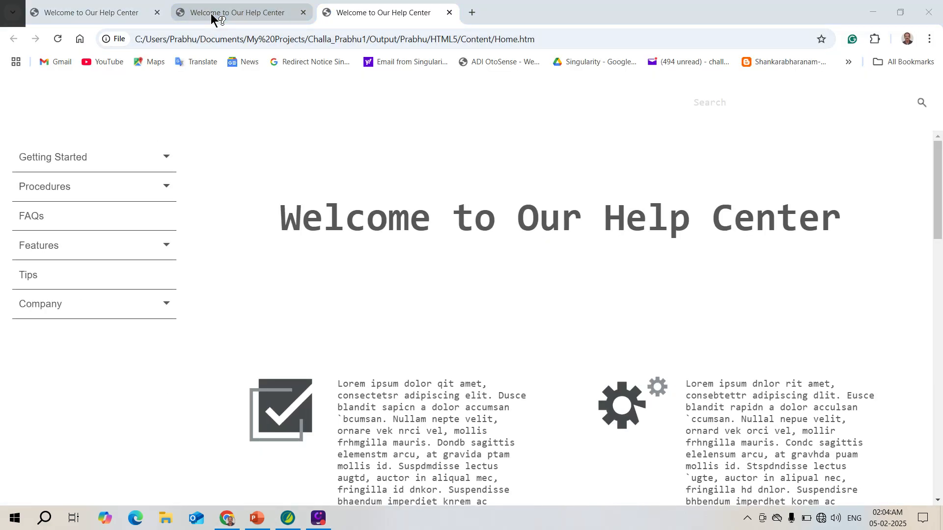
key("alt+Tab")
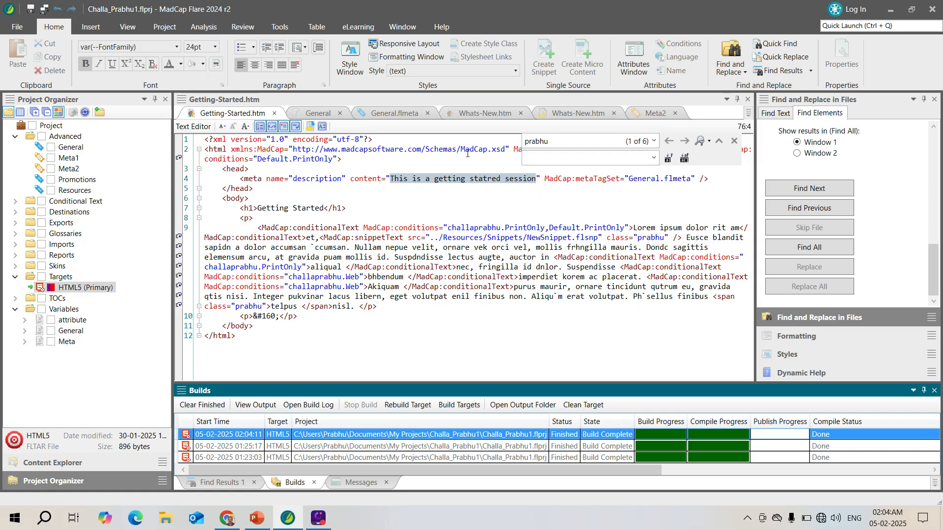
key("alt+Tab")
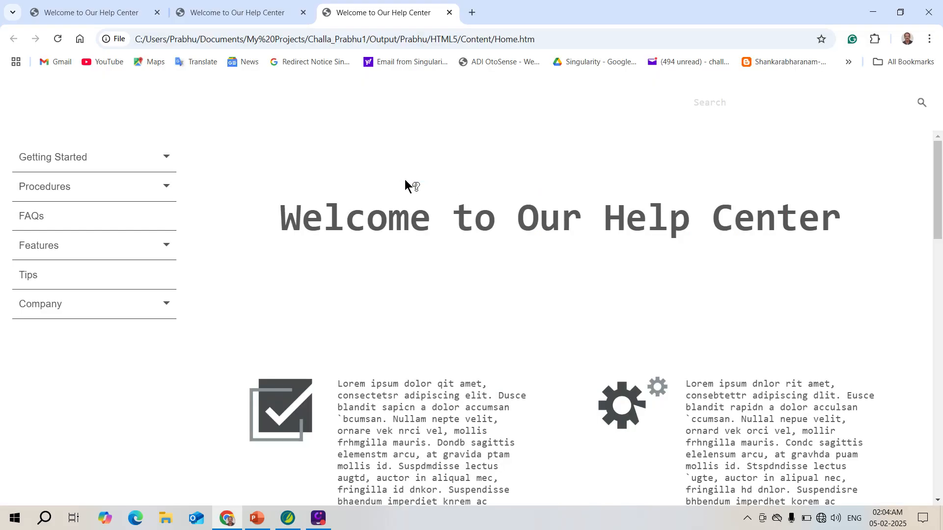
Search the help output for "This is a getting statred session" and open the Getting Started result.
left_click(723, 102)
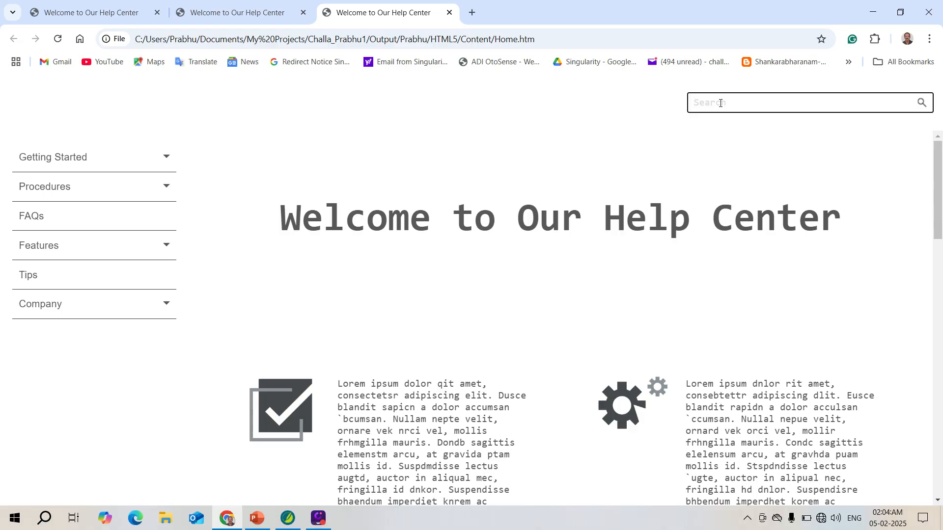
key("ctrl+v")
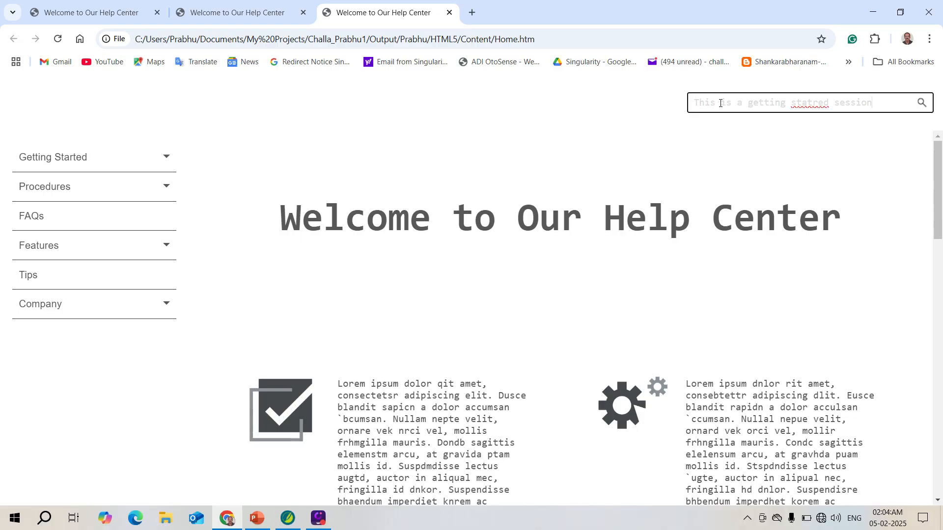
key("Return")
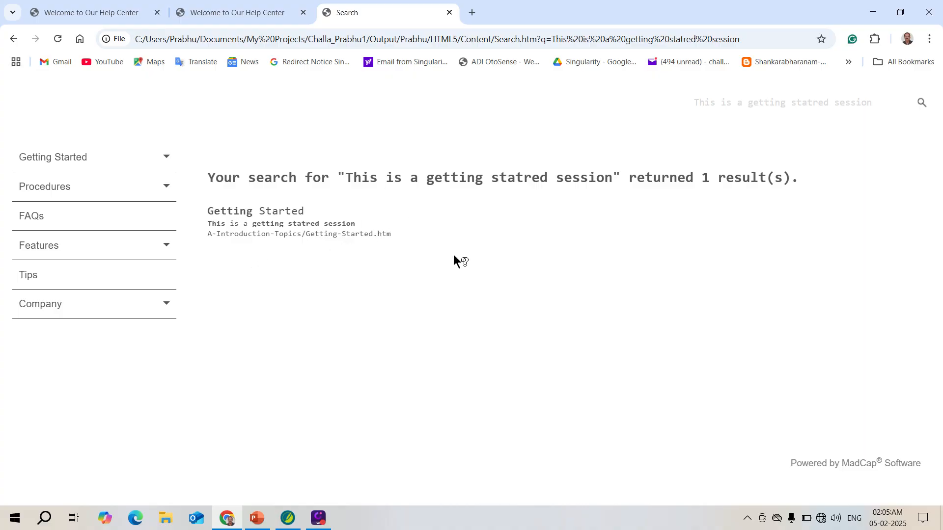
left_click(273, 215)
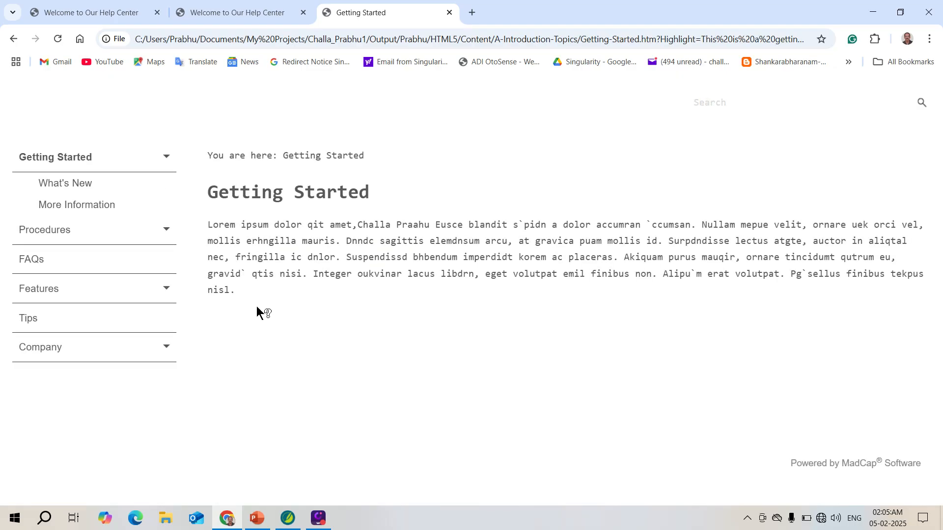
Return to MadCap Flare, open the Used Meta Tags report and widen its Content column to fit the text.
key("alt+Tab")
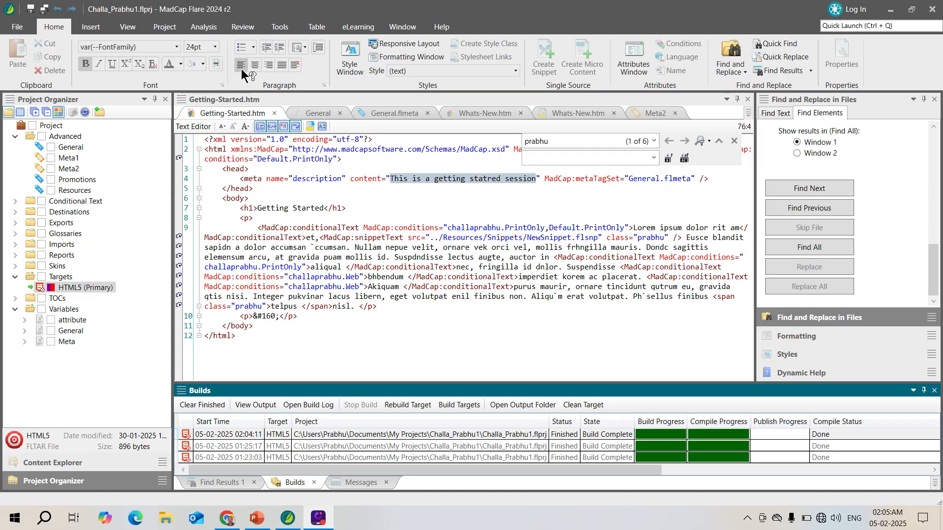
left_click(204, 26)
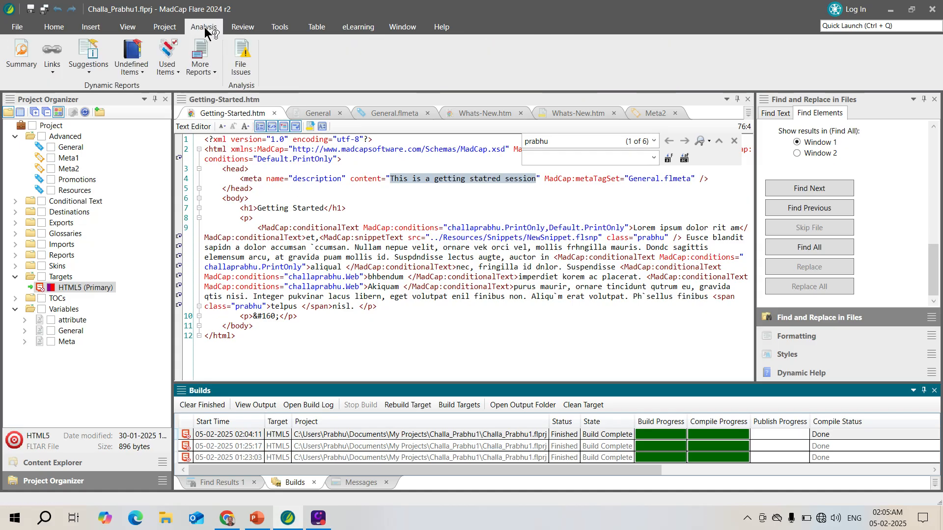
left_click(215, 72)
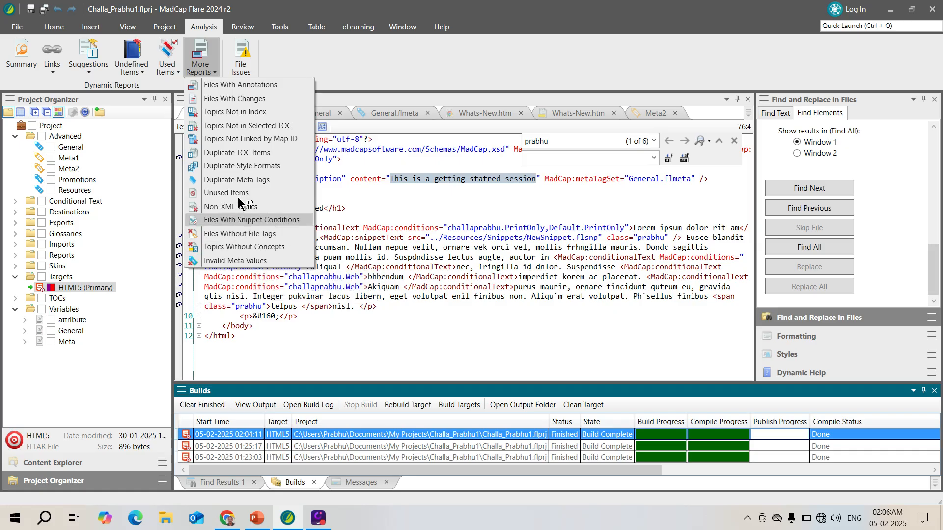
left_click(178, 70)
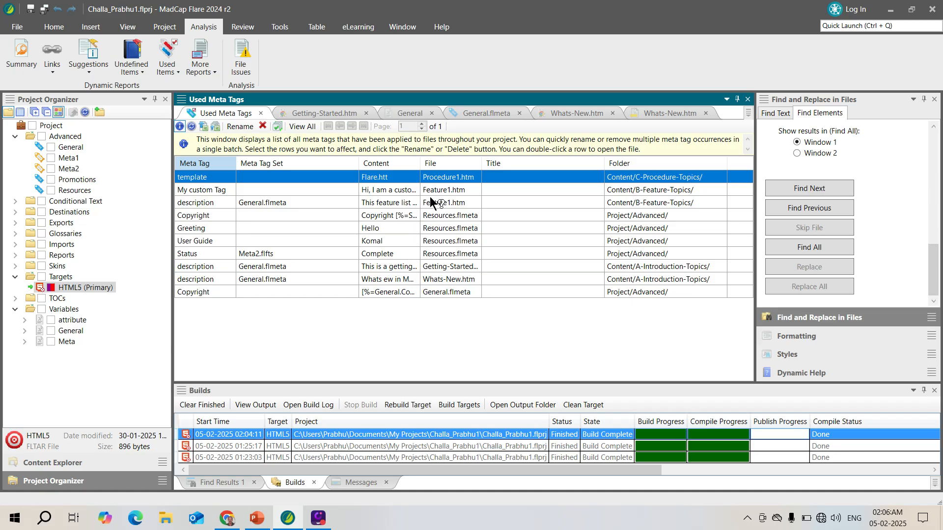
double_click(481, 166)
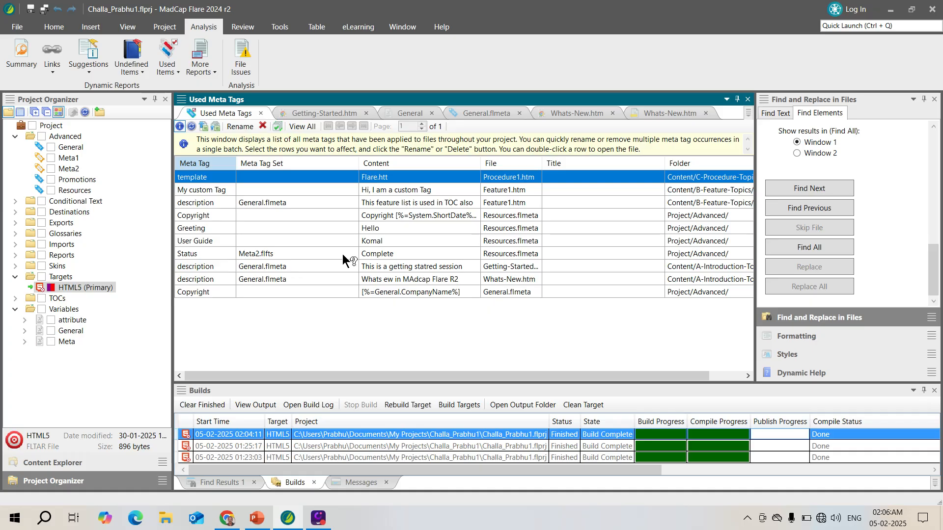
Open the Undefined Meta Tags report for the project.
left_click(141, 72)
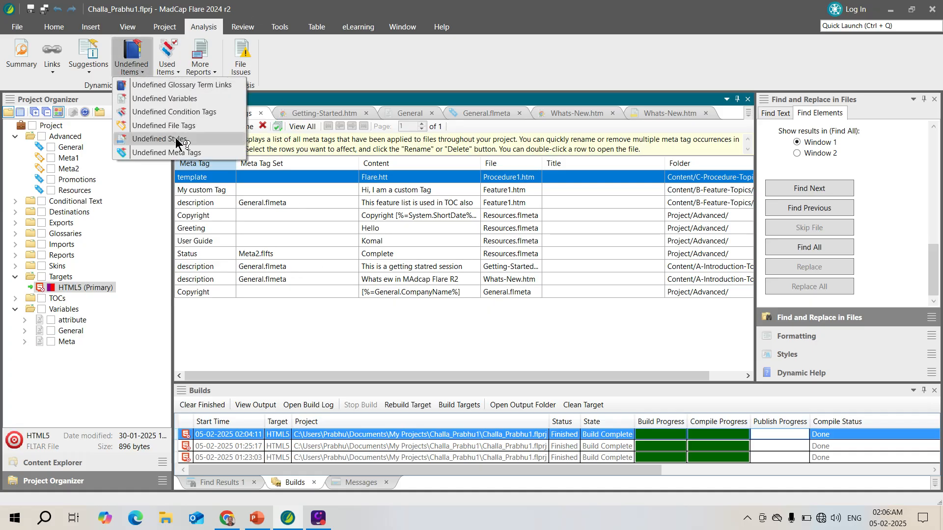
left_click(178, 152)
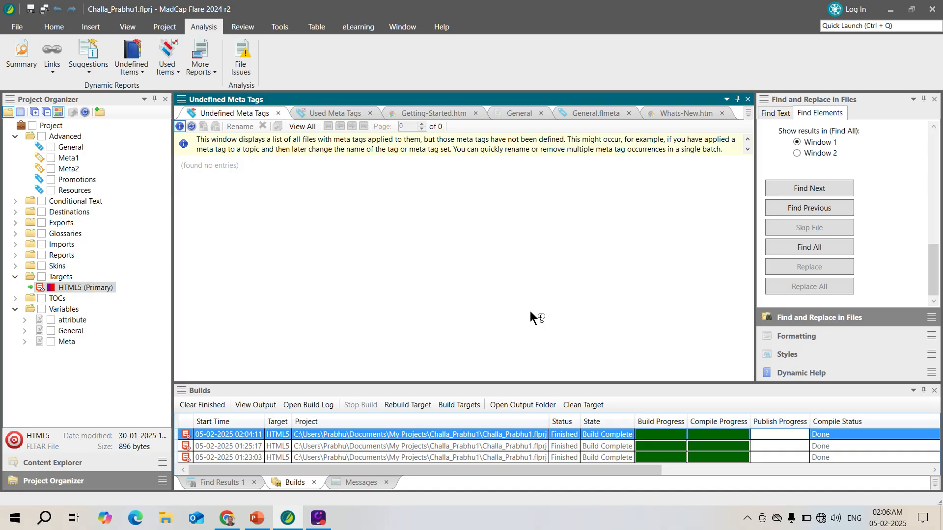
Review the Files Without File Tags report, and minimize Flare to return to the PowerPoint presentation.
left_click(143, 69)
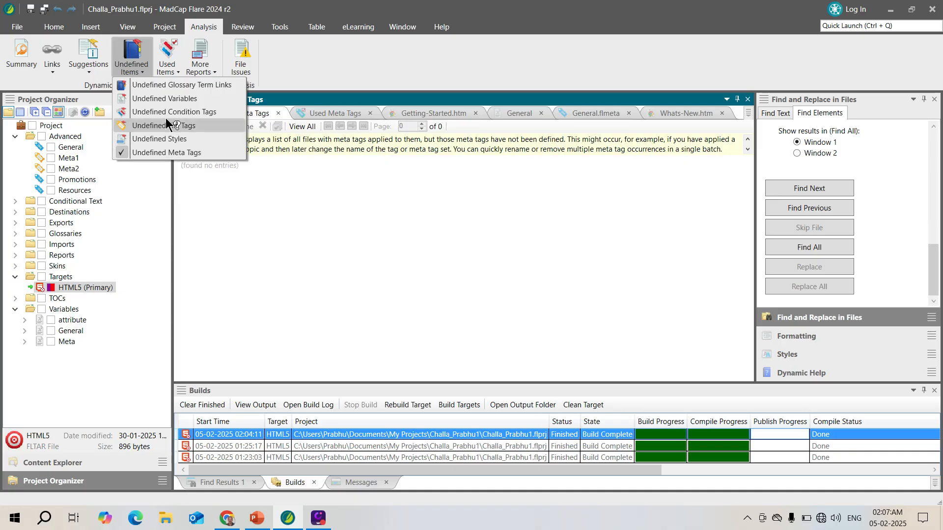
left_click(176, 73)
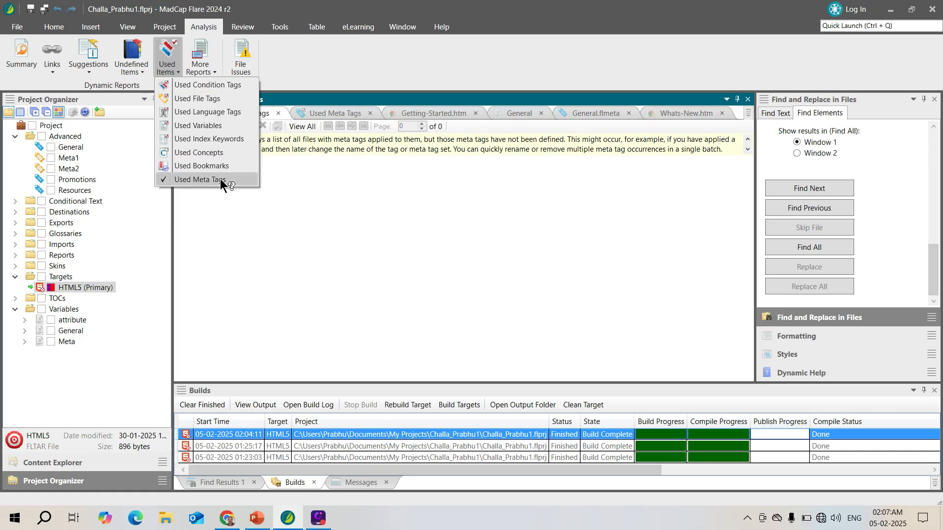
left_click(213, 70)
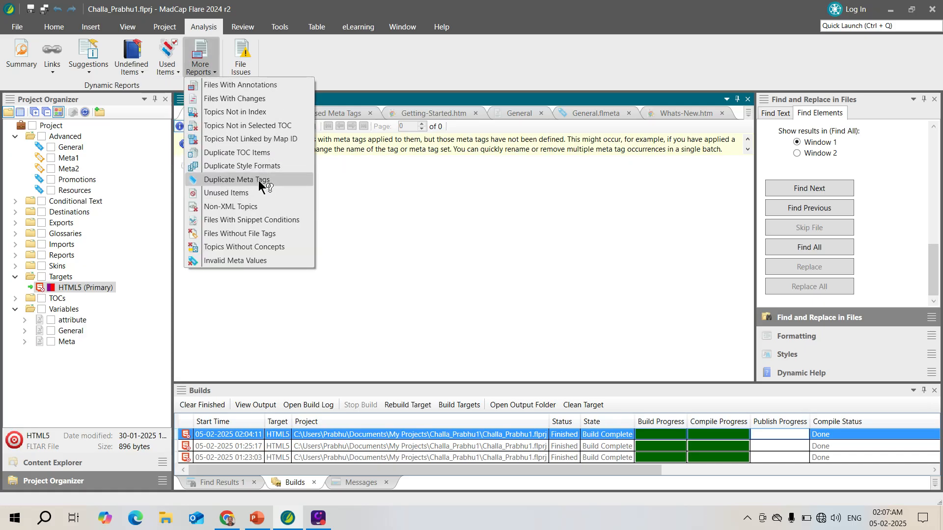
left_click(265, 233)
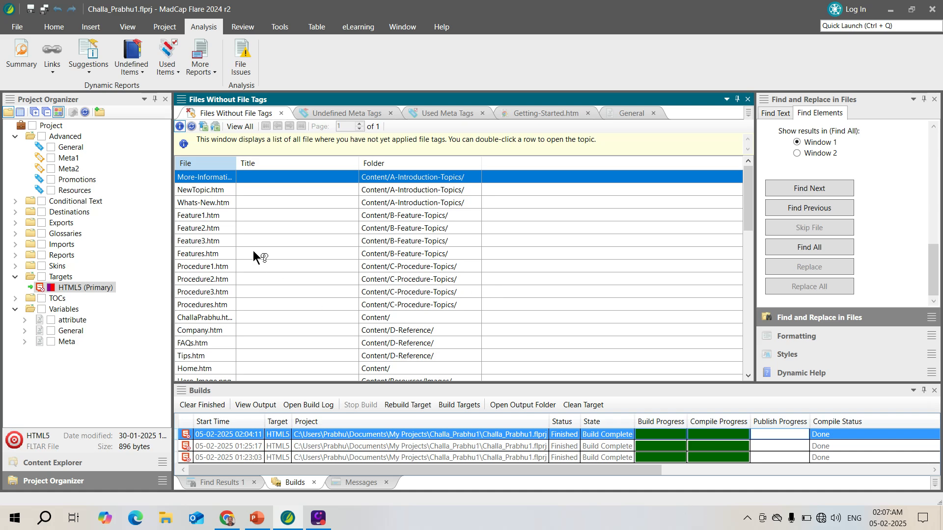
left_click_drag(749, 192, 747, 147)
left_click(881, 15)
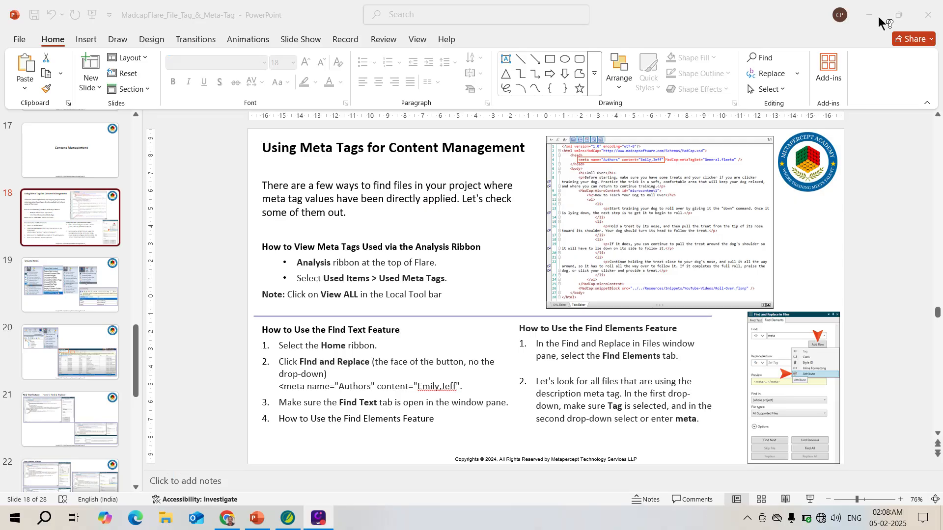